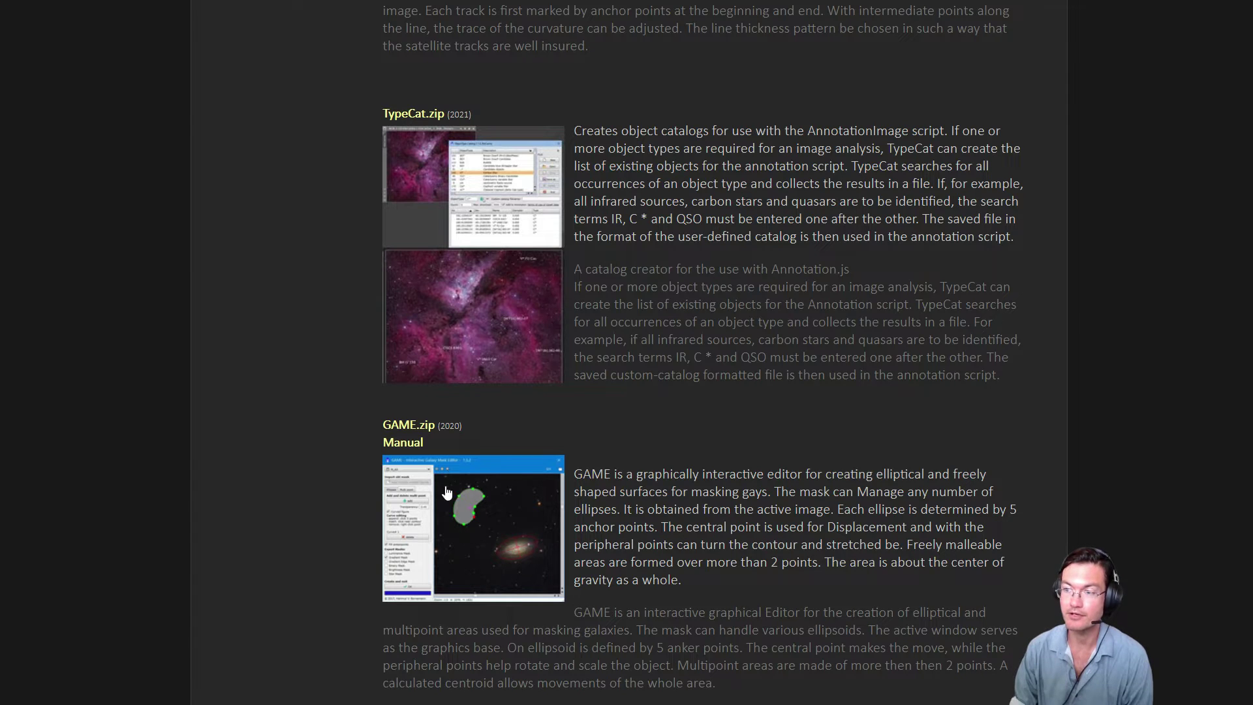
- Scroll up and down through the skypixels.at scripts list and their descriptions
scroll(811, 557, up, 2)
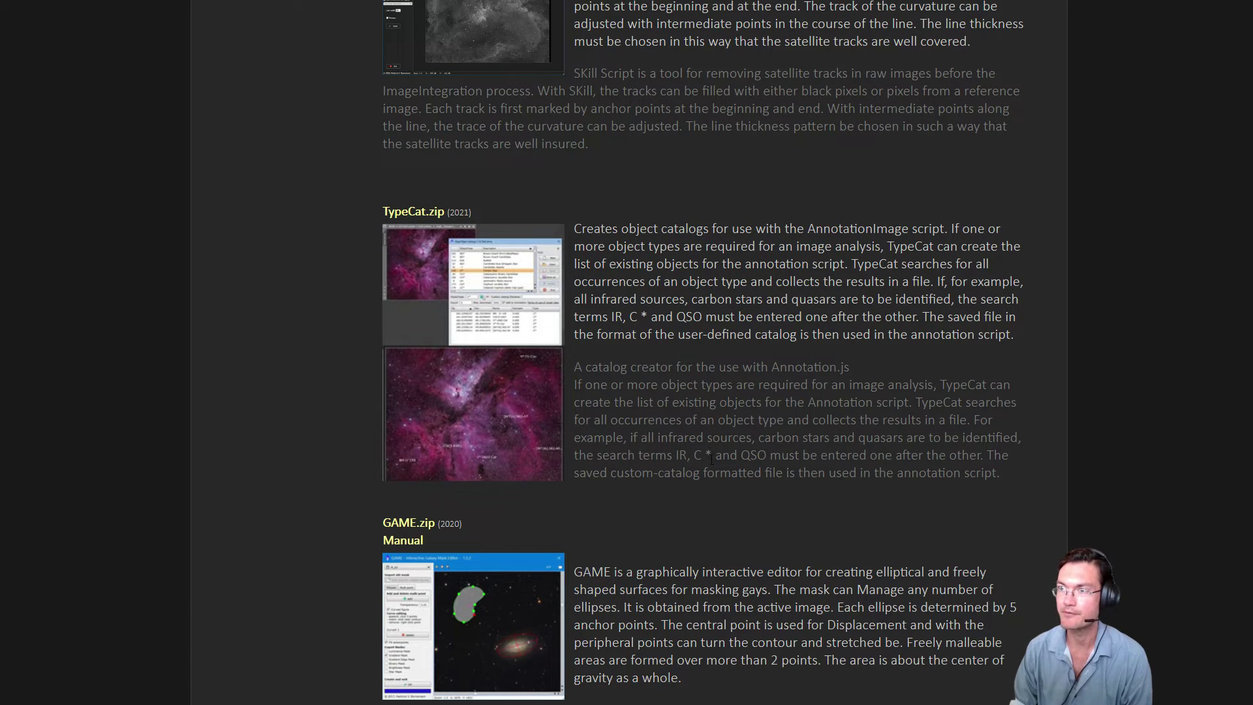
scroll(710, 456, up, 20)
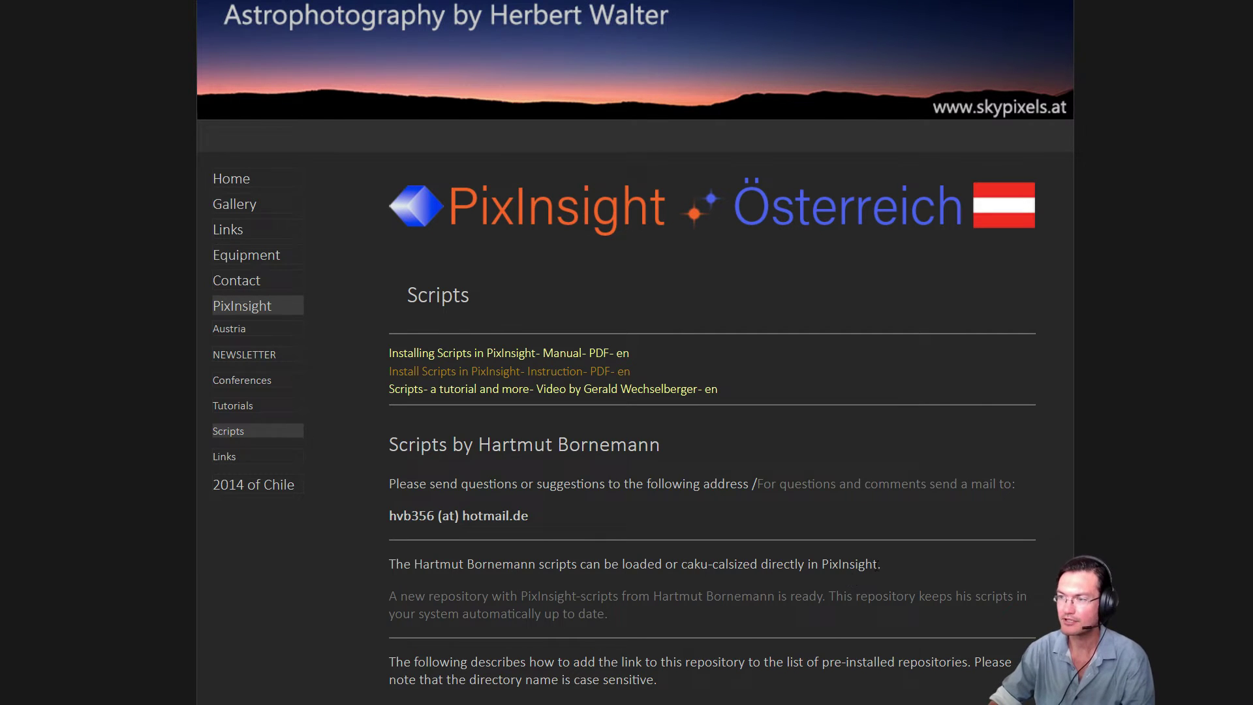
scroll(878, 571, down, 4)
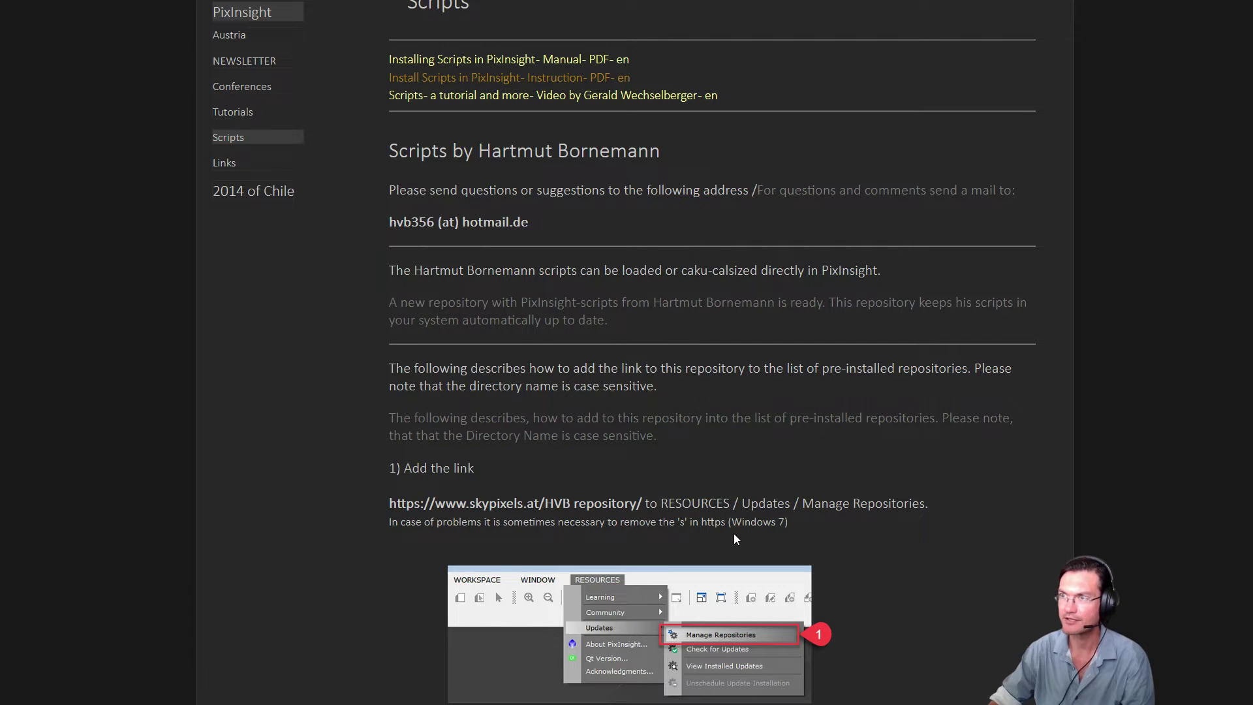
scroll(734, 534, down, 15)
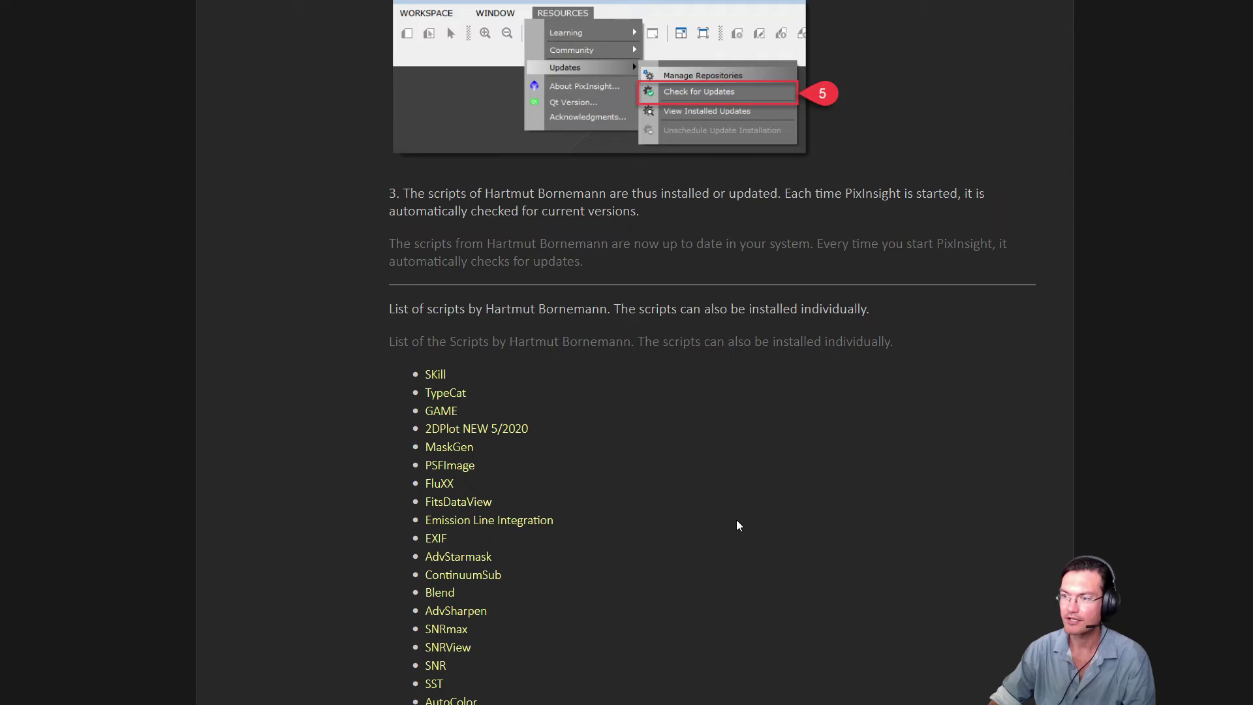
scroll(736, 520, down, 12)
scroll(736, 517, down, 16)
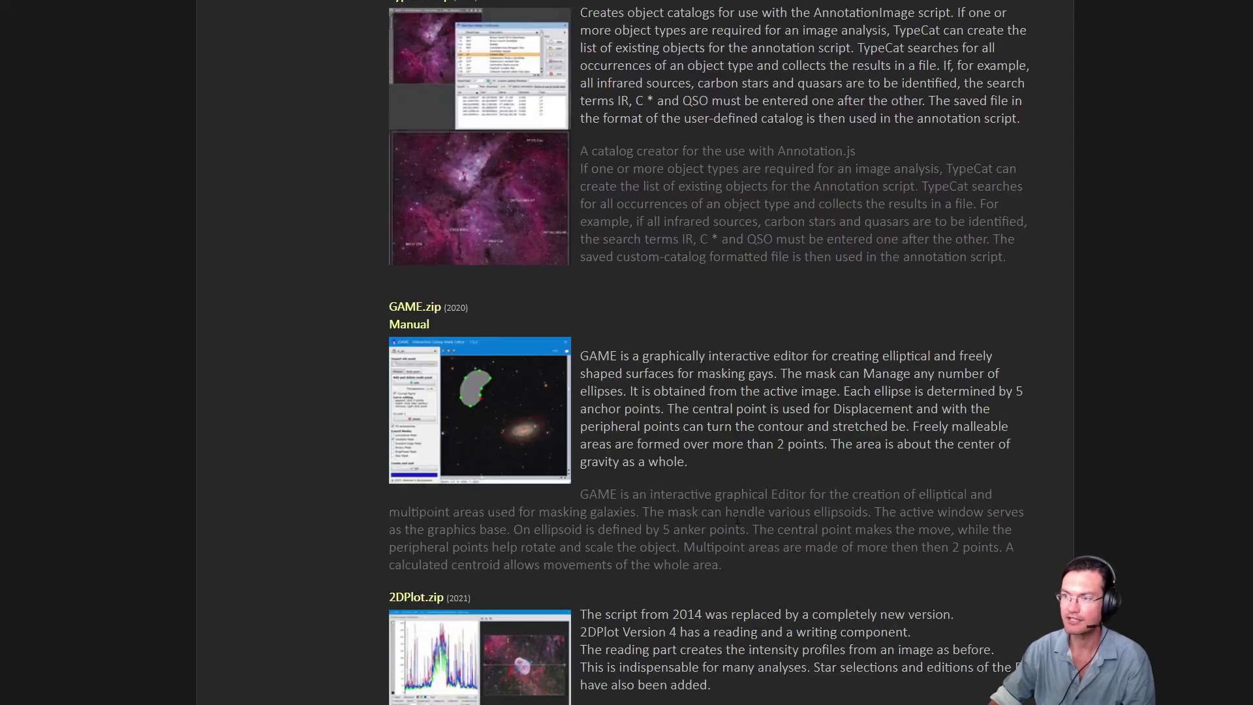
scroll(737, 517, down, 13)
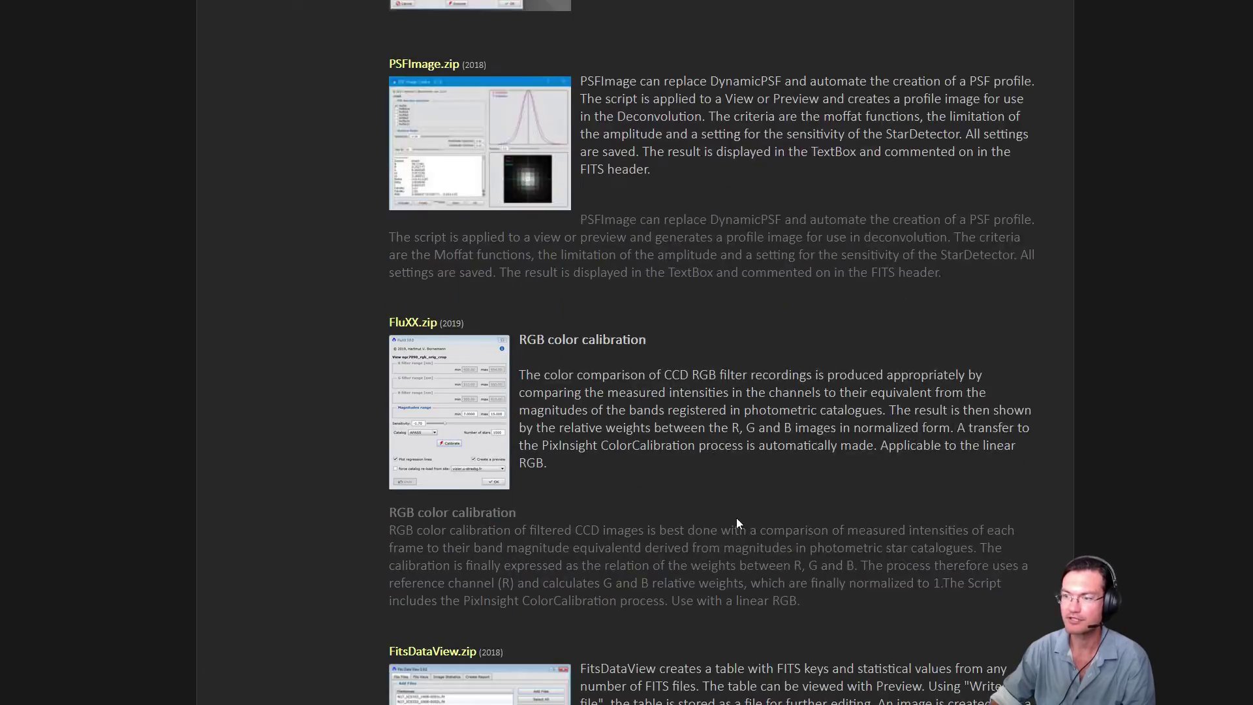
scroll(737, 517, up, 20)
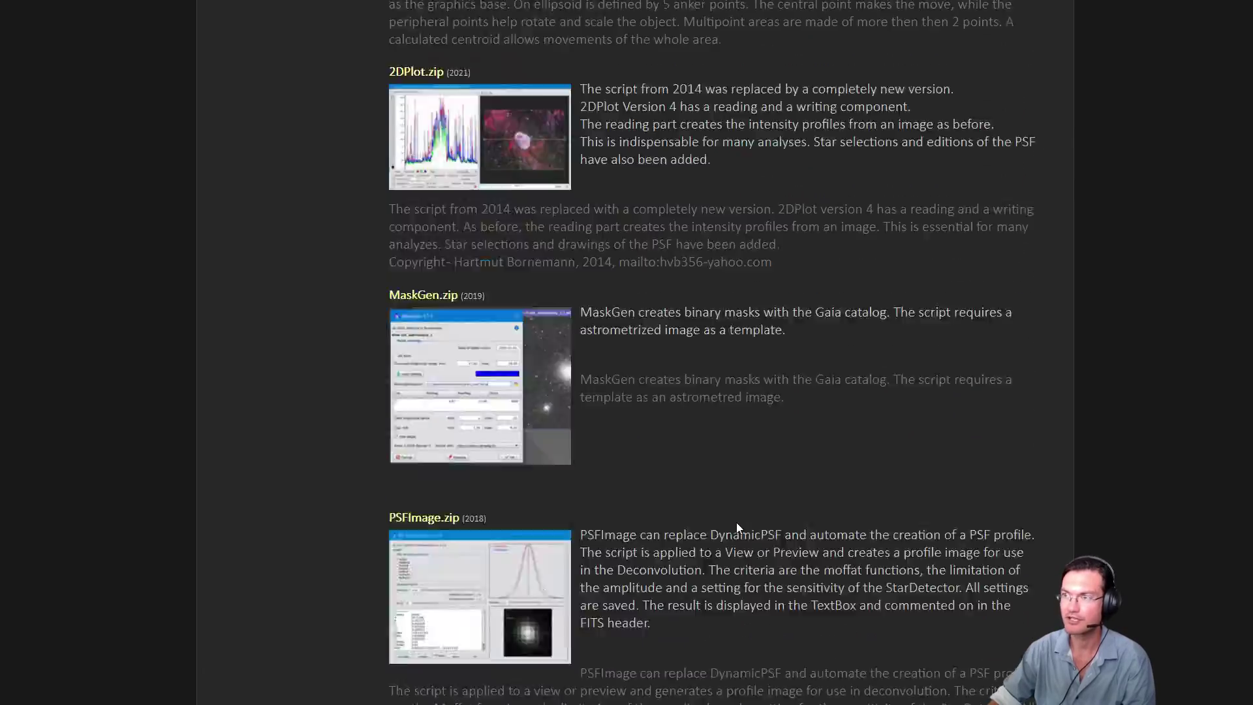
scroll(737, 526, up, 20)
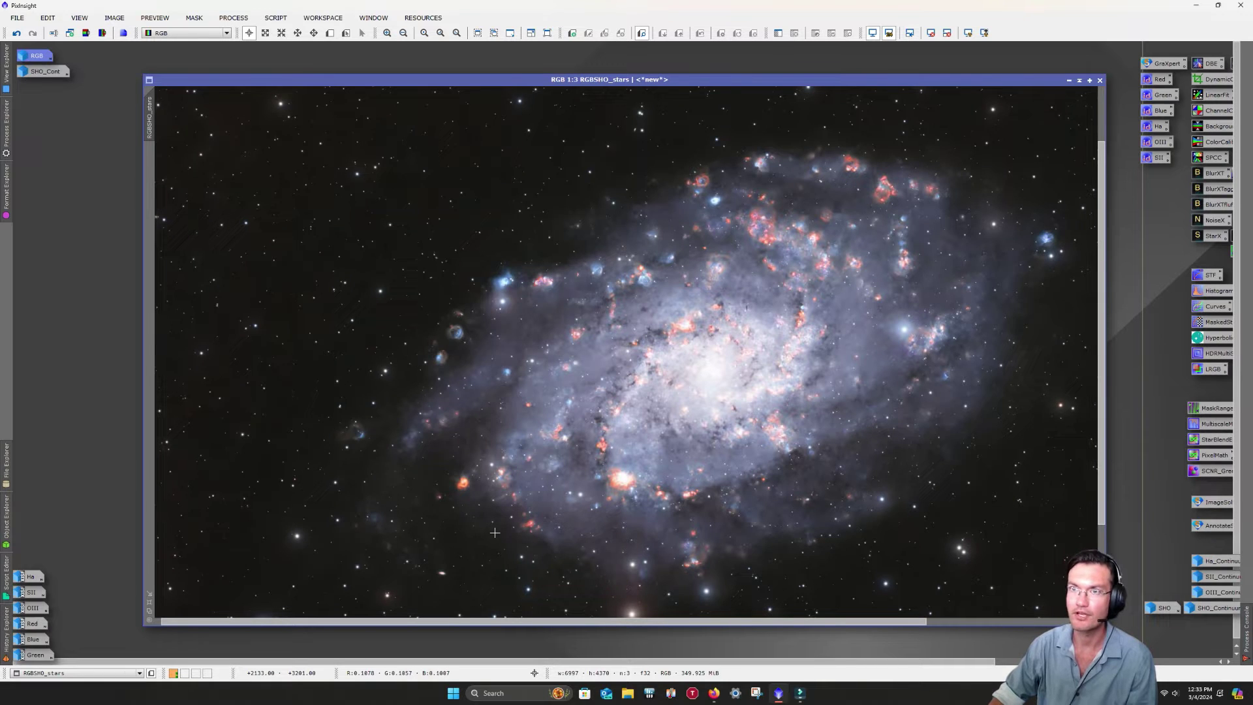
- Run the TypeCat script from SCRIPT > Utilities for the galaxy image
click(276, 18)
mouse_move(352, 173)
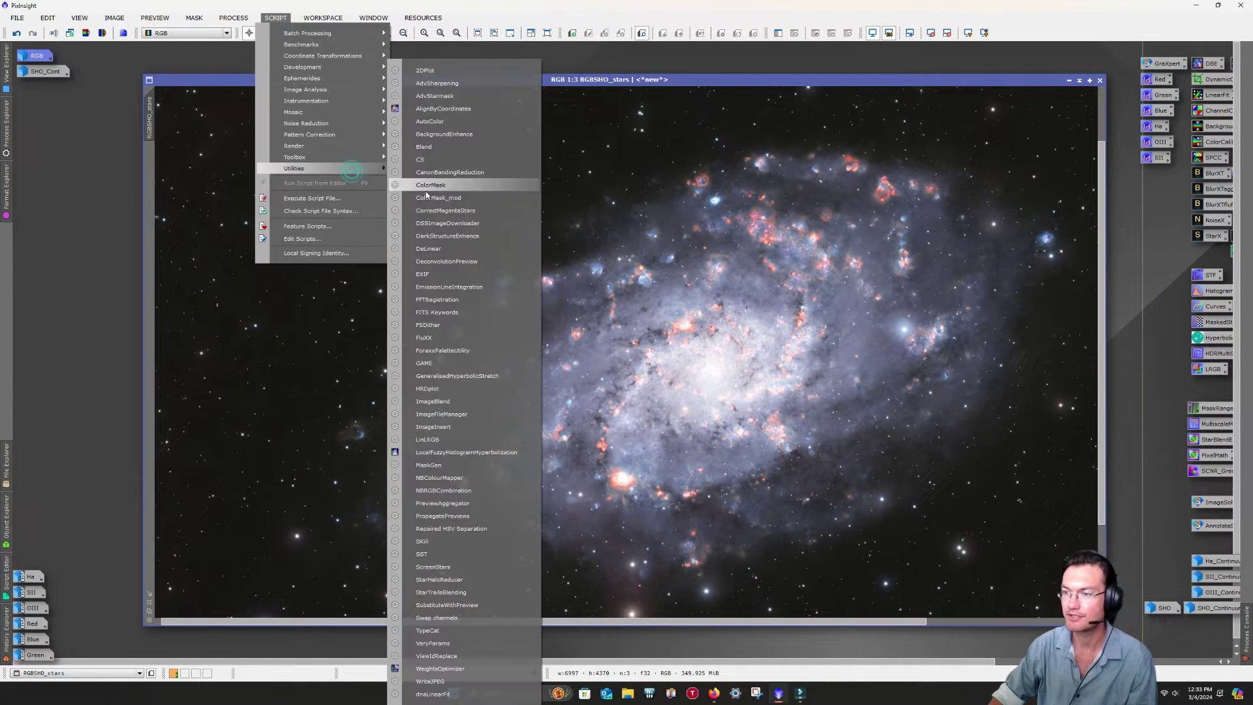
click(456, 635)
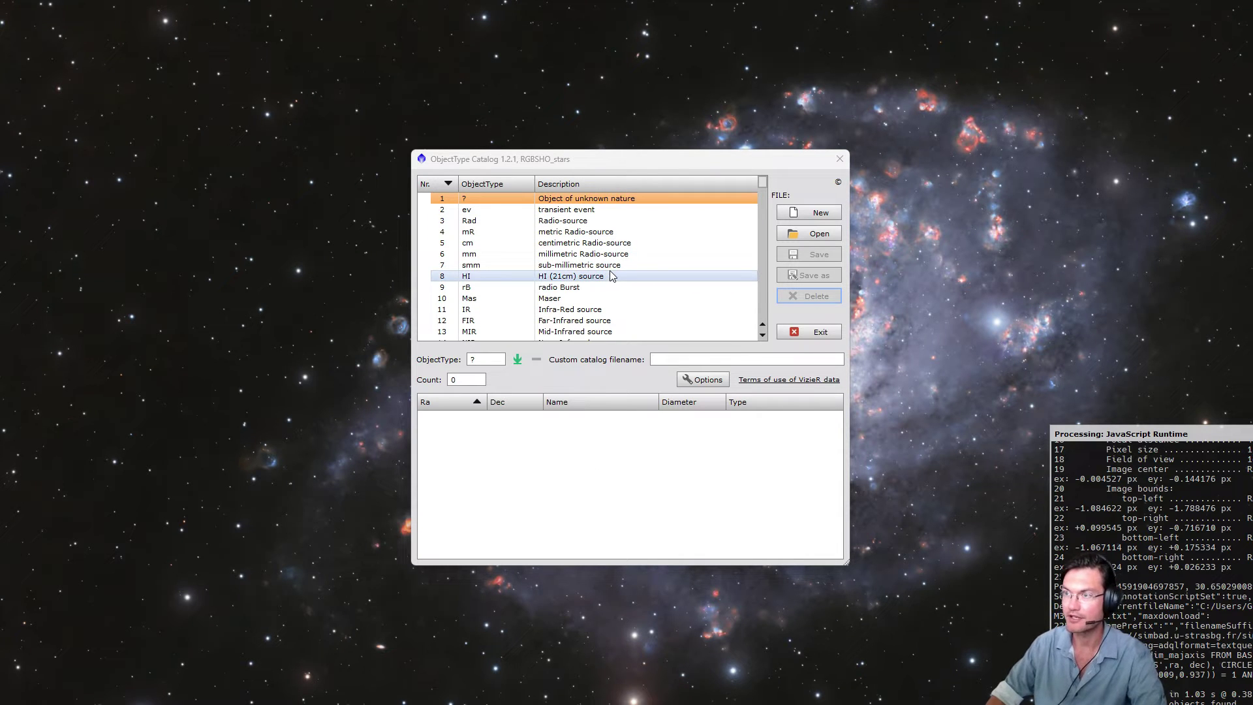
- Scroll TypeCat's ObjectType list from radio sources through stars and galaxies to nebula types
scroll(610, 275, down, 12)
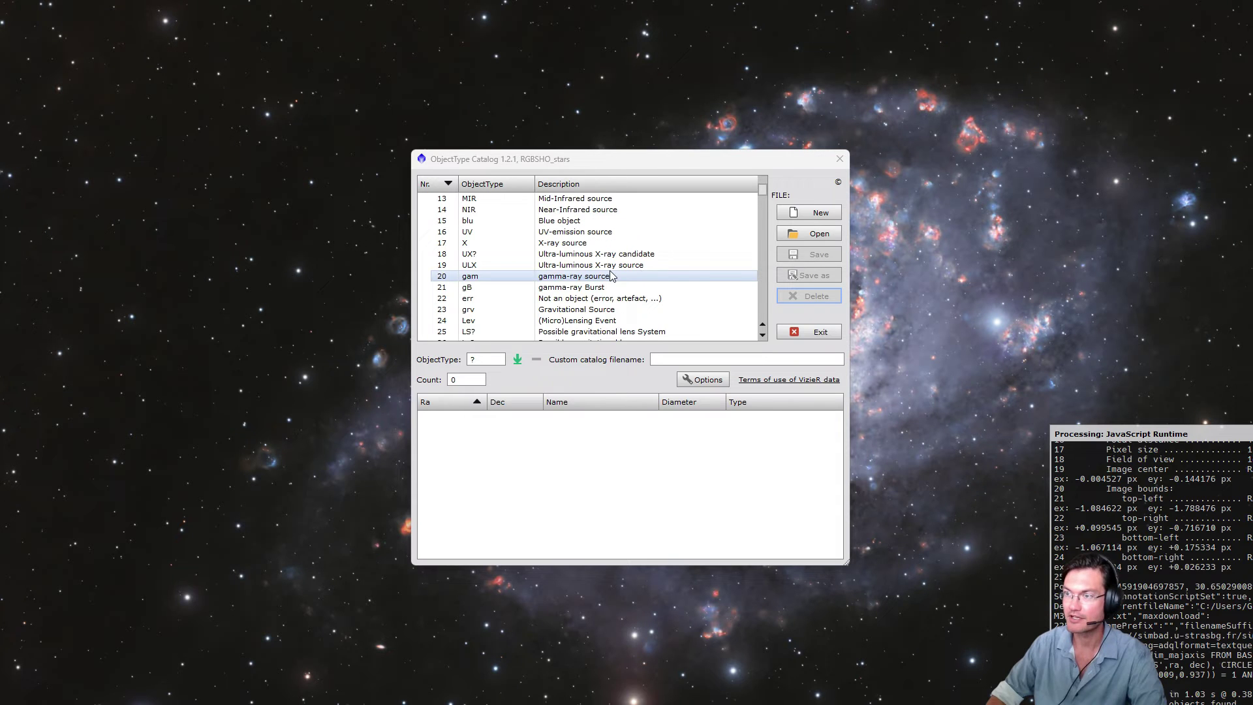
scroll(606, 280, down, 20)
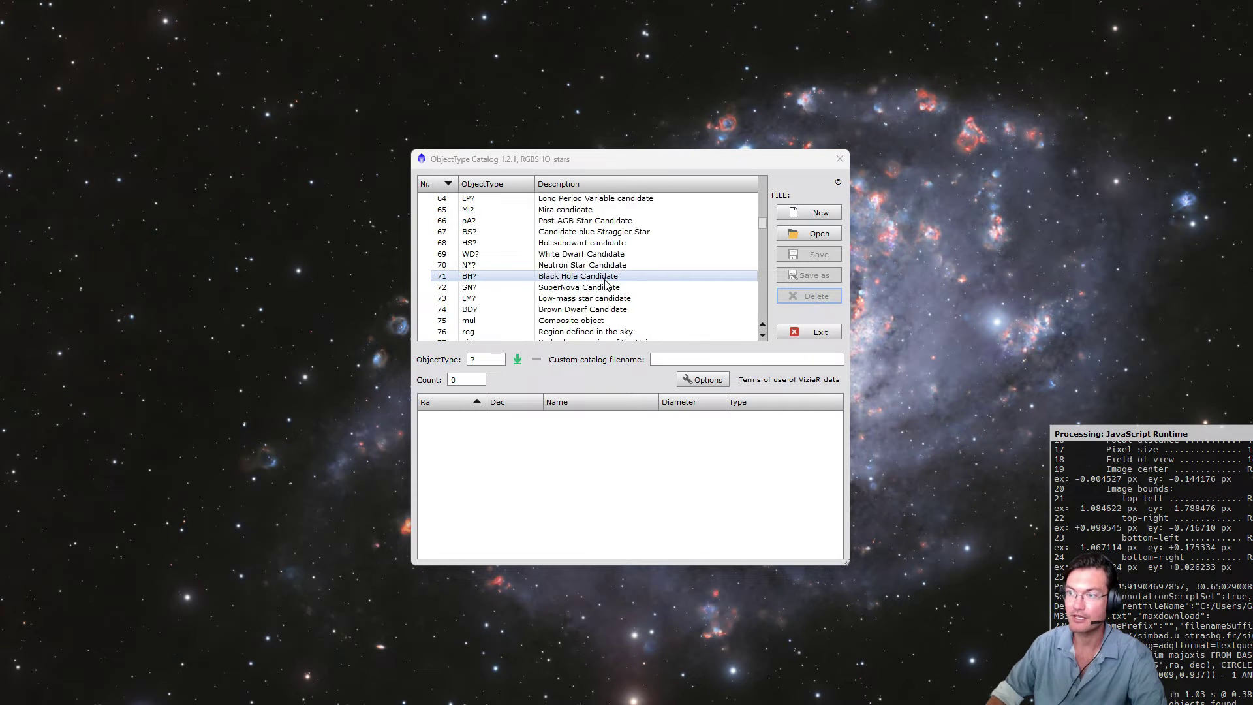
scroll(606, 285, down, 18)
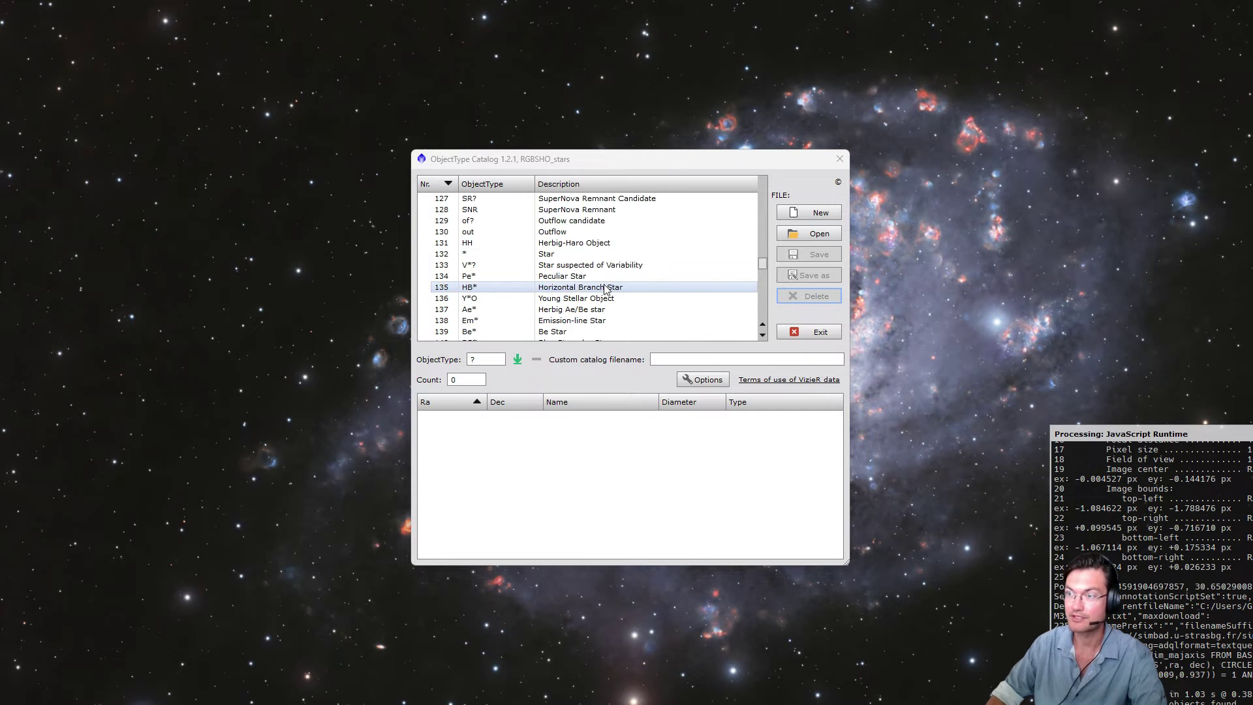
scroll(606, 289, down, 16)
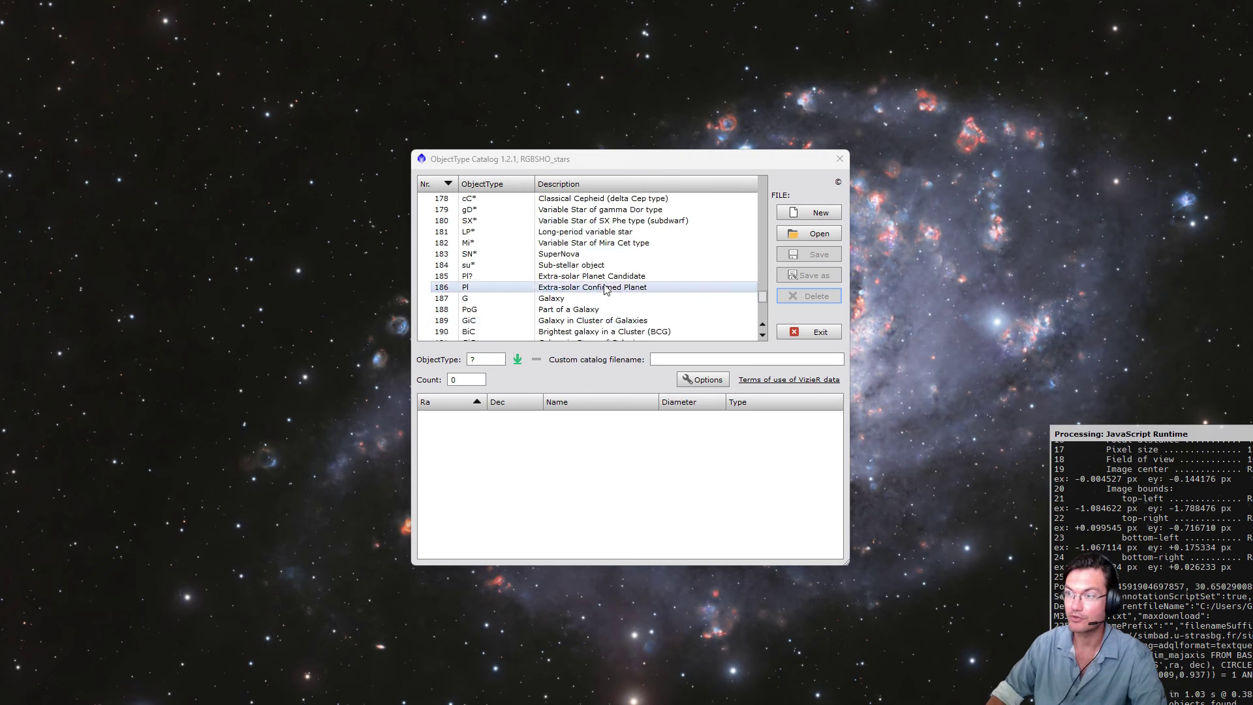
scroll(607, 289, down, 1)
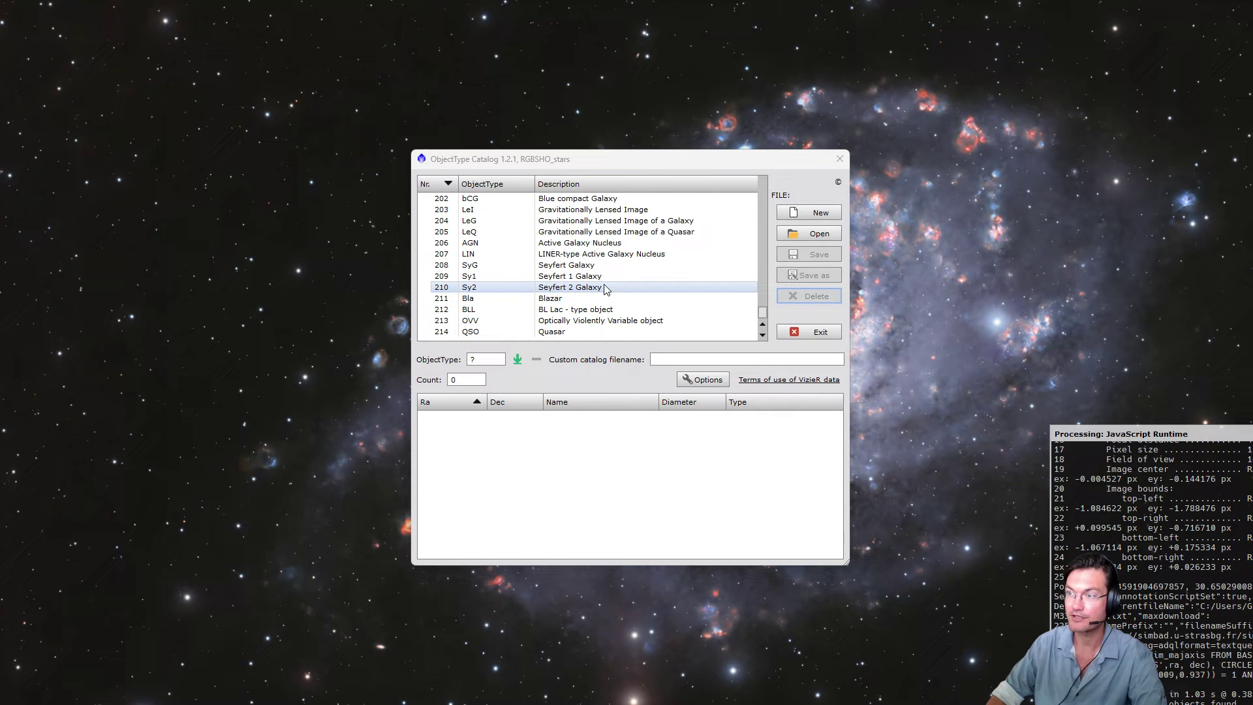
scroll(606, 289, up, 20)
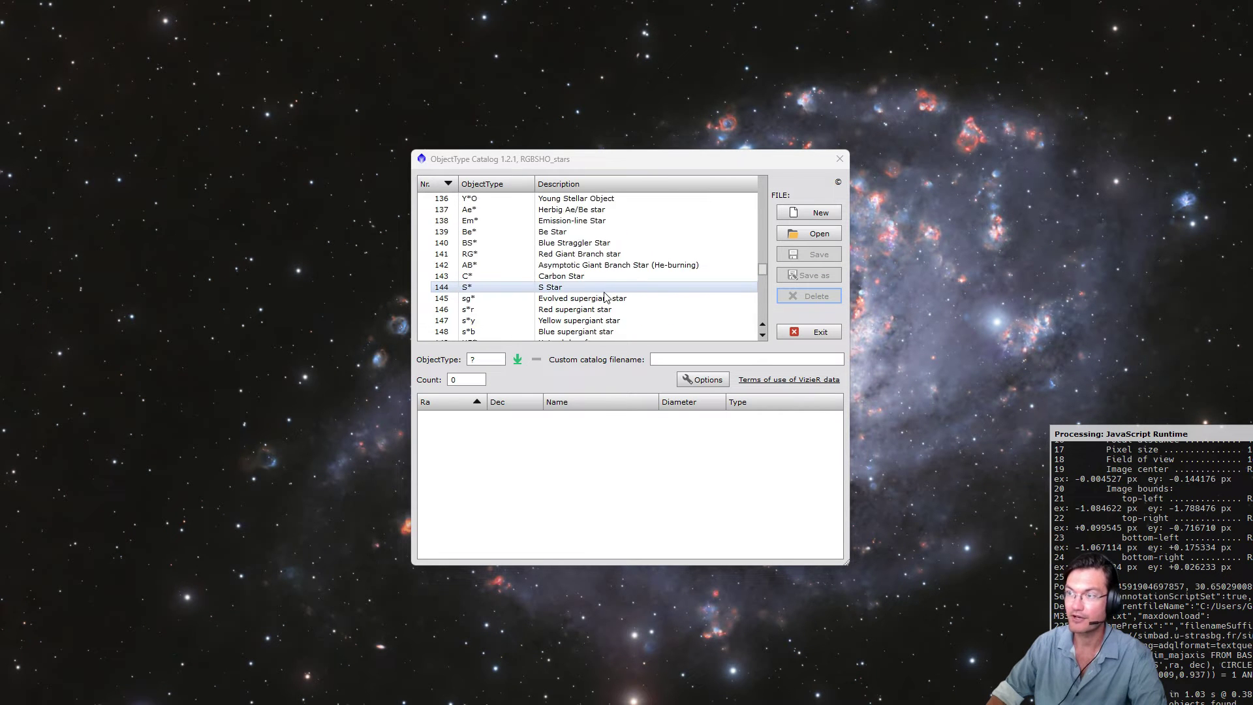
scroll(606, 296, up, 20)
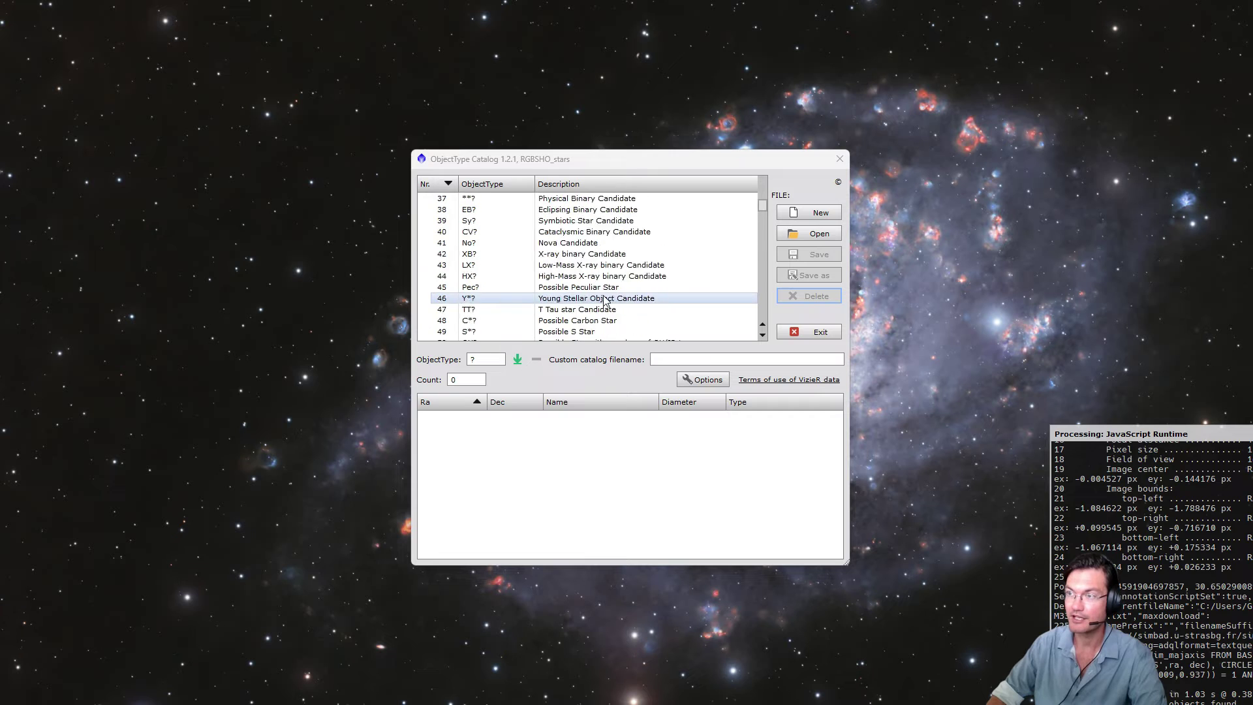
scroll(606, 298, up, 12)
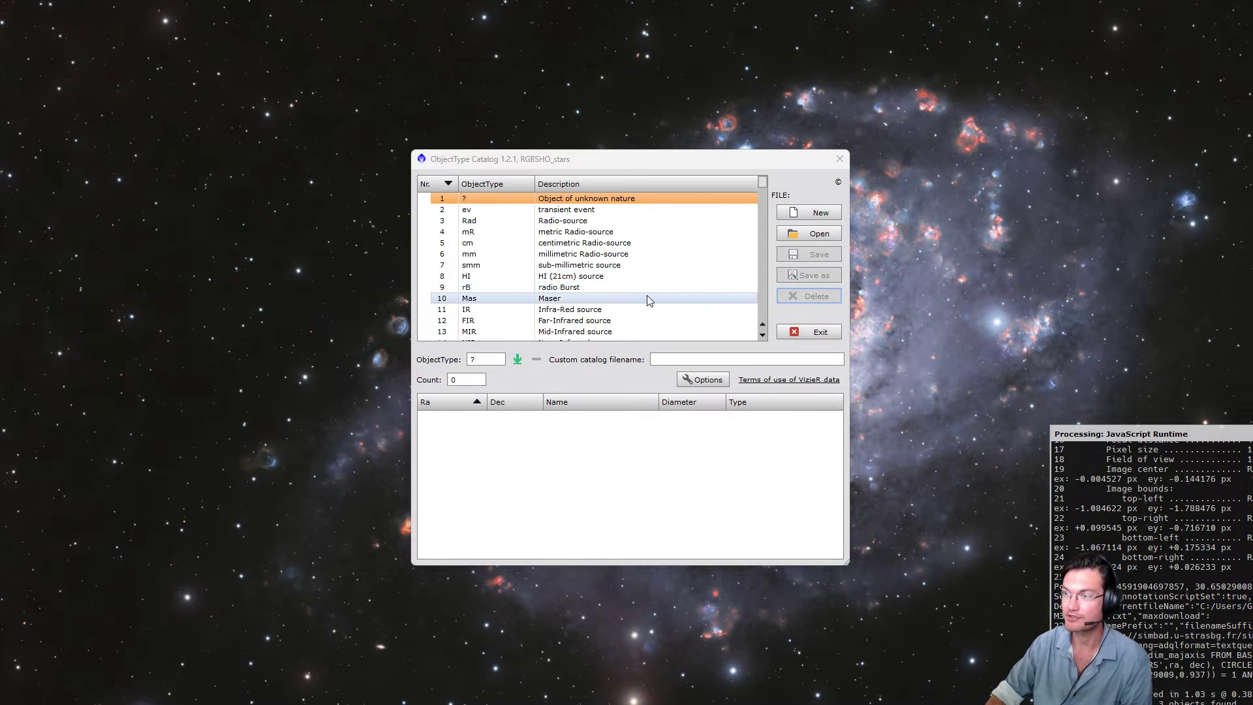
scroll(649, 299, down, 4)
scroll(646, 307, down, 20)
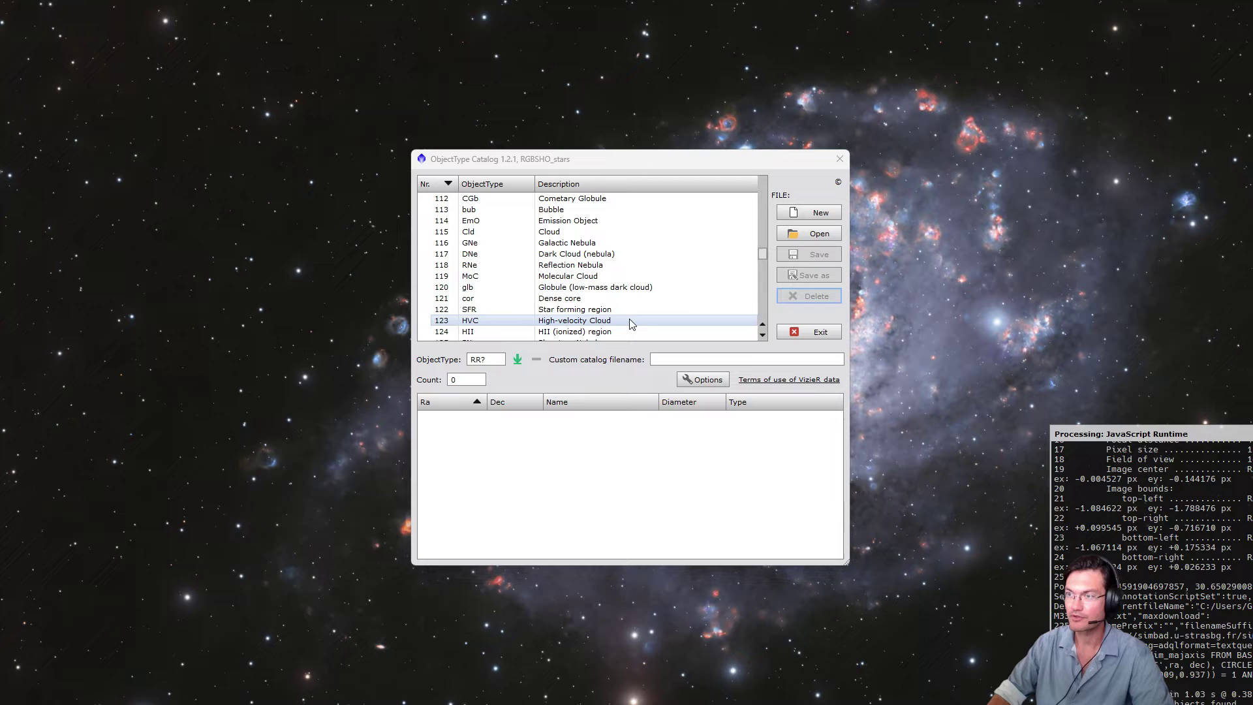
scroll(629, 318, down, 2)
scroll(620, 301, up, 1)
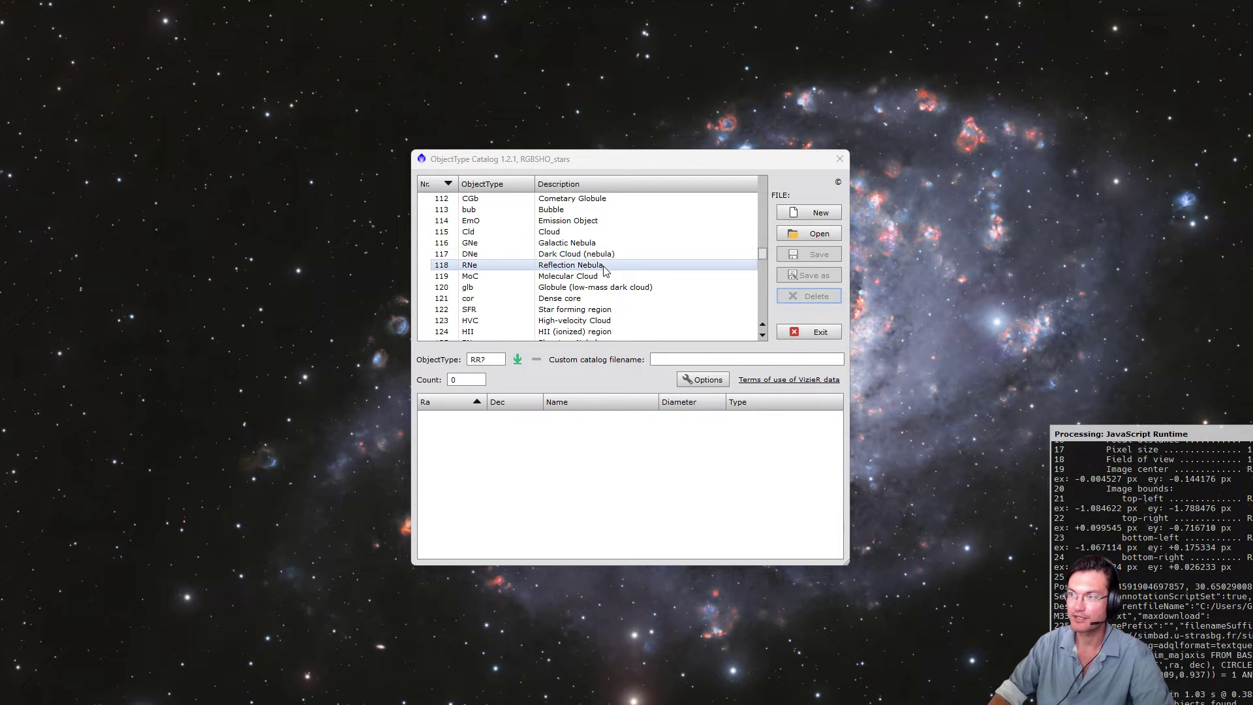
scroll(596, 284, down, 2)
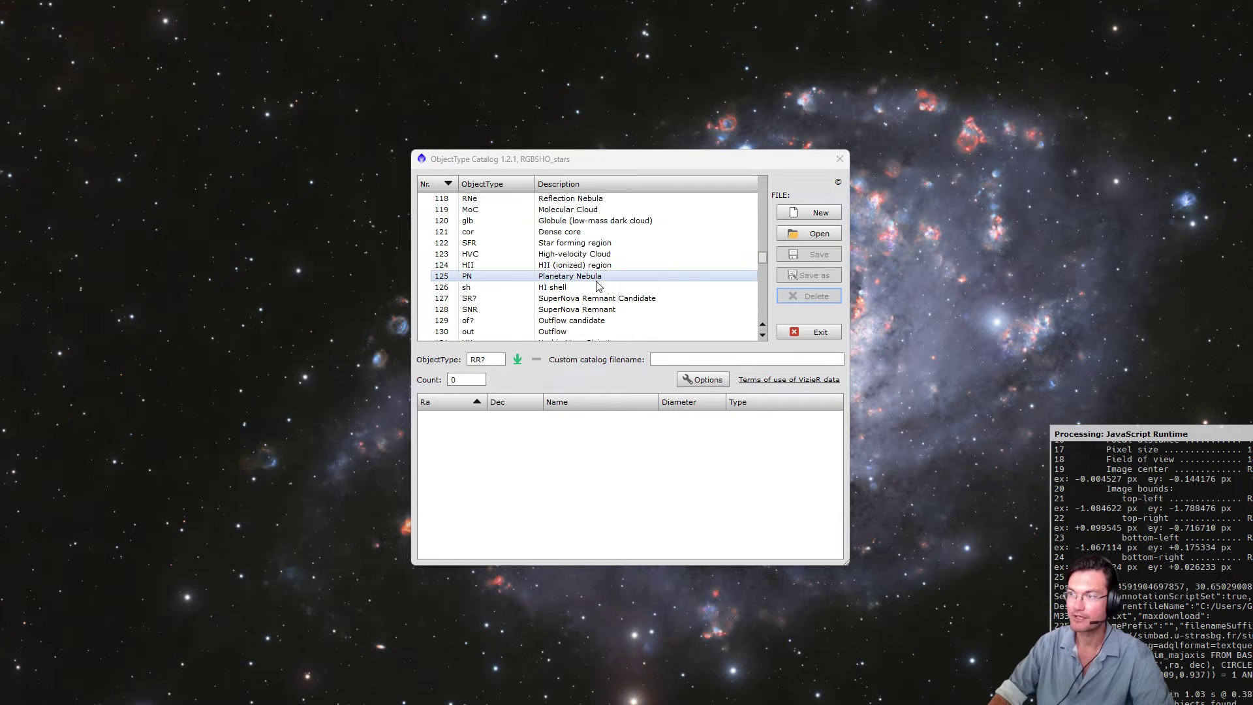
- Download the 144 SNR objects and check SNR B013152+30281 on SIMBAD
click(598, 311)
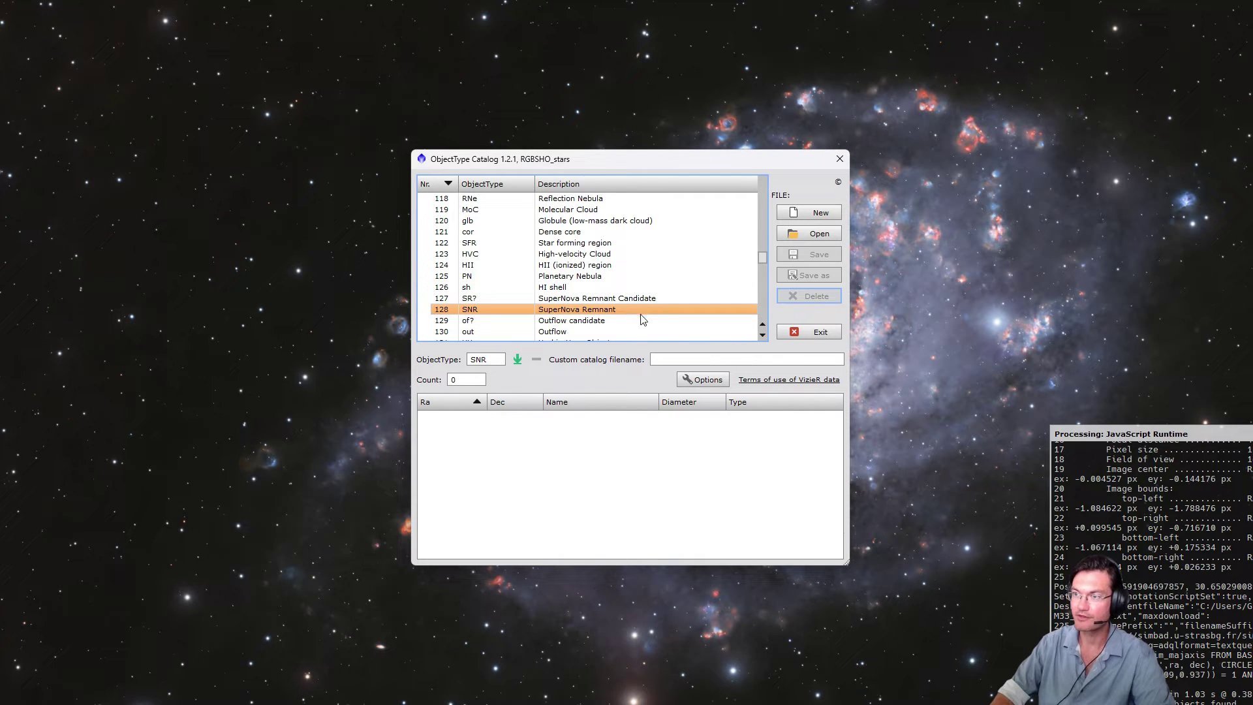
click(518, 359)
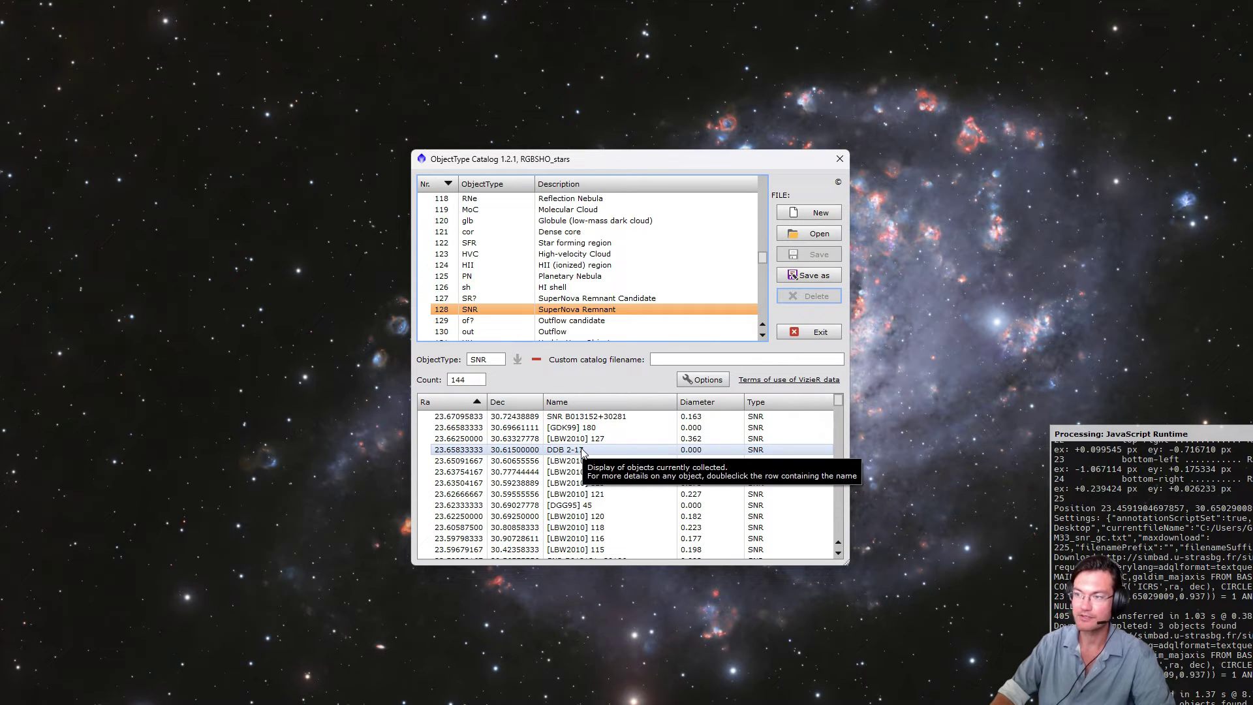
double_click(567, 416)
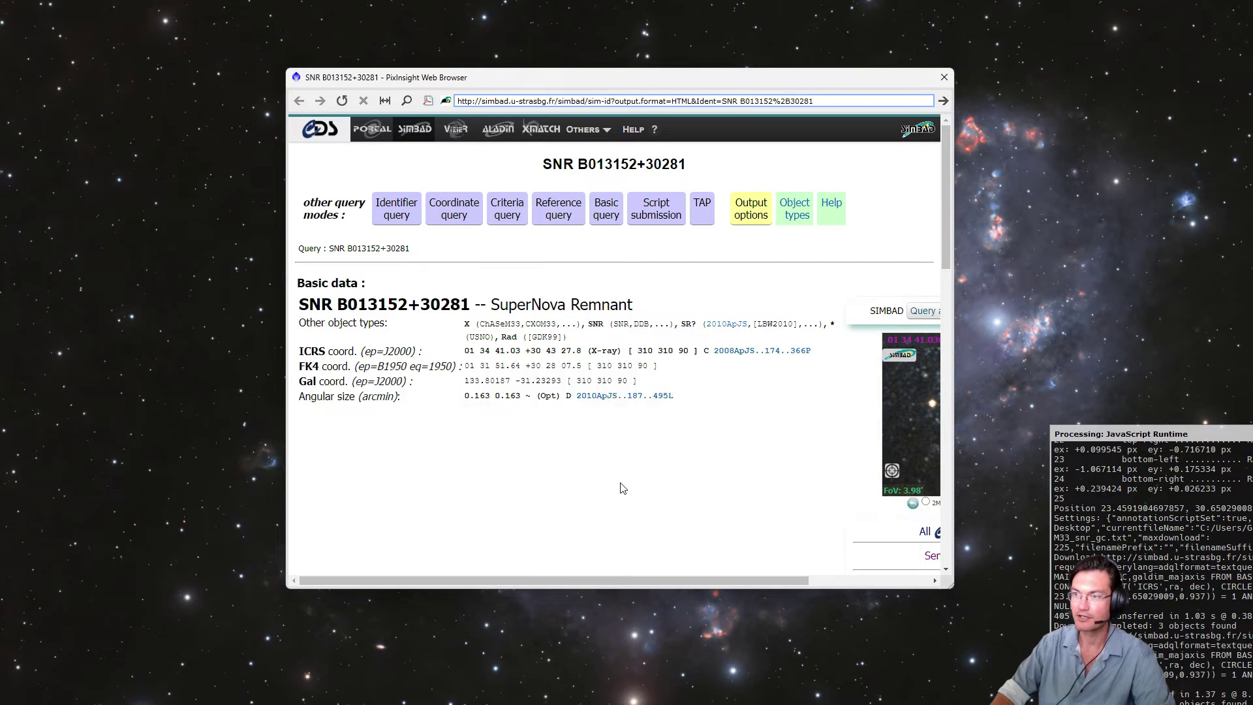
key(Escape)
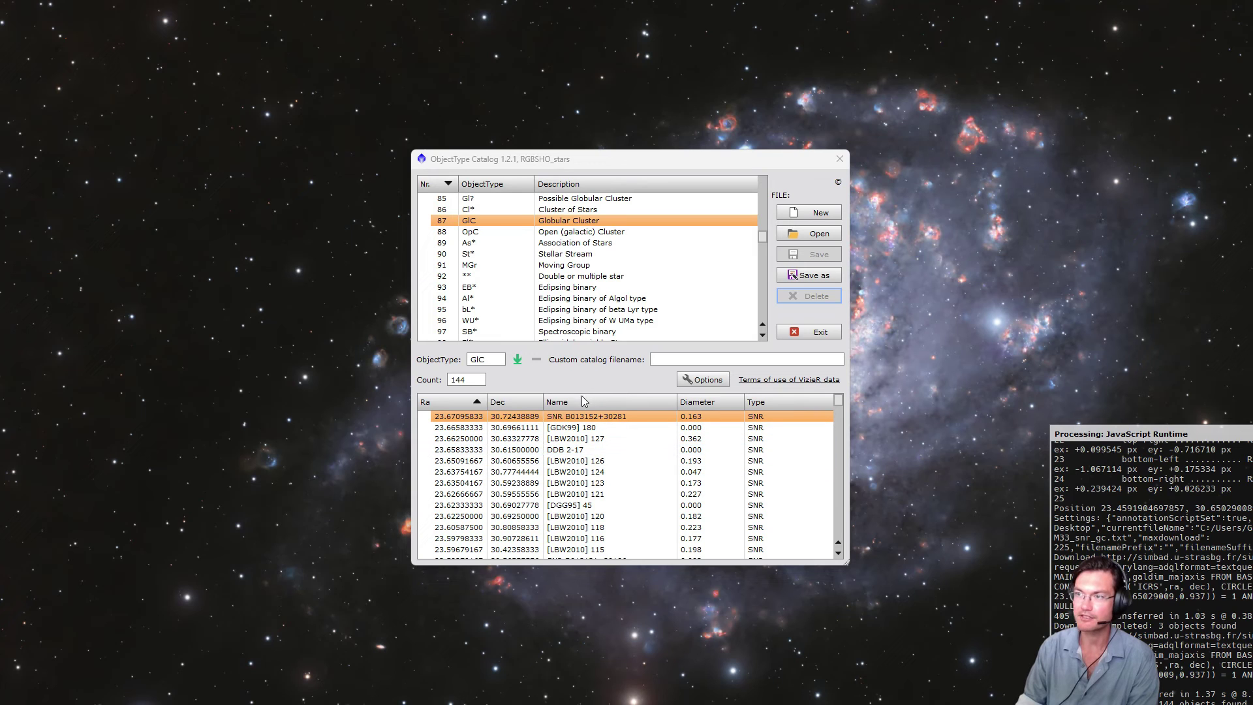
- Add the GlC globular clusters for 369 objects, leaving the naming options unchanged
click(516, 361)
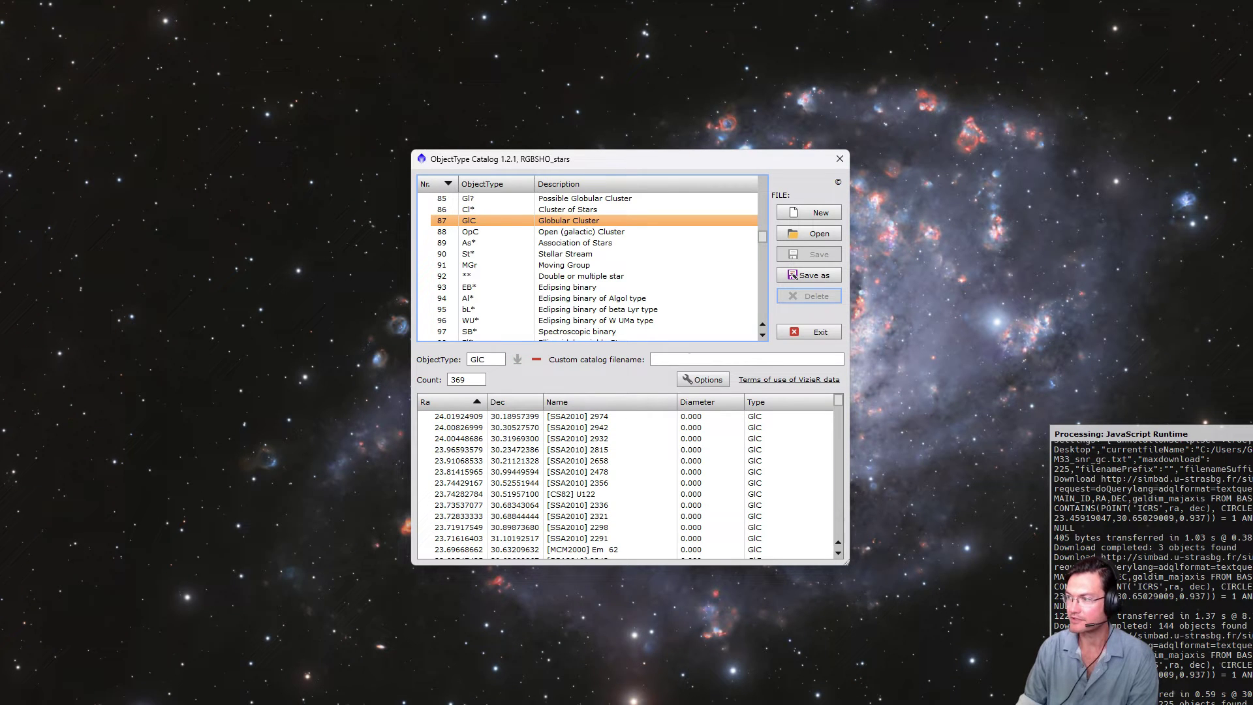
click(704, 384)
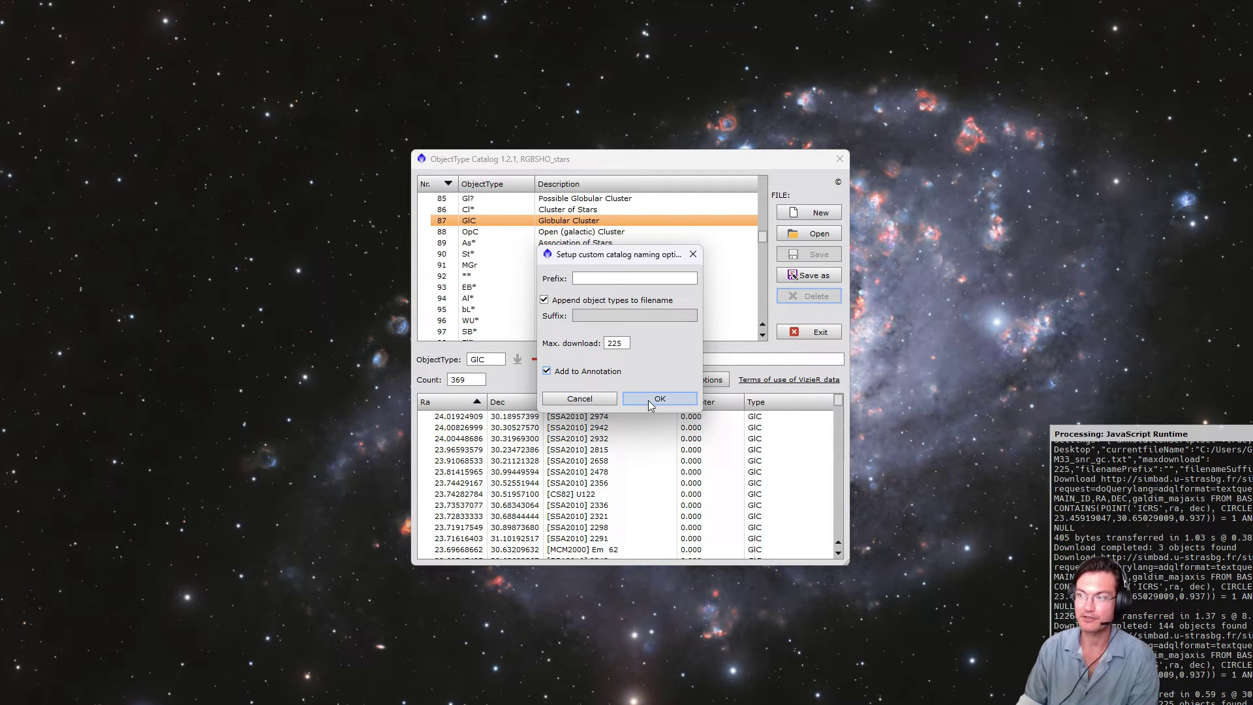
click(596, 401)
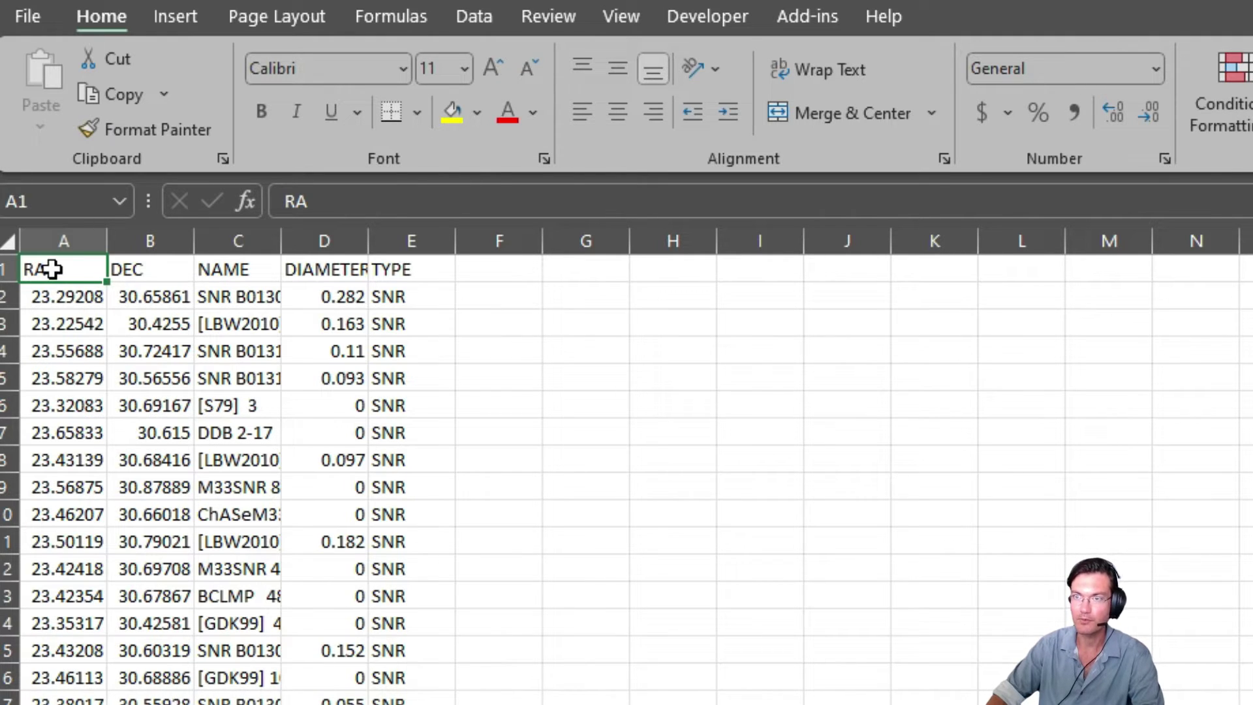
- Widen the NAME column and inspect several remnants' full names
click(238, 277)
click(317, 268)
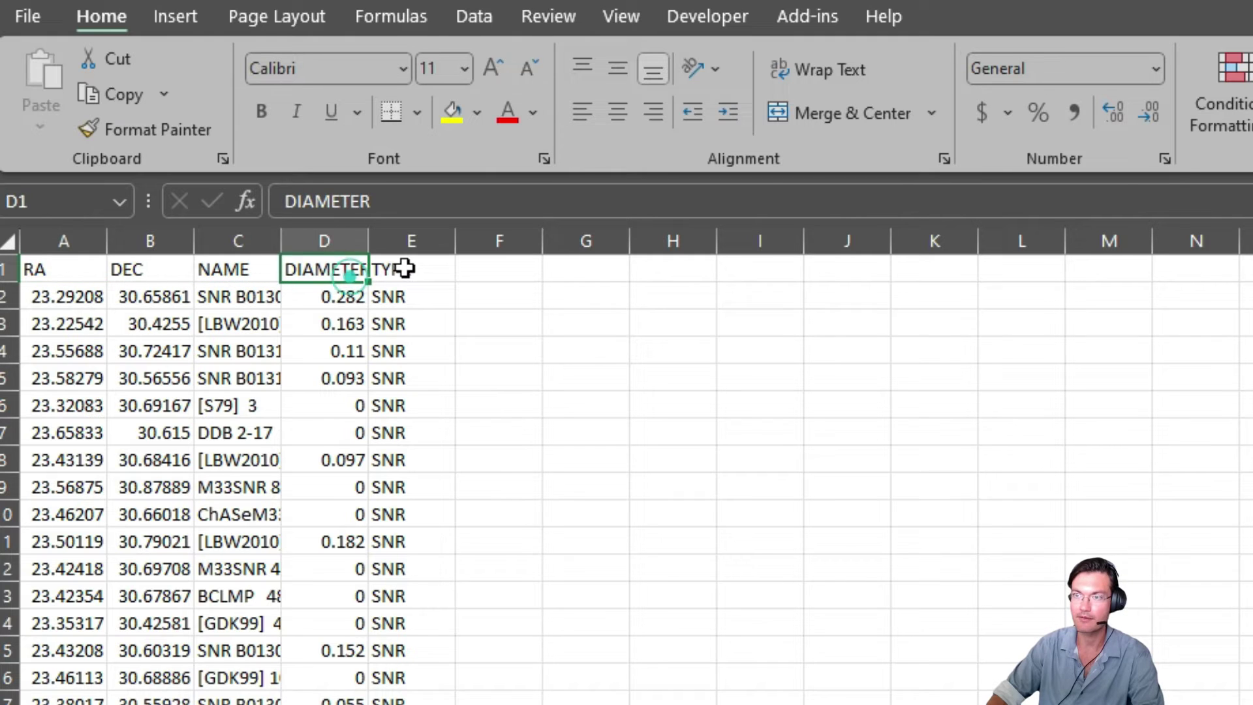
click(405, 268)
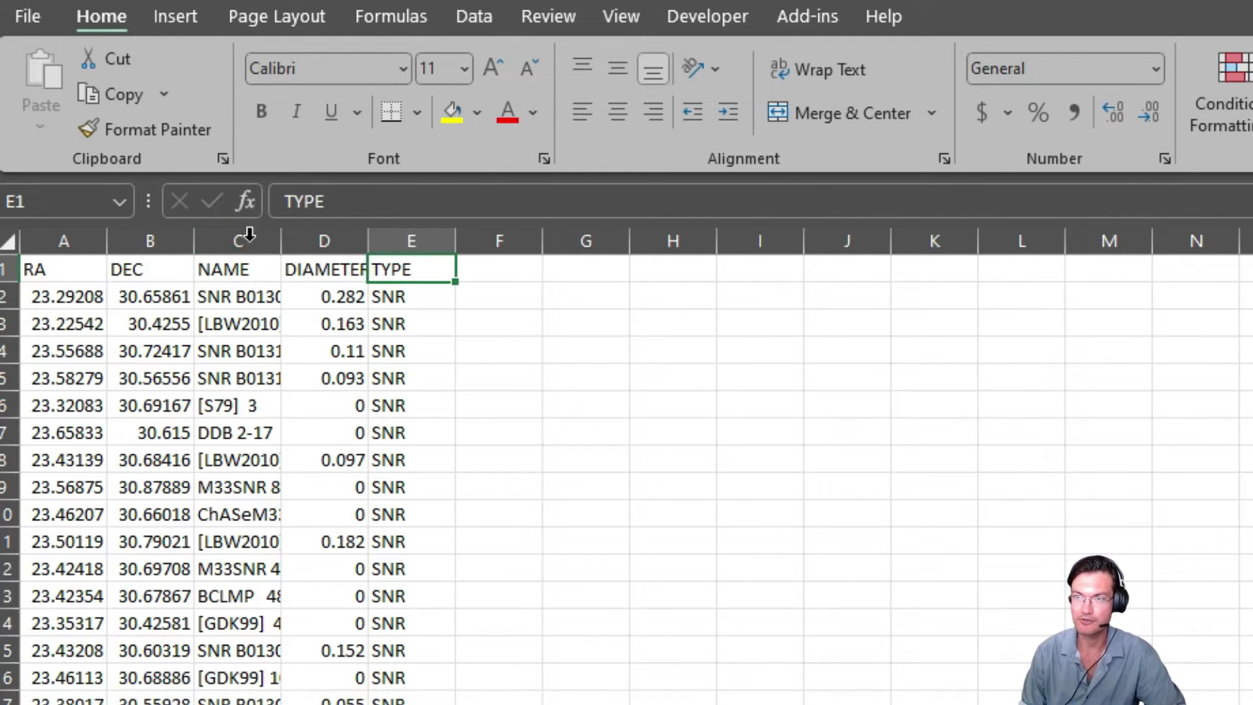
drag(282, 239, 341, 241)
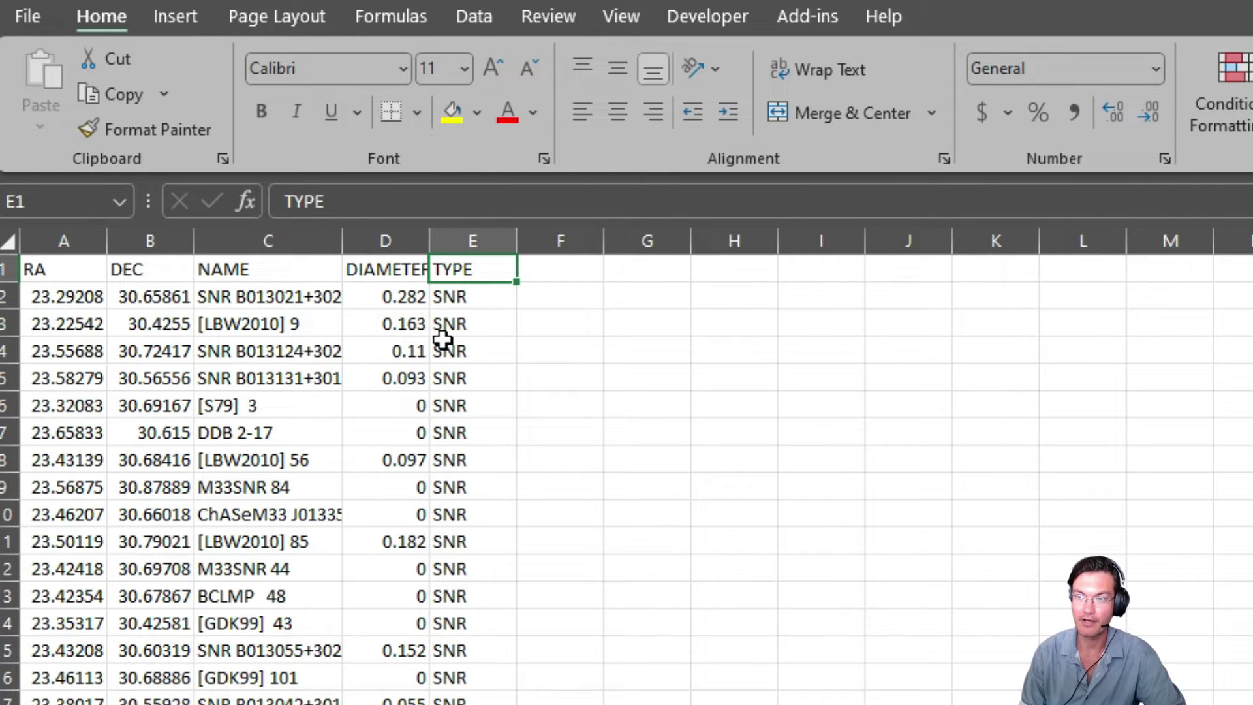
click(460, 348)
click(287, 361)
click(468, 373)
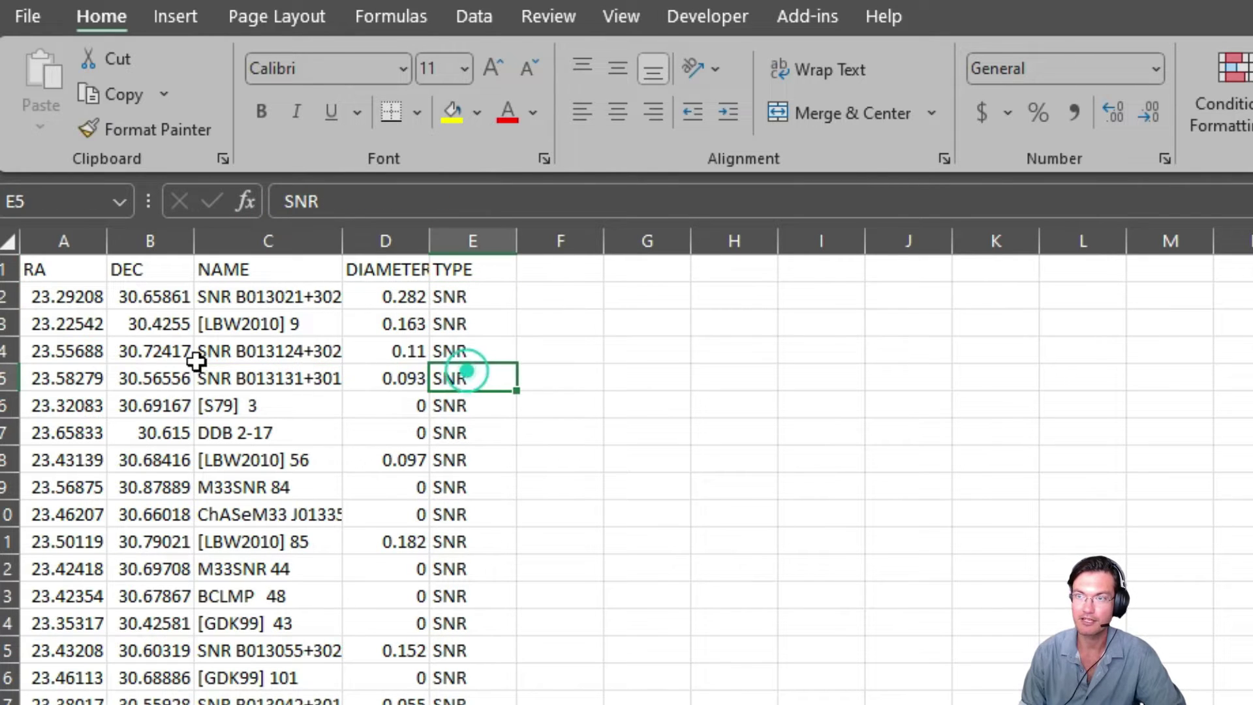
click(268, 374)
- Insert a NAME column before DIAMETER with a formula joining each remnant's type and name
right_click(389, 240)
click(467, 509)
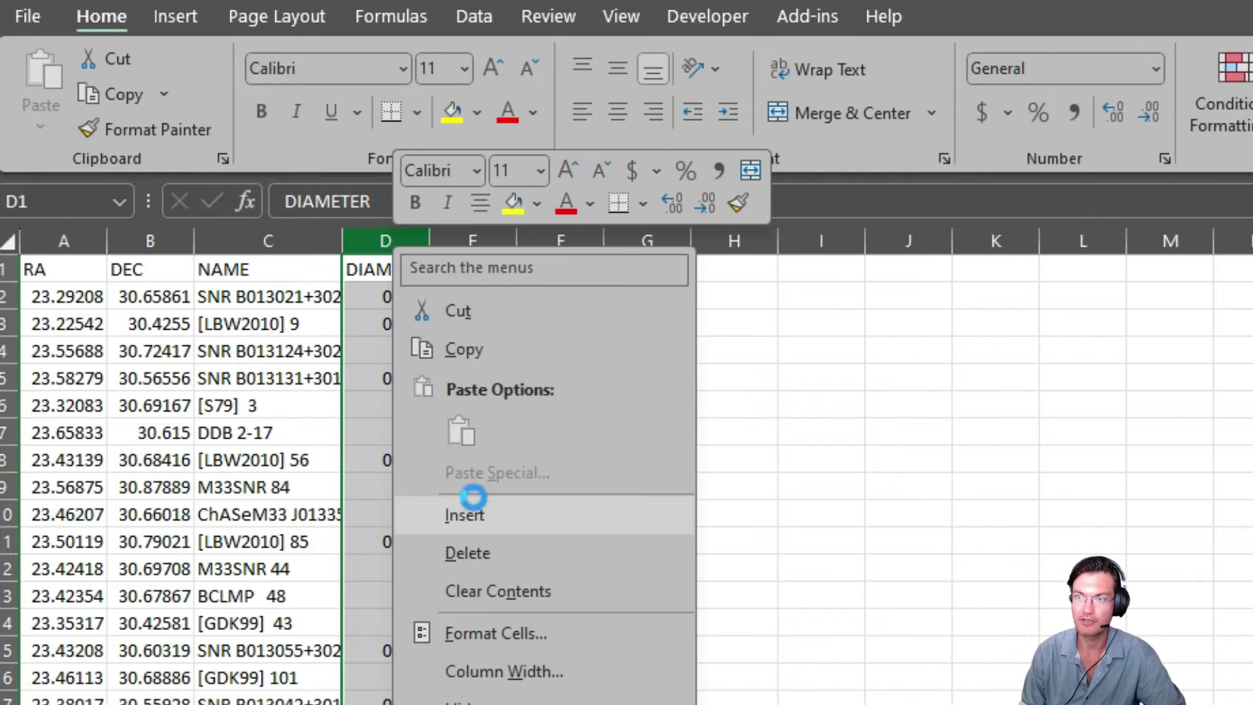
click(422, 267)
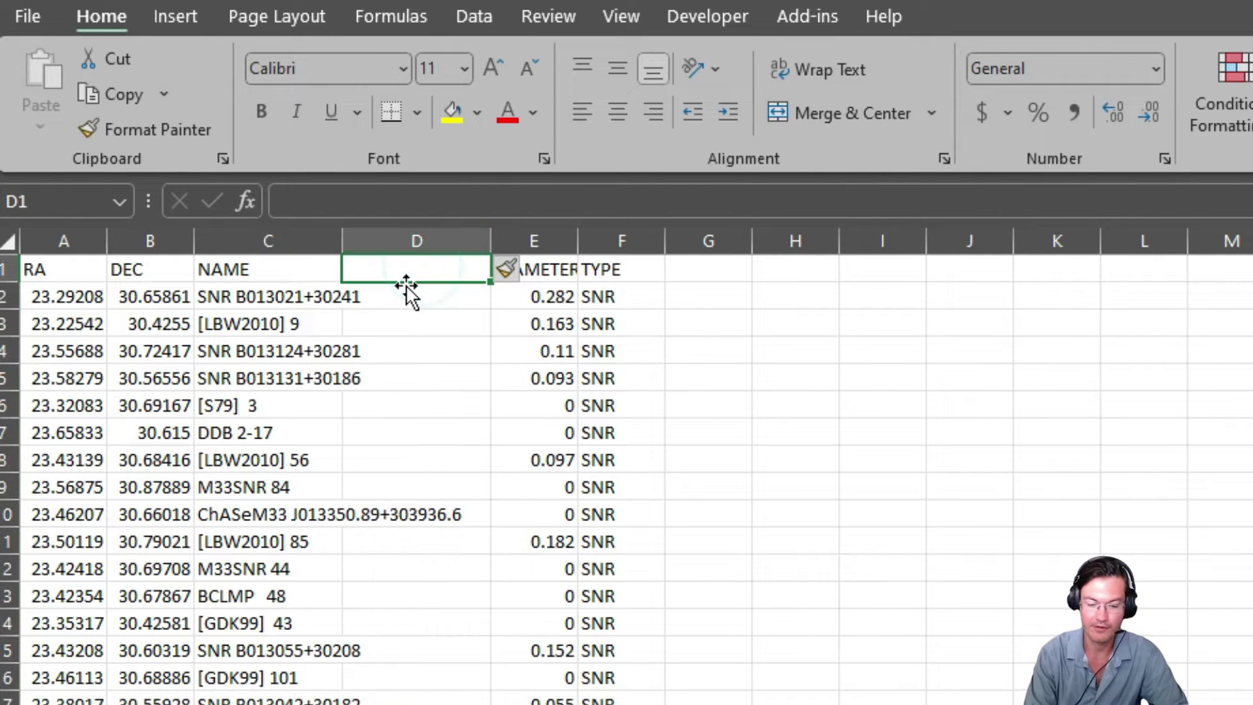
text(NAME)
key(Return)
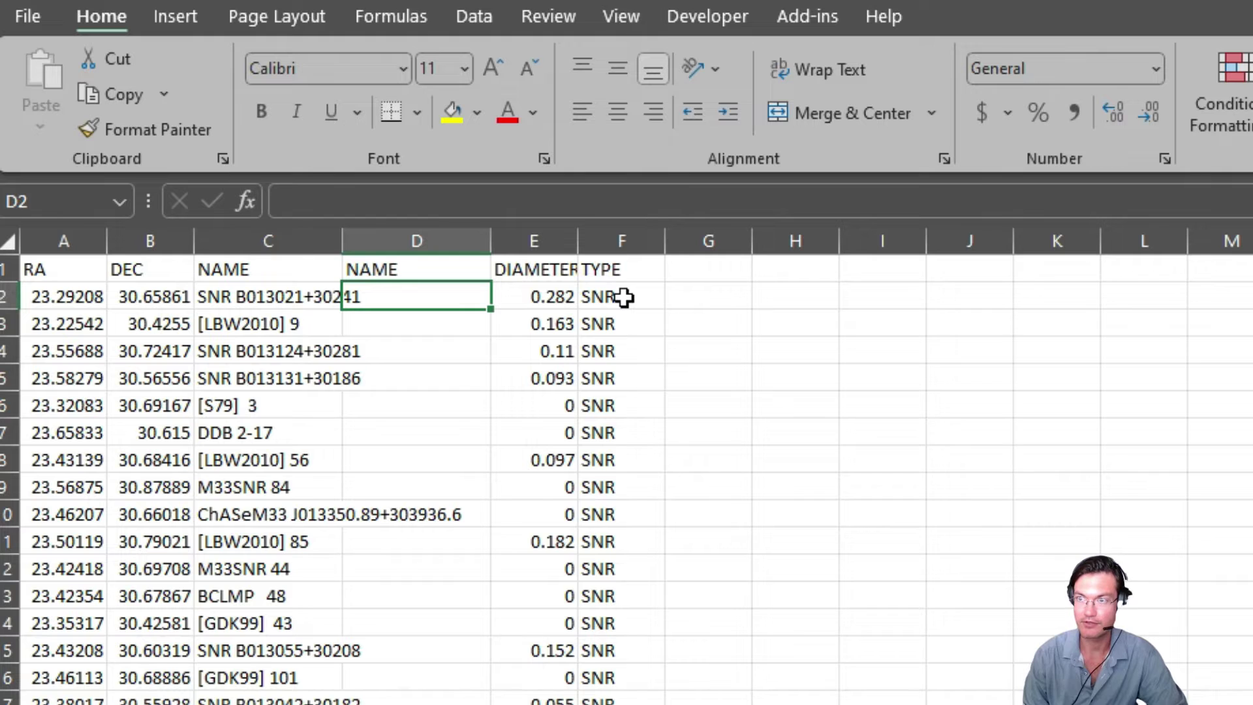
text(=)
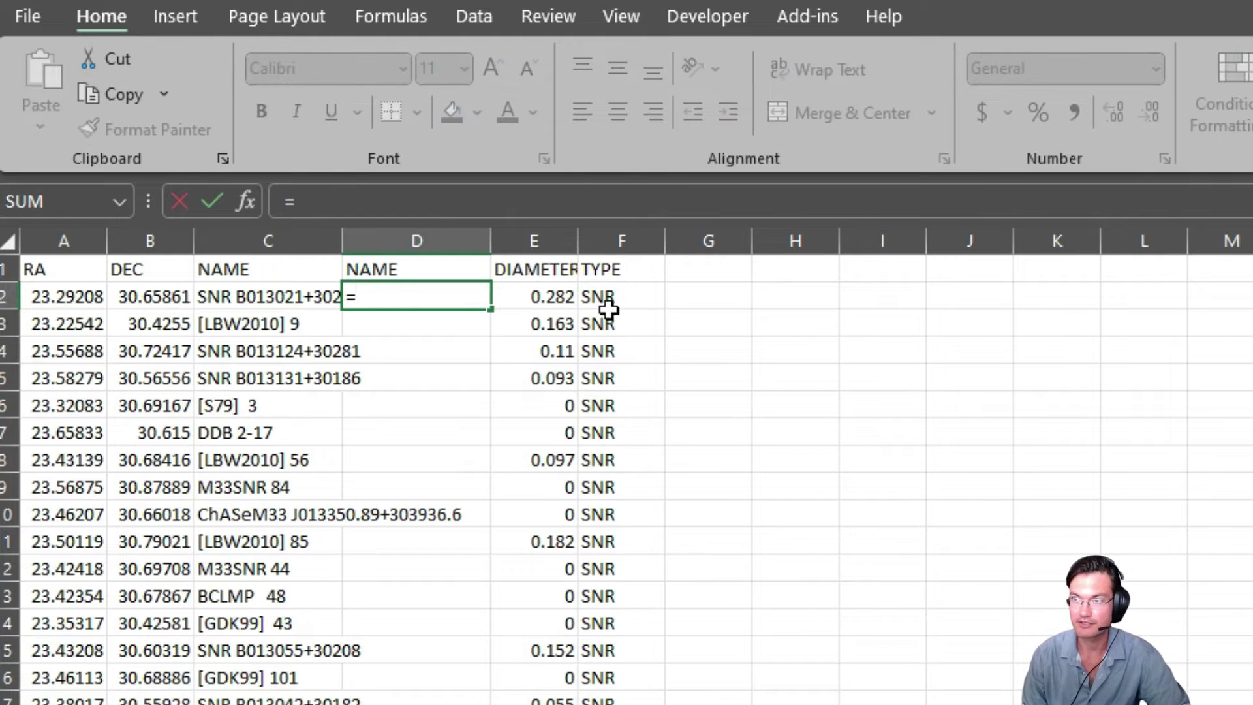
click(623, 299)
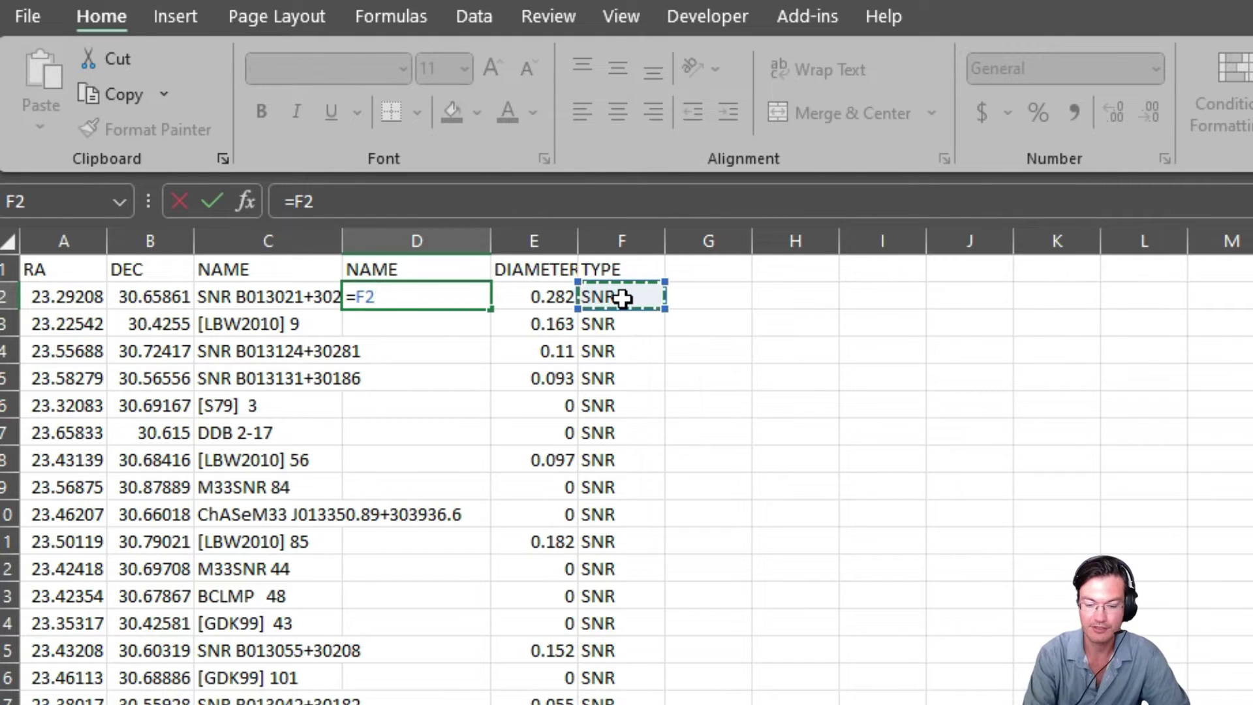
text(&")
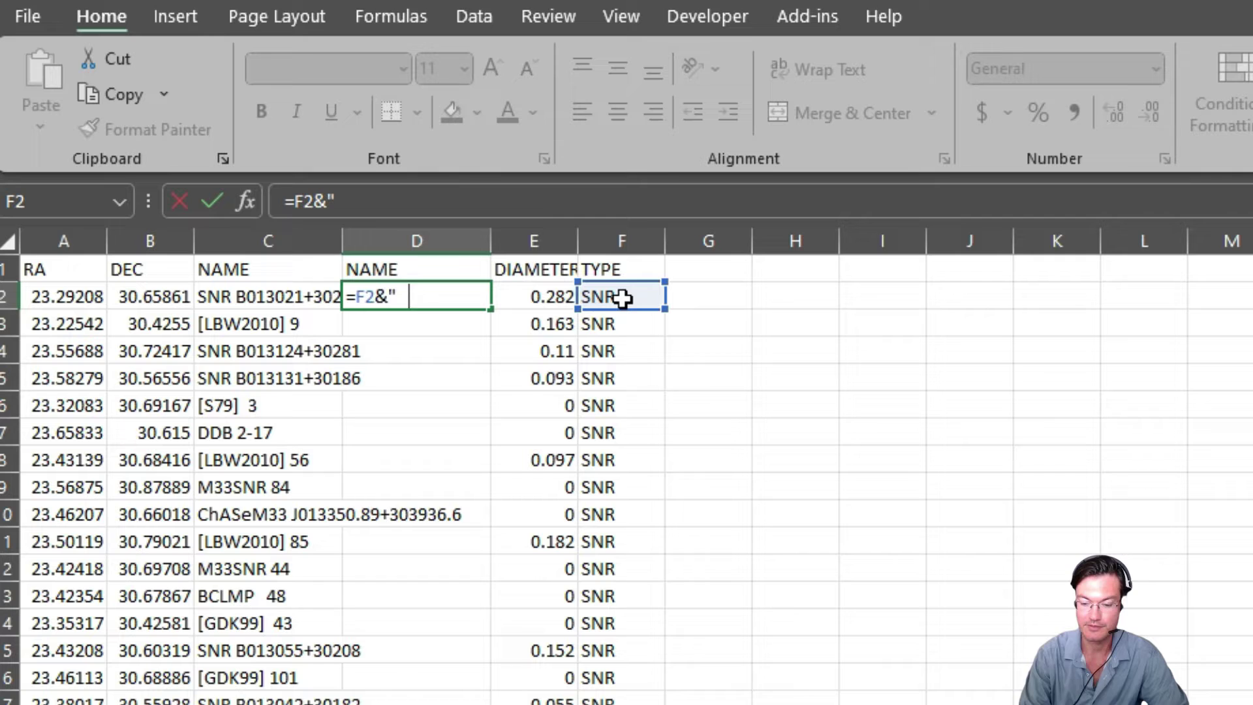
text(   "&)
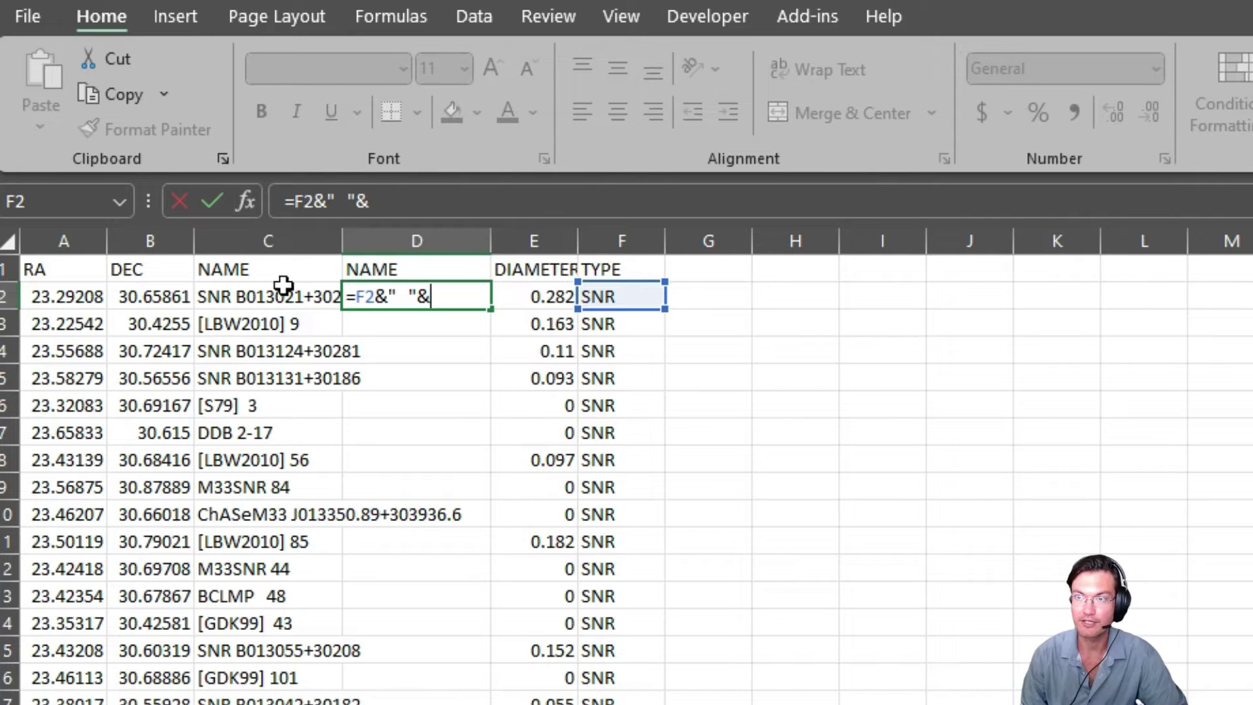
click(297, 292)
key(Return)
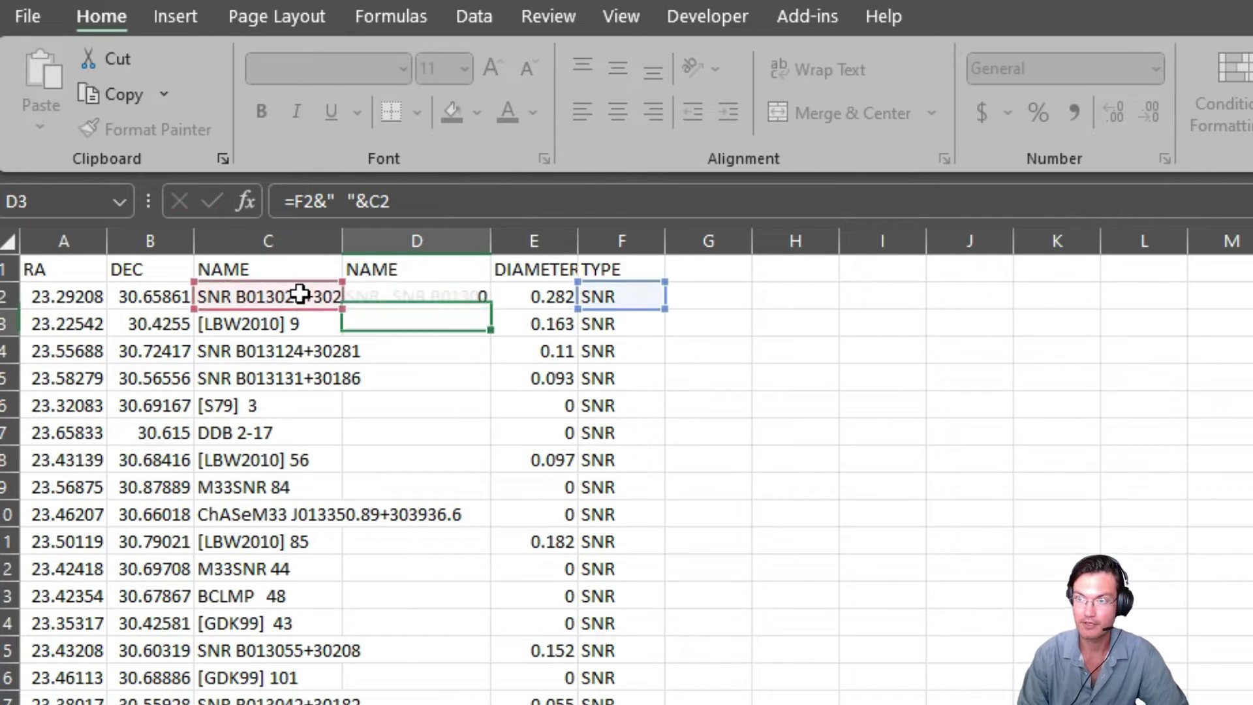
- Fill the combined-name formula down column D and delete the original NAME column
drag(491, 241, 557, 253)
click(526, 291)
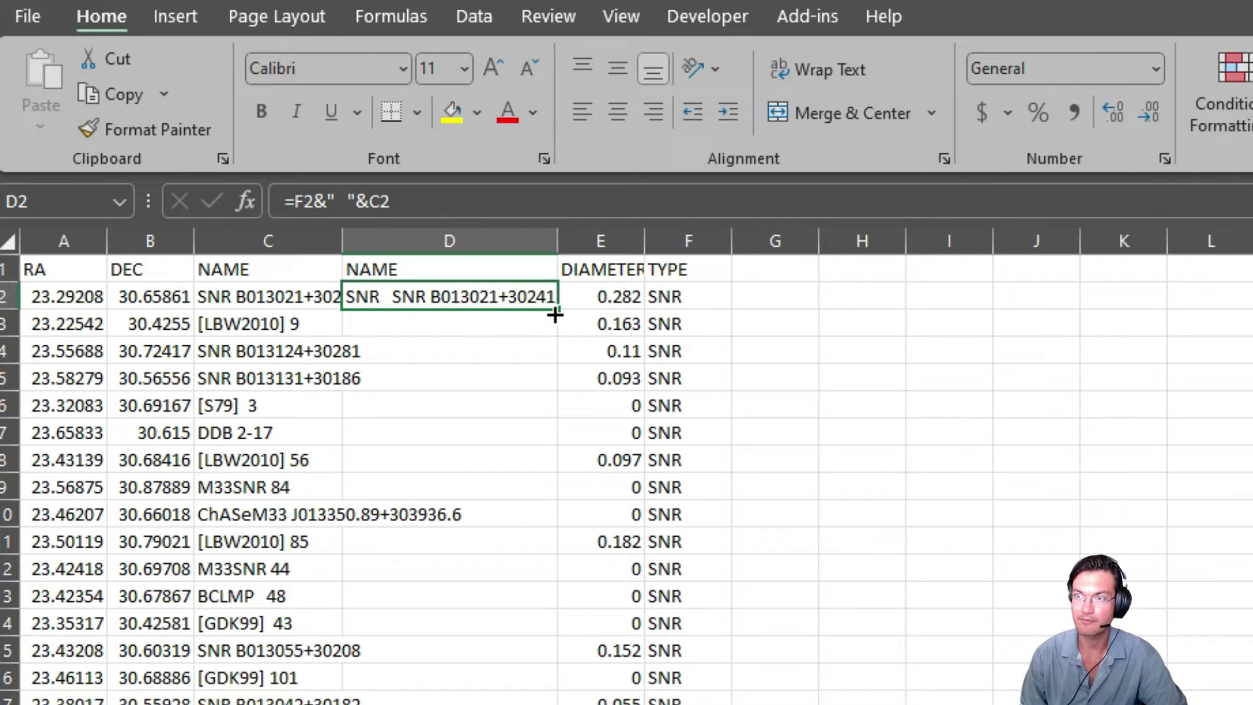
double_click(555, 315)
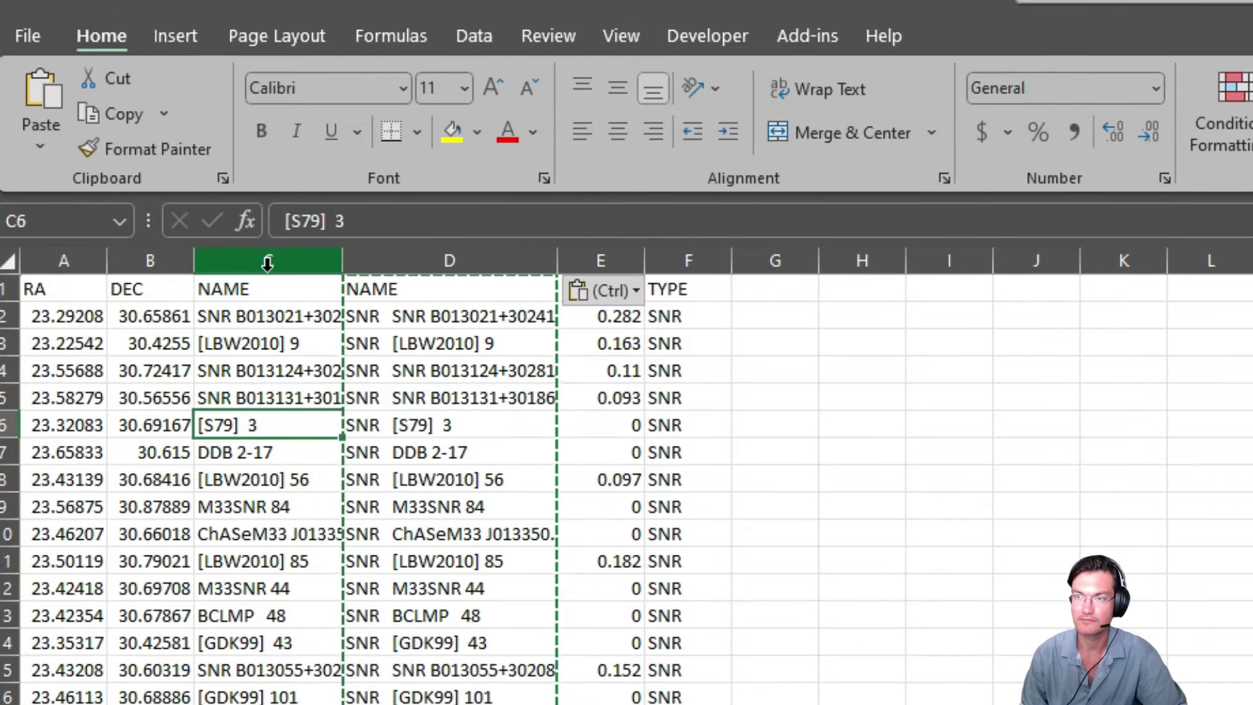
right_click(271, 241)
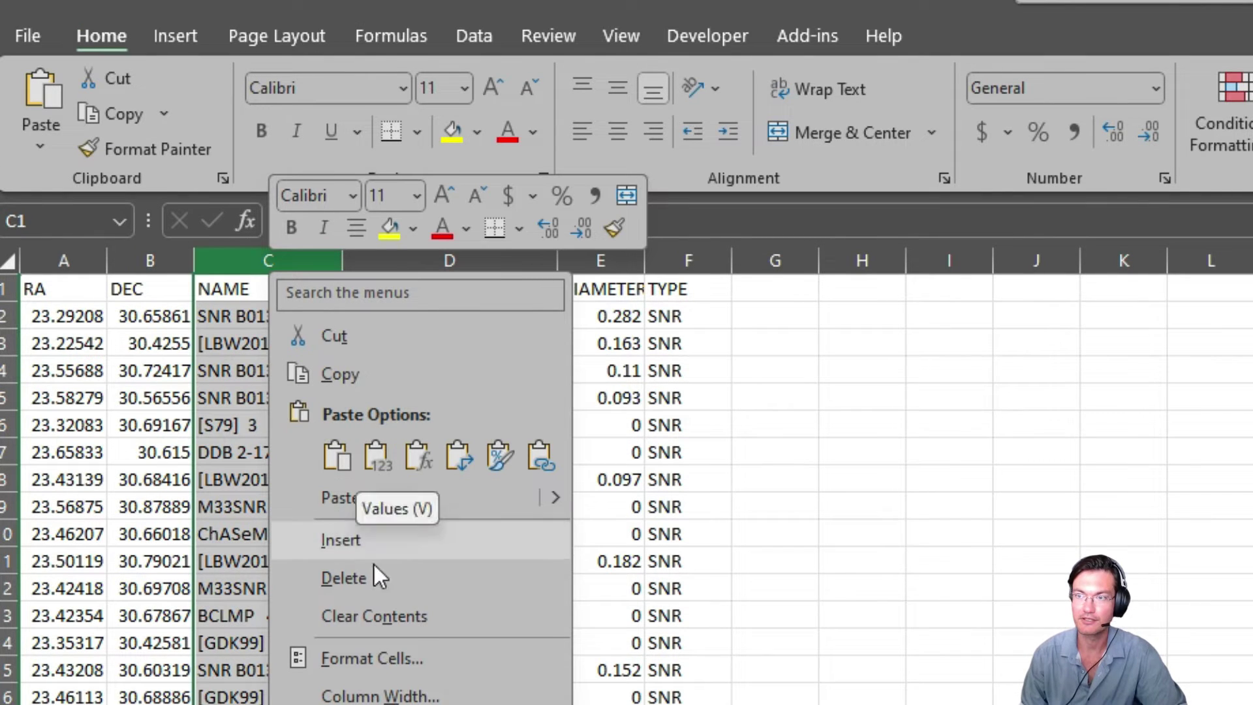
click(384, 580)
click(306, 476)
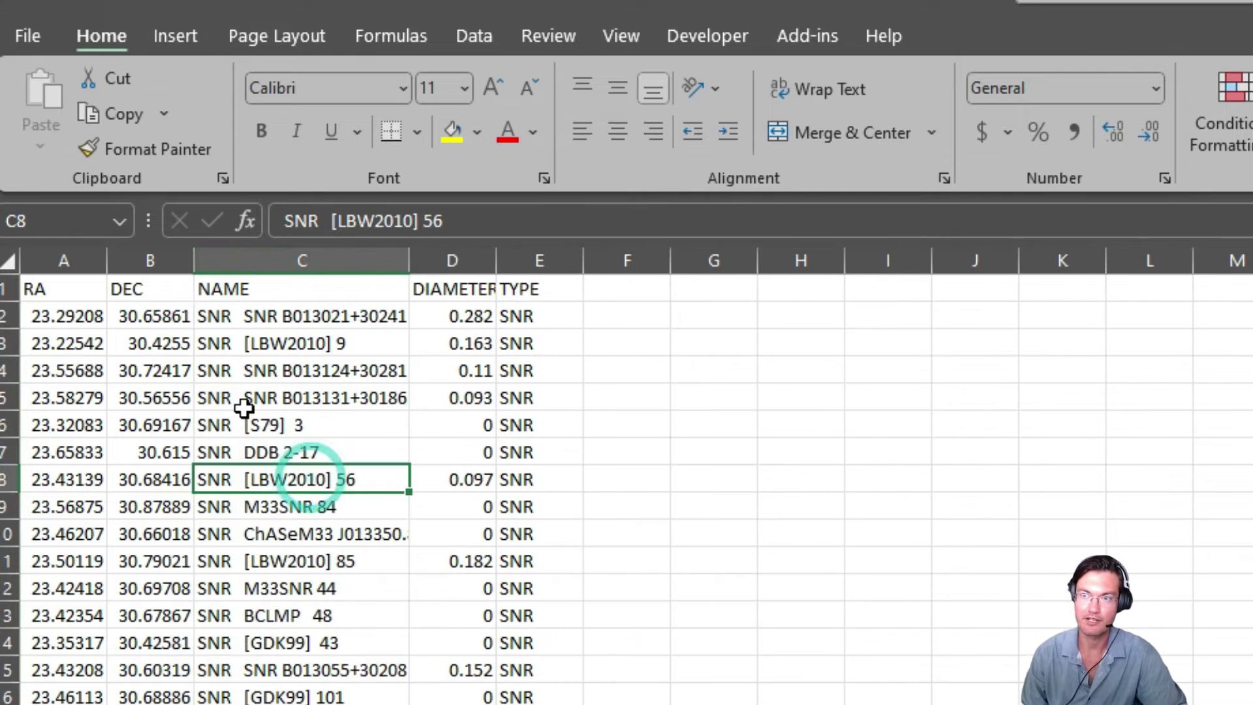
click(266, 425)
key(Down)
key(Down)
key(Down)
key(Down)
key(Down)
key(Down)
key(Down)
key(Down)
key(Down)
key(Down)
key(Down)
key(Down)
key(Down)
key(Down)
key(Down)
key(Down)
key(Down)
key(Down)
key(Down)
key(Down)
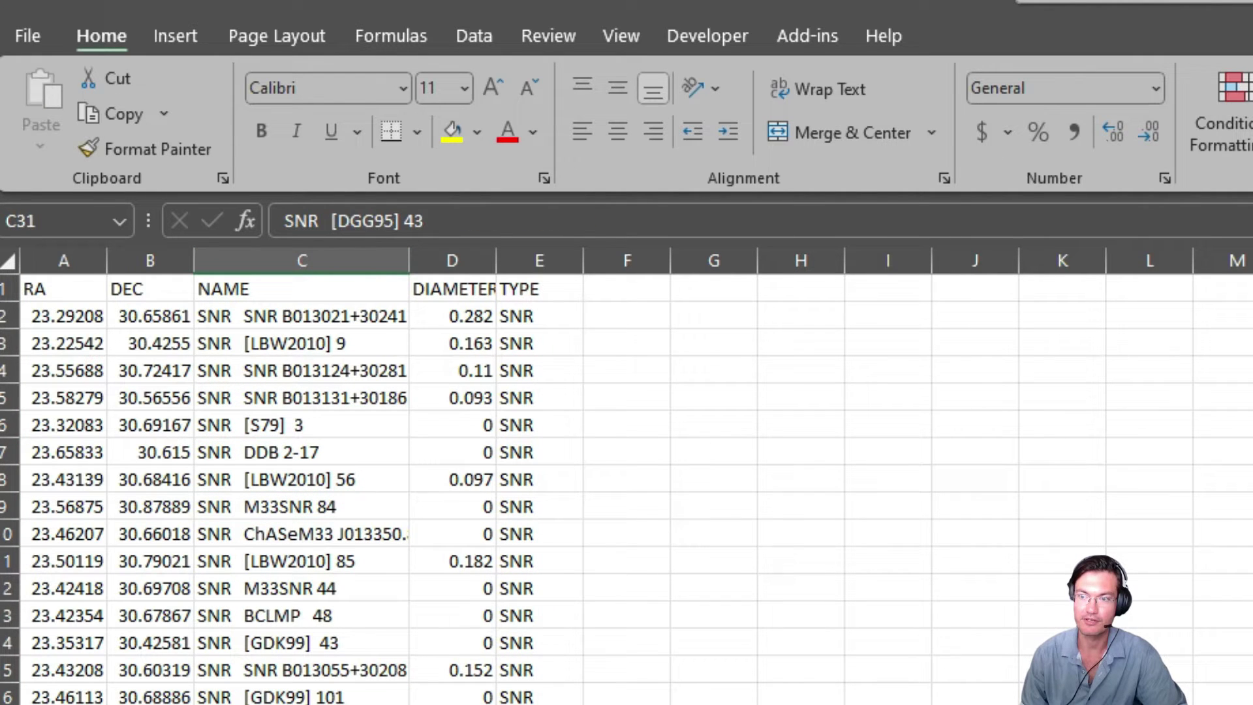
key(Down)
key(Down)
key(Down)
key(Down)
key(Down)
key(Down)
key(Down)
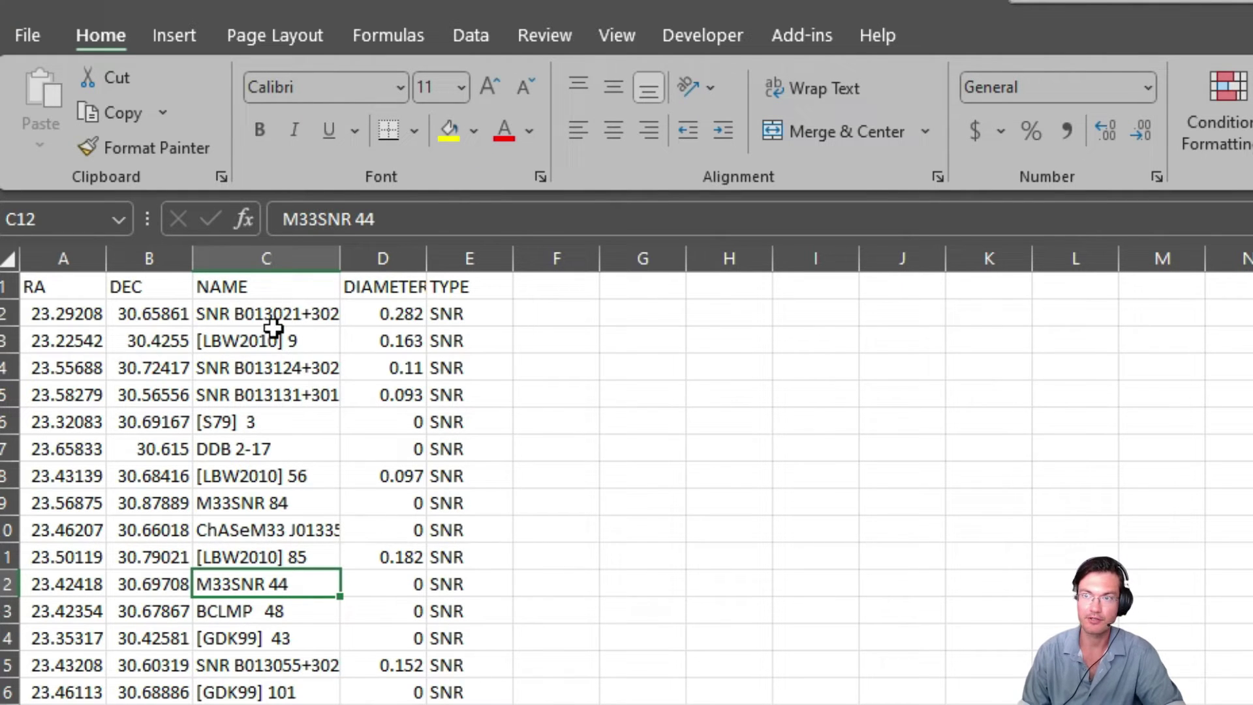
- Relabel header cell C1 as TYPE and E1 as NAME
click(289, 286)
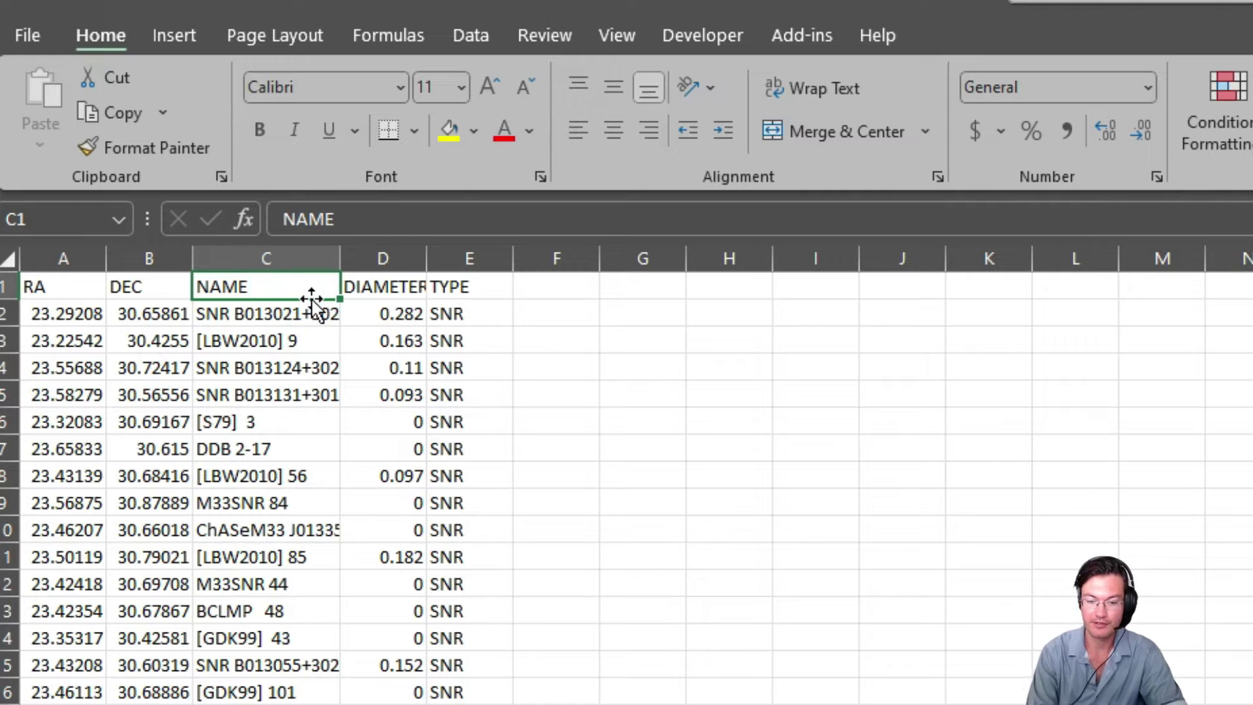
text(TYPE)
key(Tab)
key(Tab)
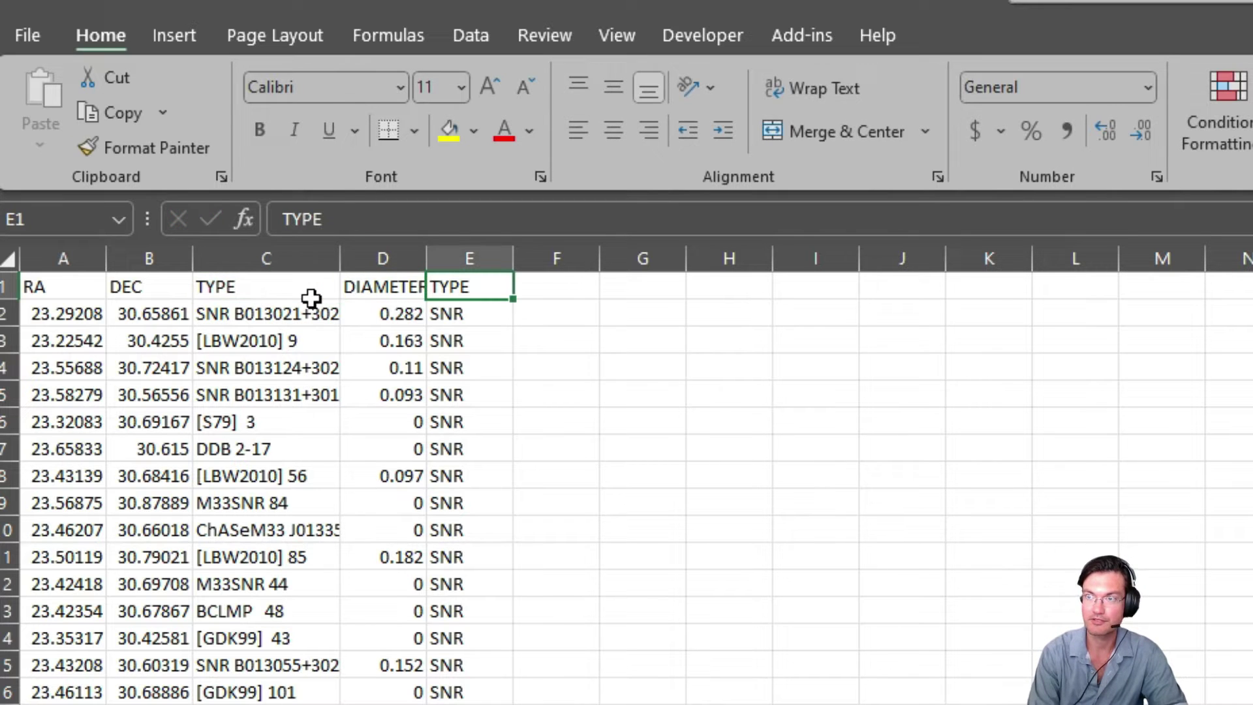
text(NAME)
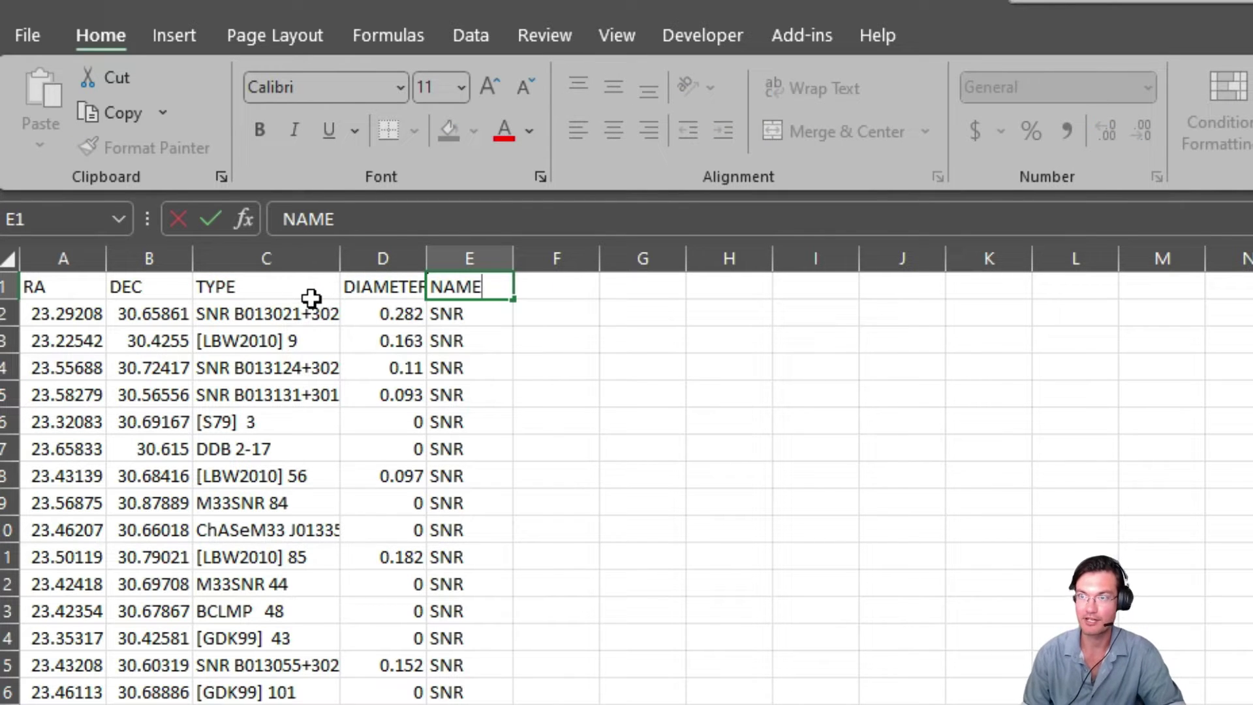
click(255, 425)
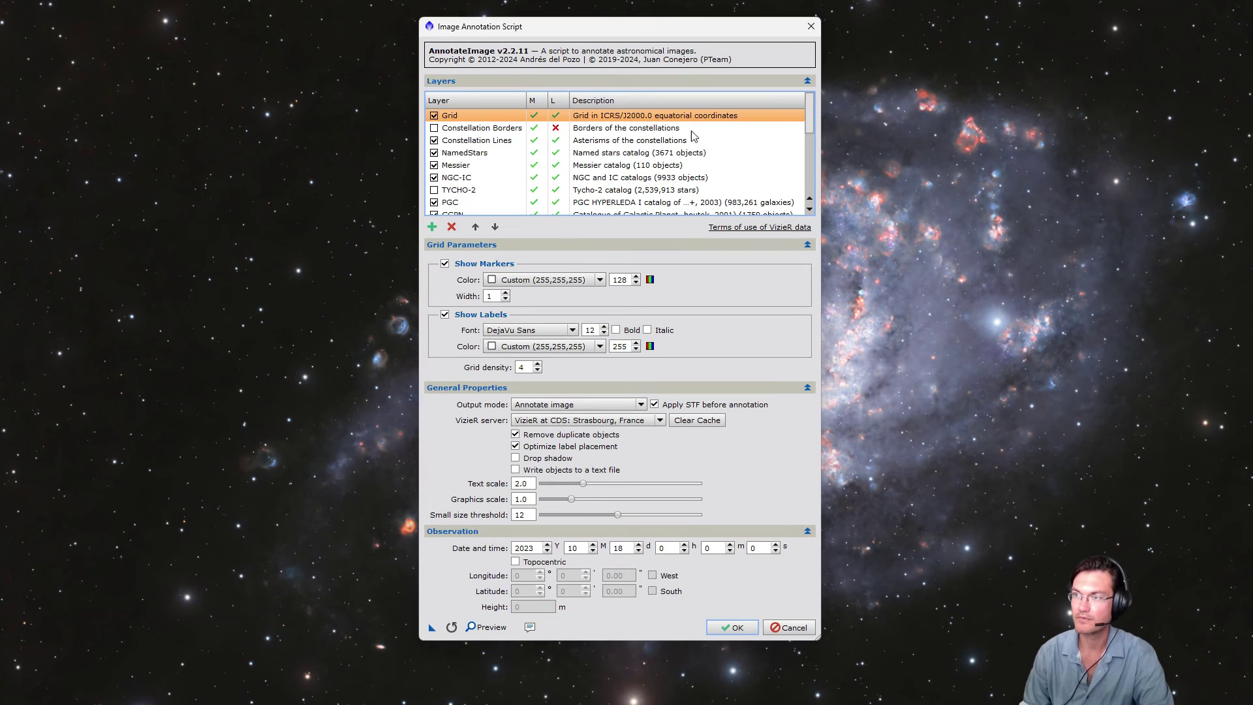
- Uncheck the M33_snr_gc layer and select RGBSHO_stars_SNR_GIC, leaving its label text blank
scroll(809, 115, down, 3)
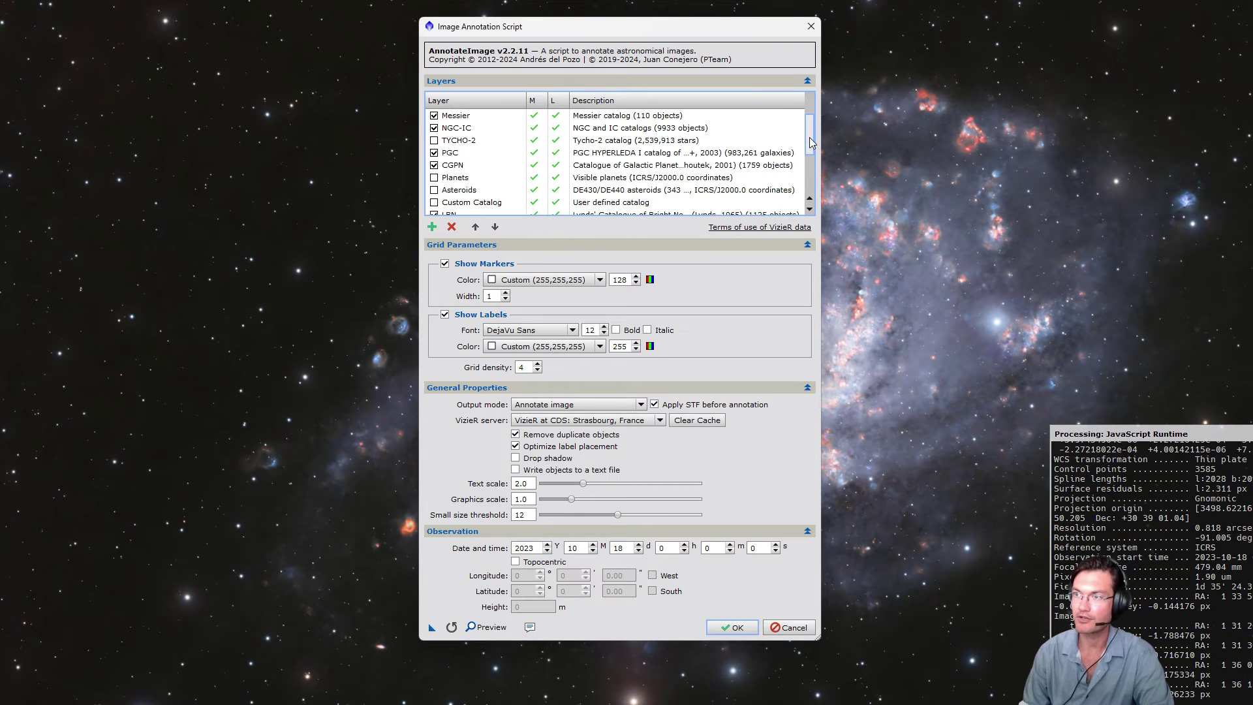
scroll(812, 114, up, 3)
drag(814, 116, 812, 171)
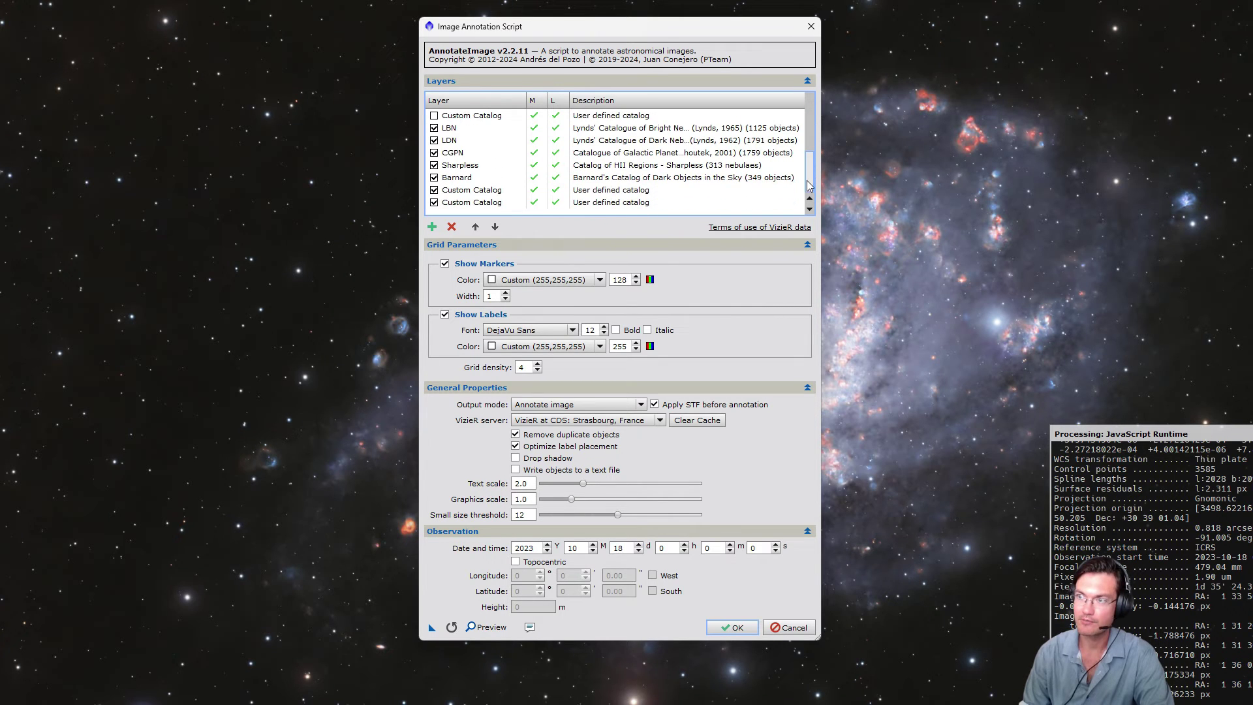
click(438, 191)
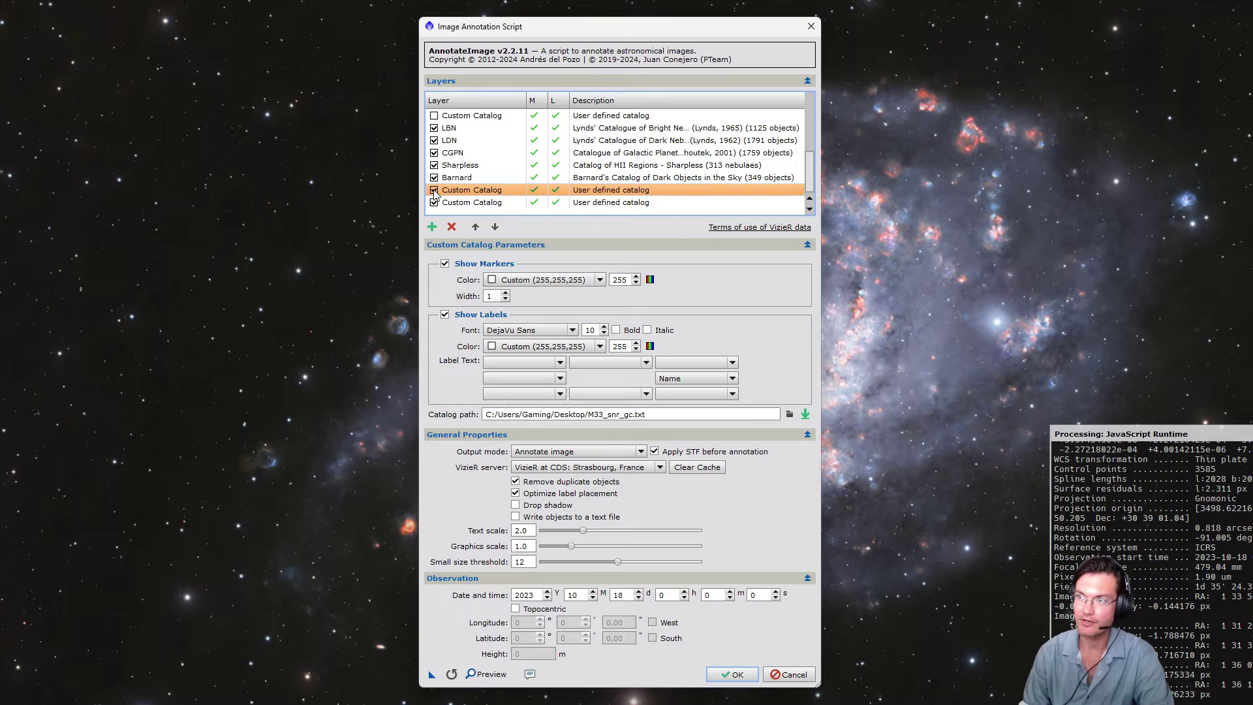
click(435, 190)
click(475, 203)
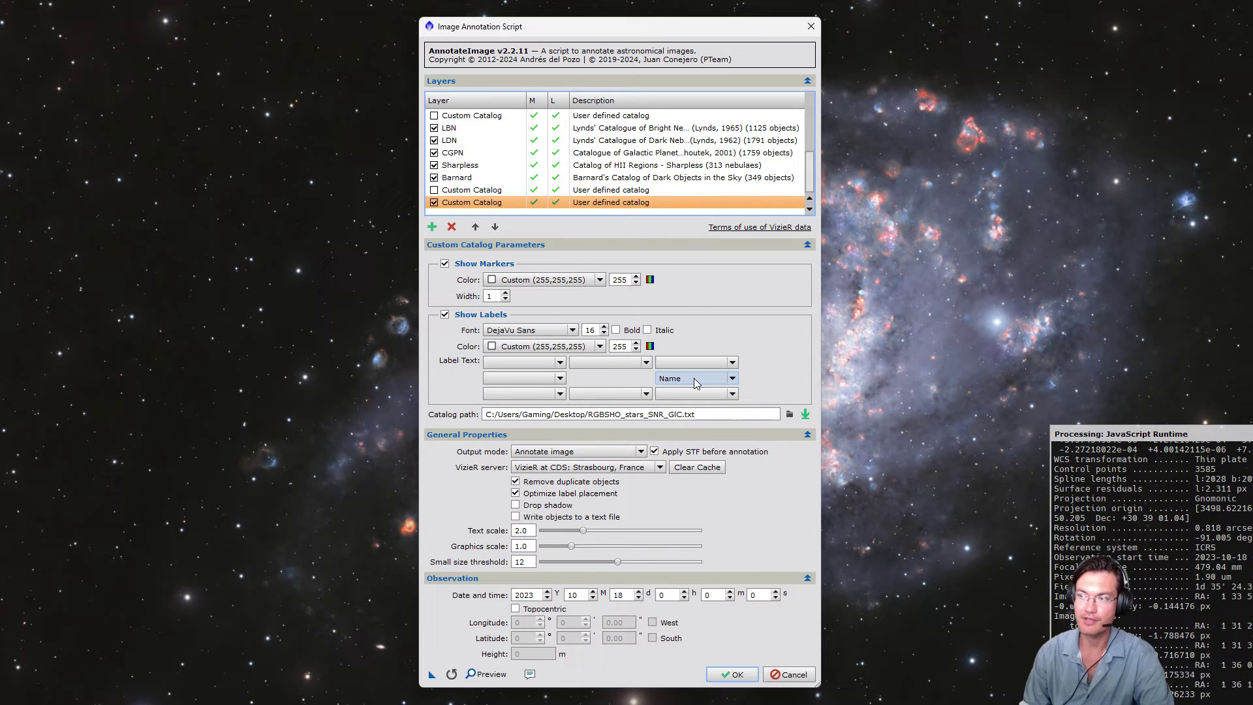
click(732, 363)
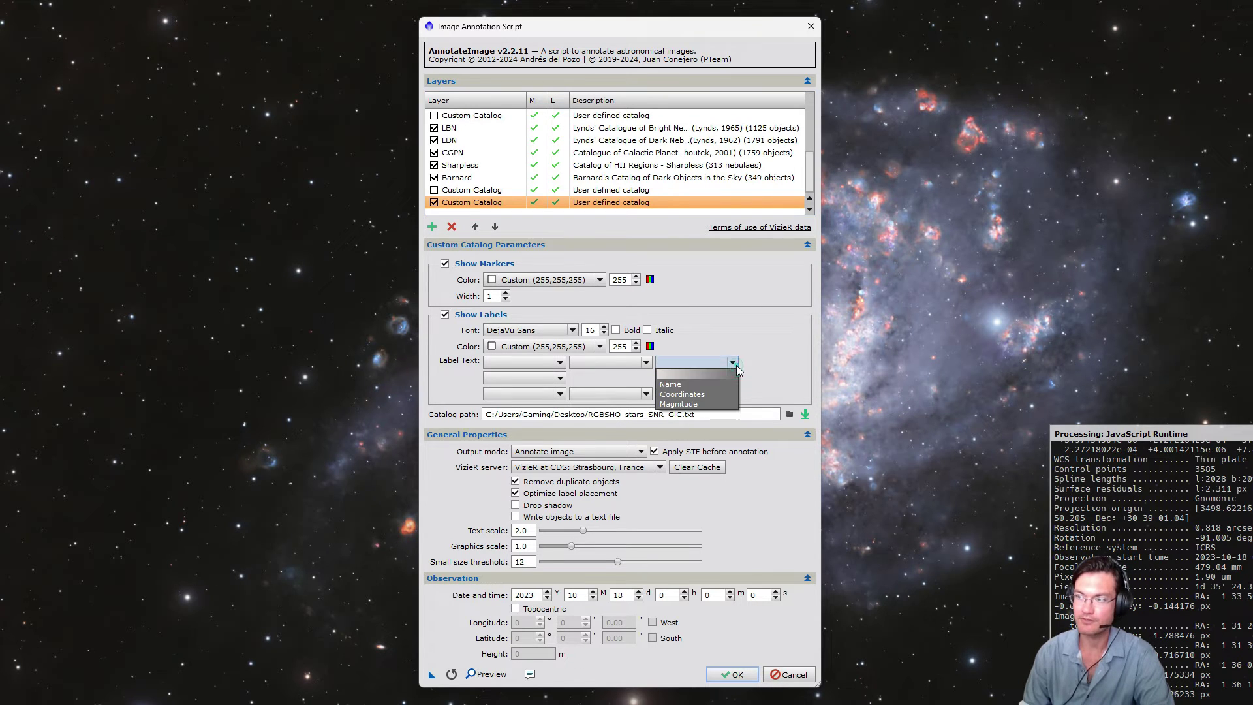
click(736, 372)
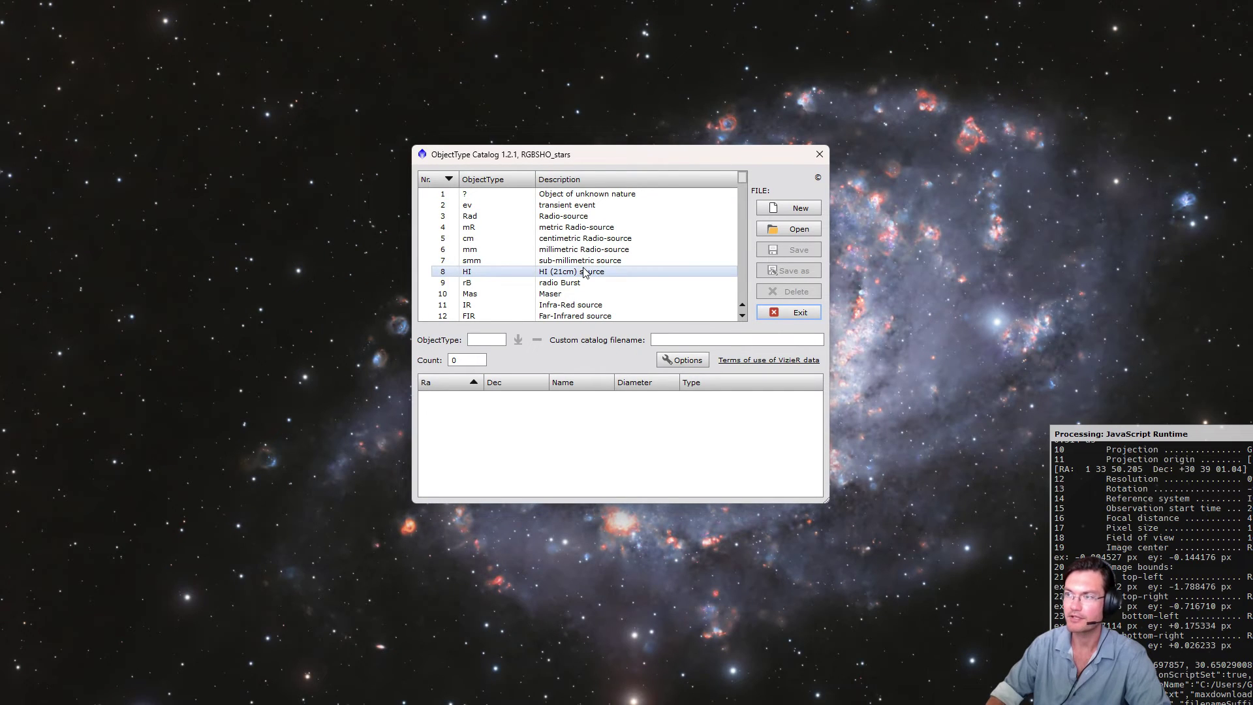
- Download the Bubble (bub) objects into the custom catalog
click(742, 295)
click(742, 293)
click(742, 294)
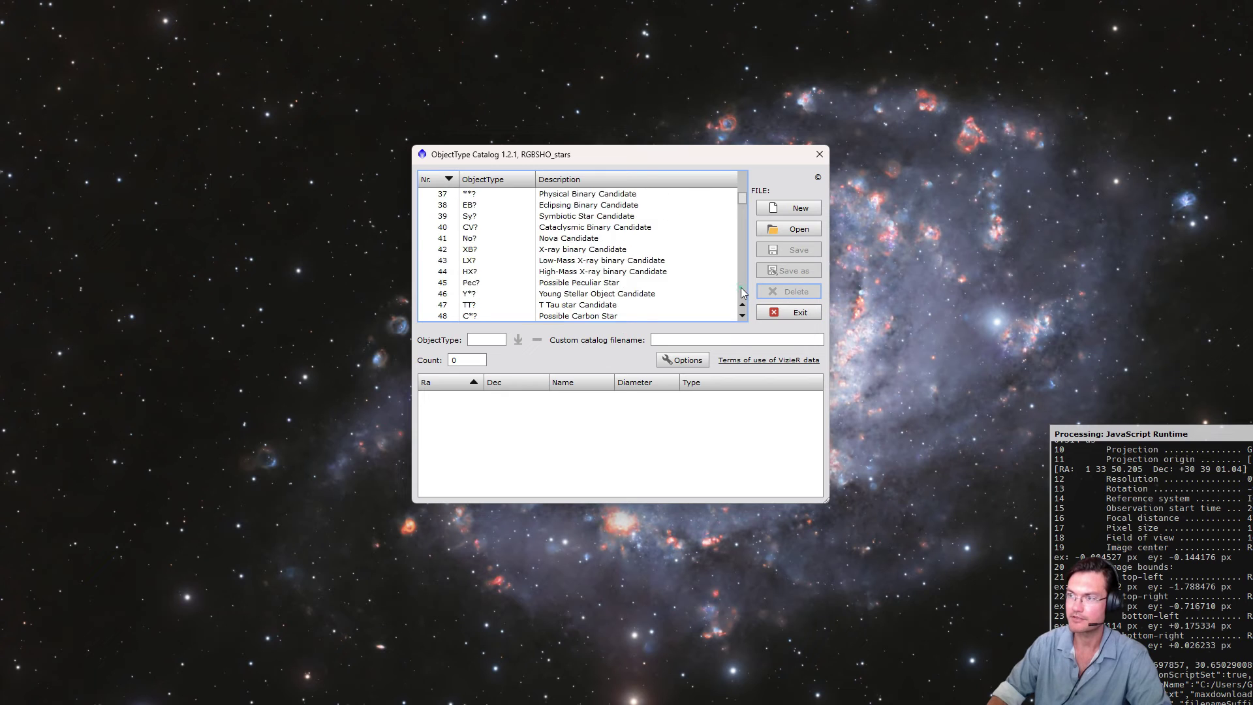
click(742, 292)
click(741, 293)
click(742, 292)
click(742, 293)
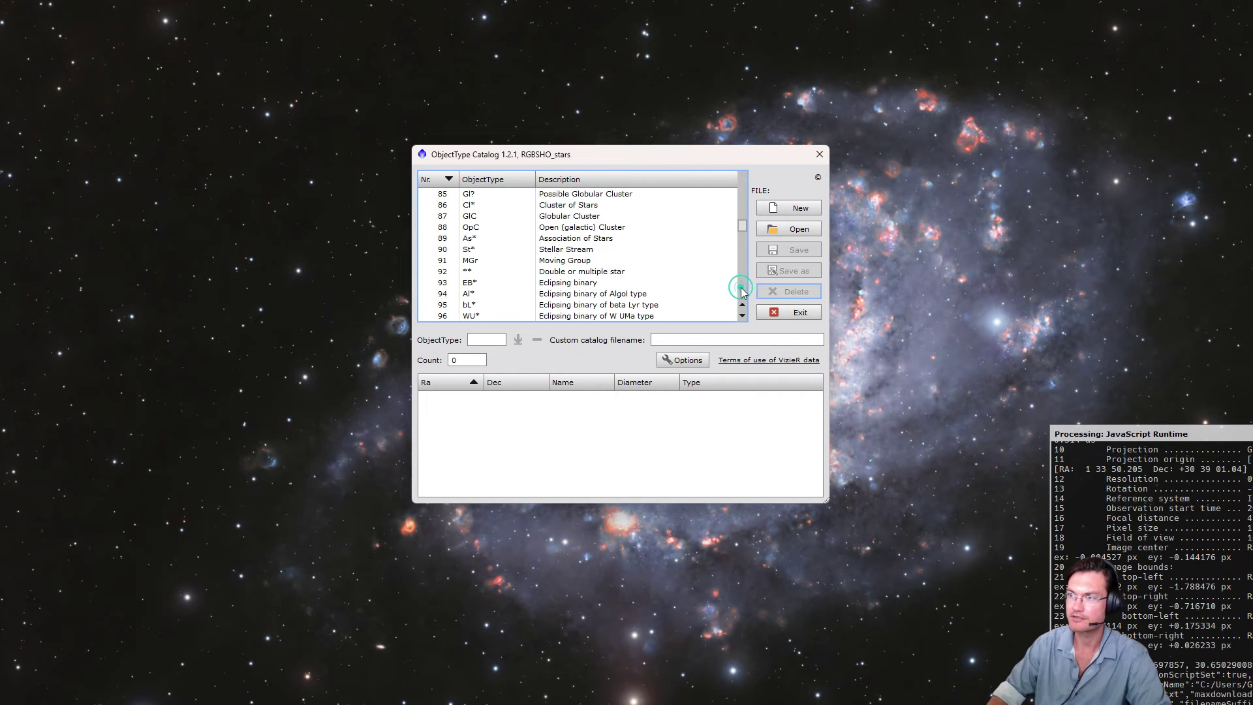
click(741, 292)
click(742, 292)
click(742, 292)
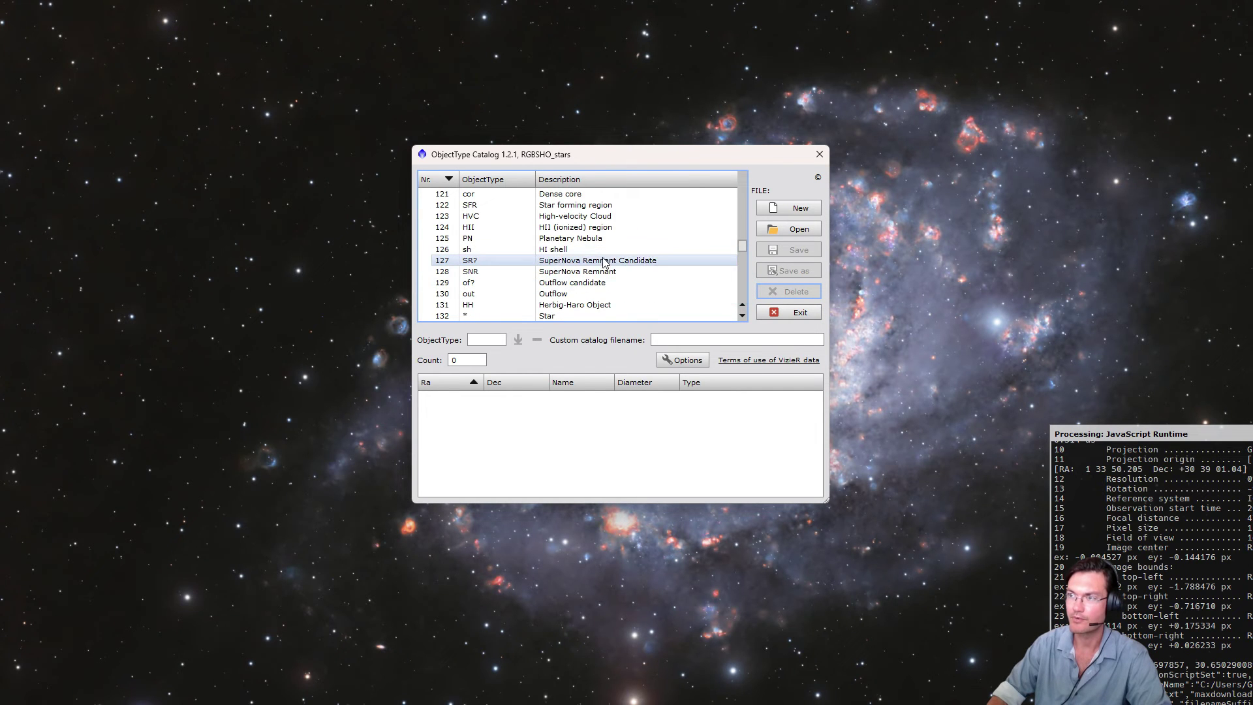
scroll(604, 262, up, 2)
scroll(605, 264, up, 1)
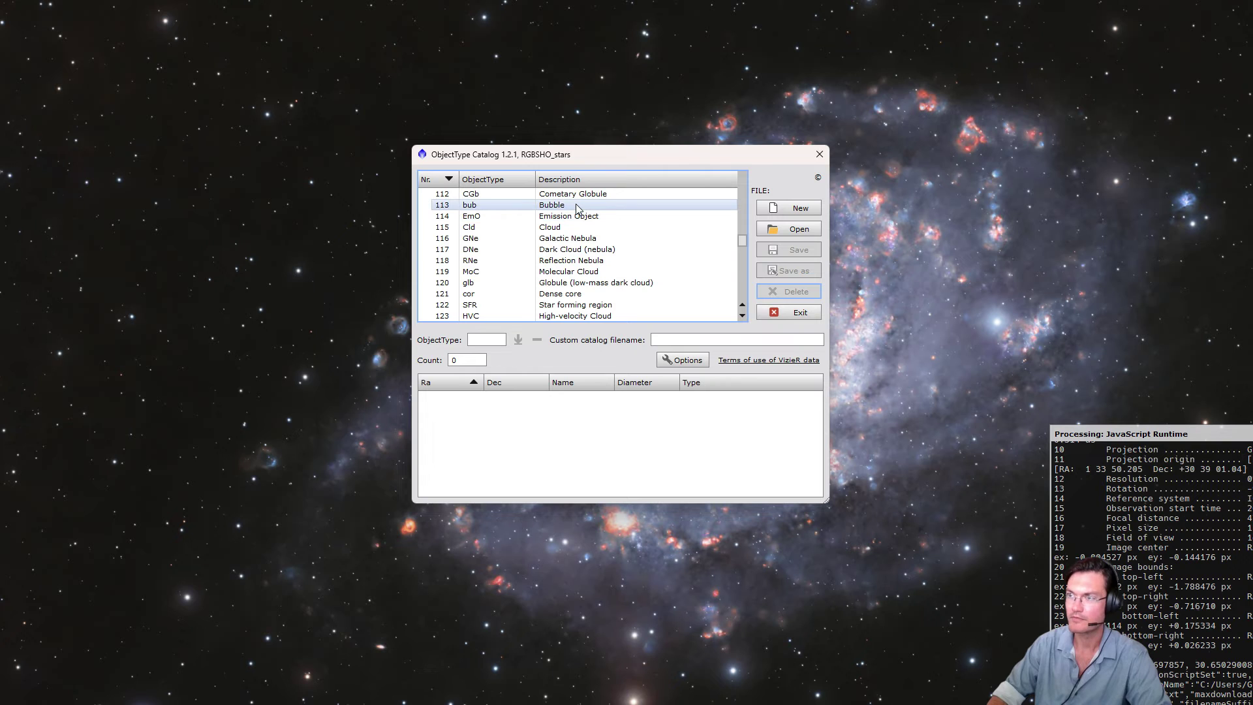
click(576, 204)
click(515, 341)
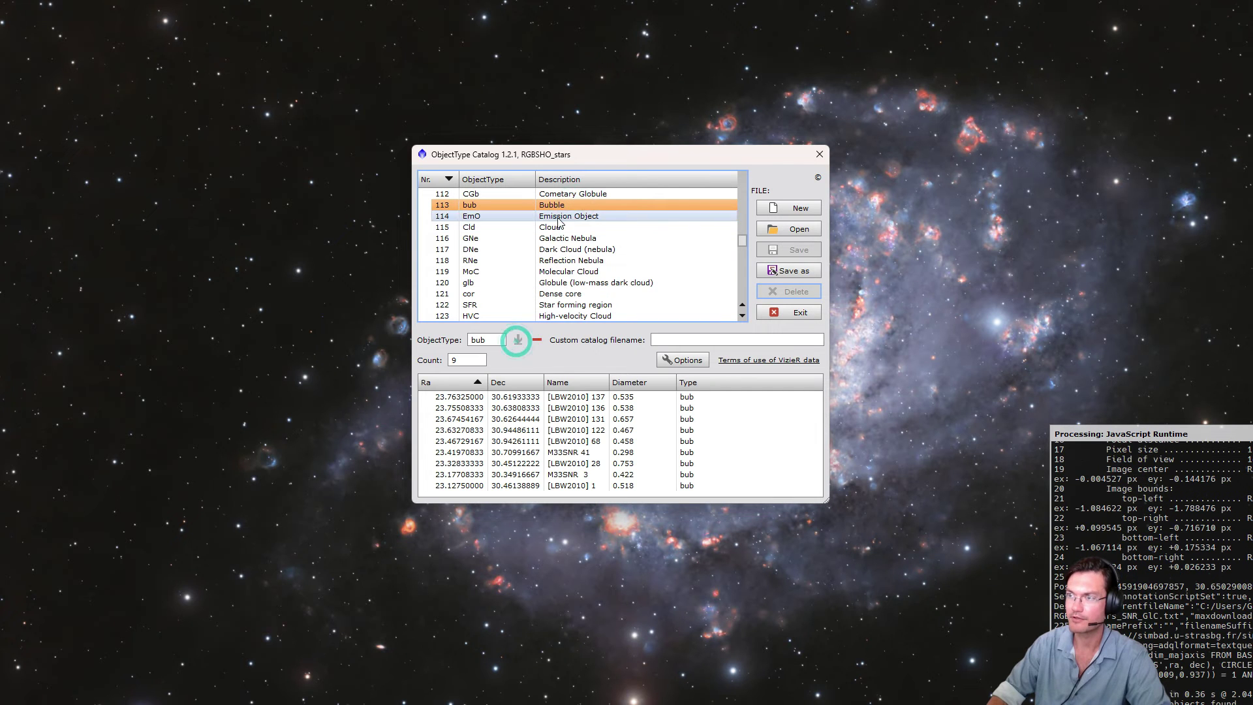
- Add Emission Object, Galactic Nebula and Molecular Cloud entries to the catalog
click(558, 216)
click(517, 340)
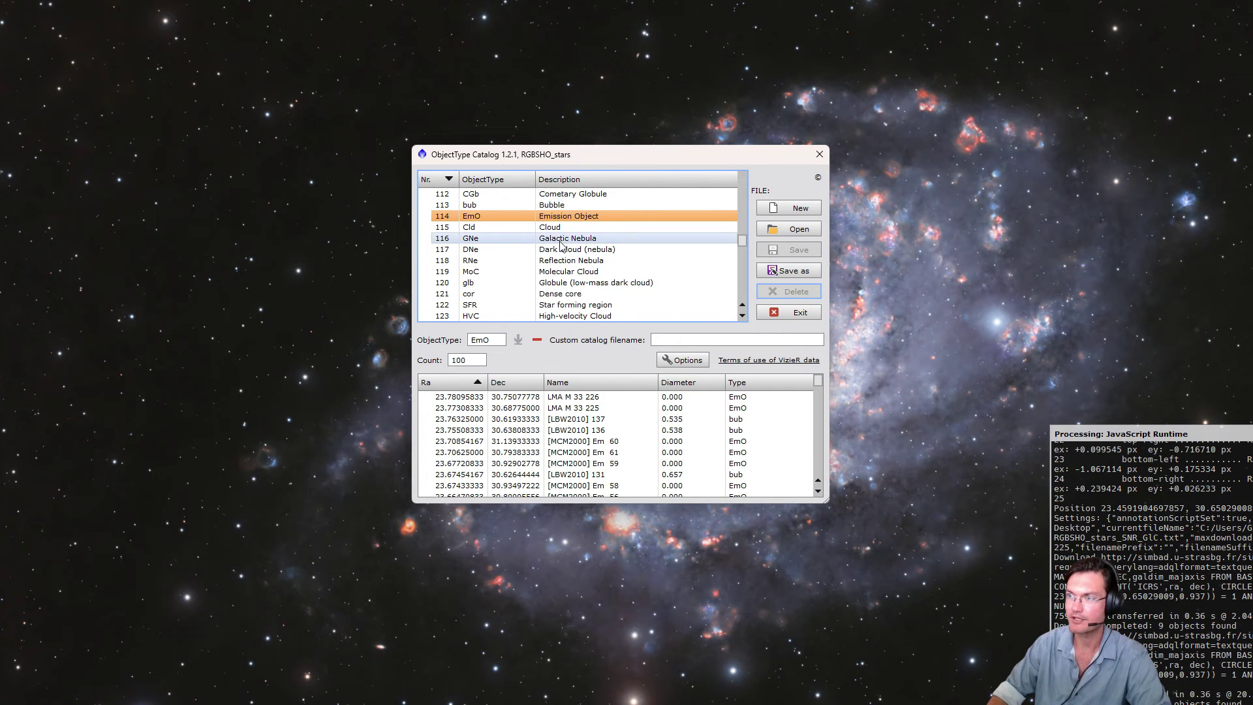
key(Down)
key(Down)
click(517, 340)
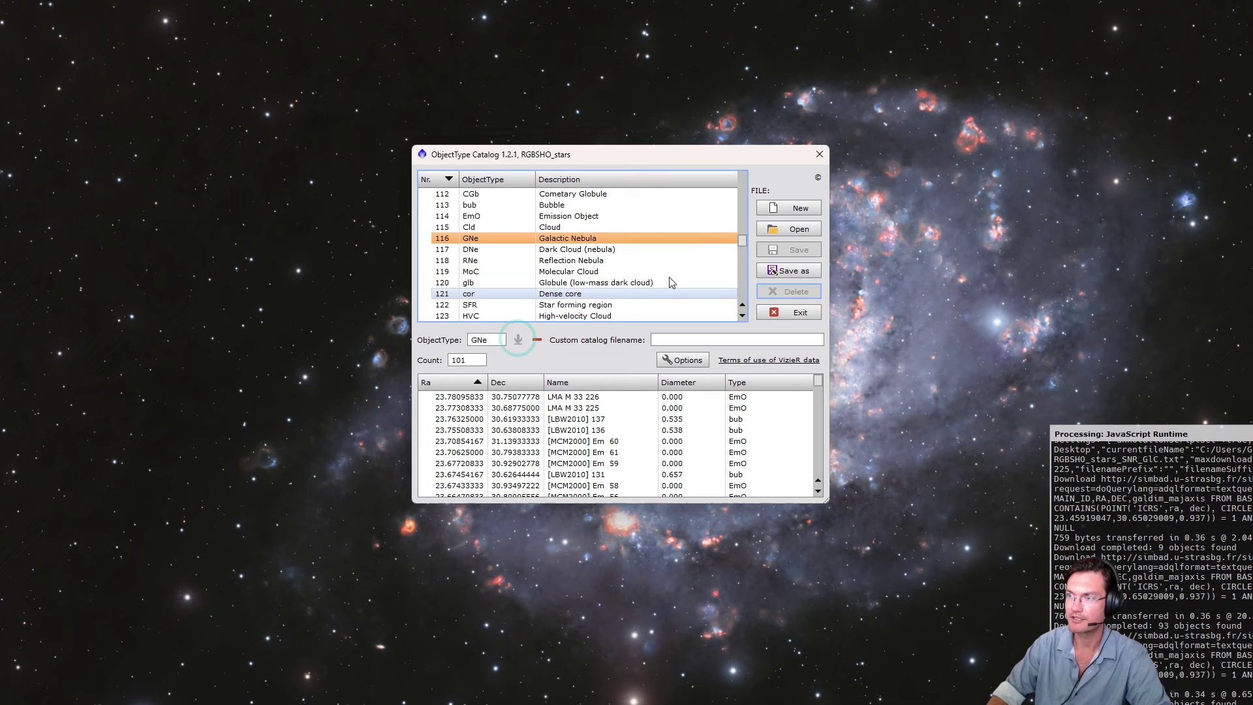
click(626, 275)
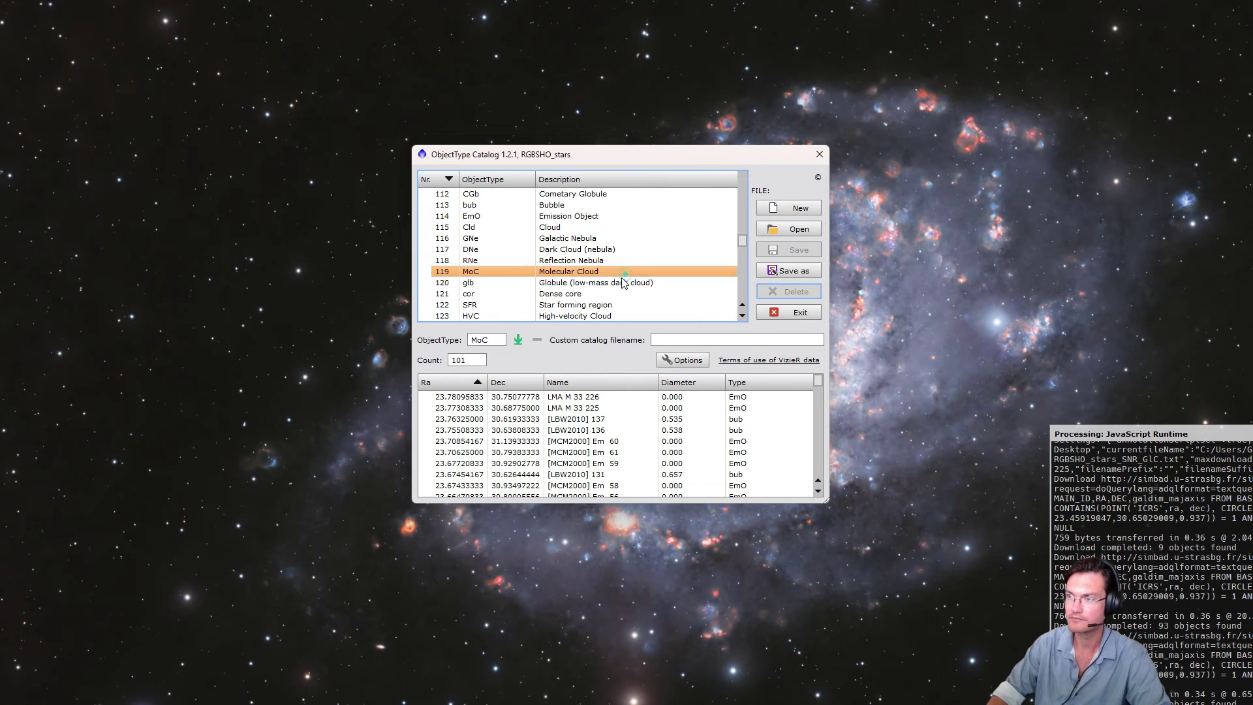
click(520, 339)
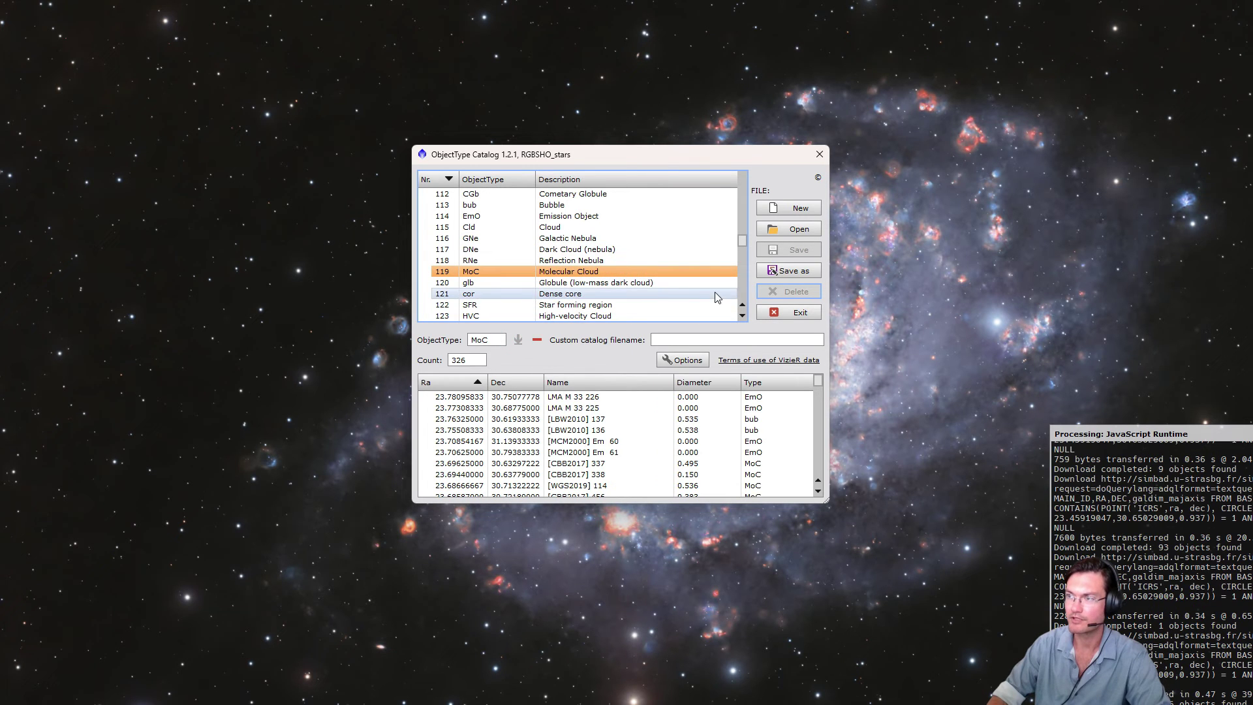
- Add HII regions and quasars (QSO), bringing the list to 644 objects
click(741, 287)
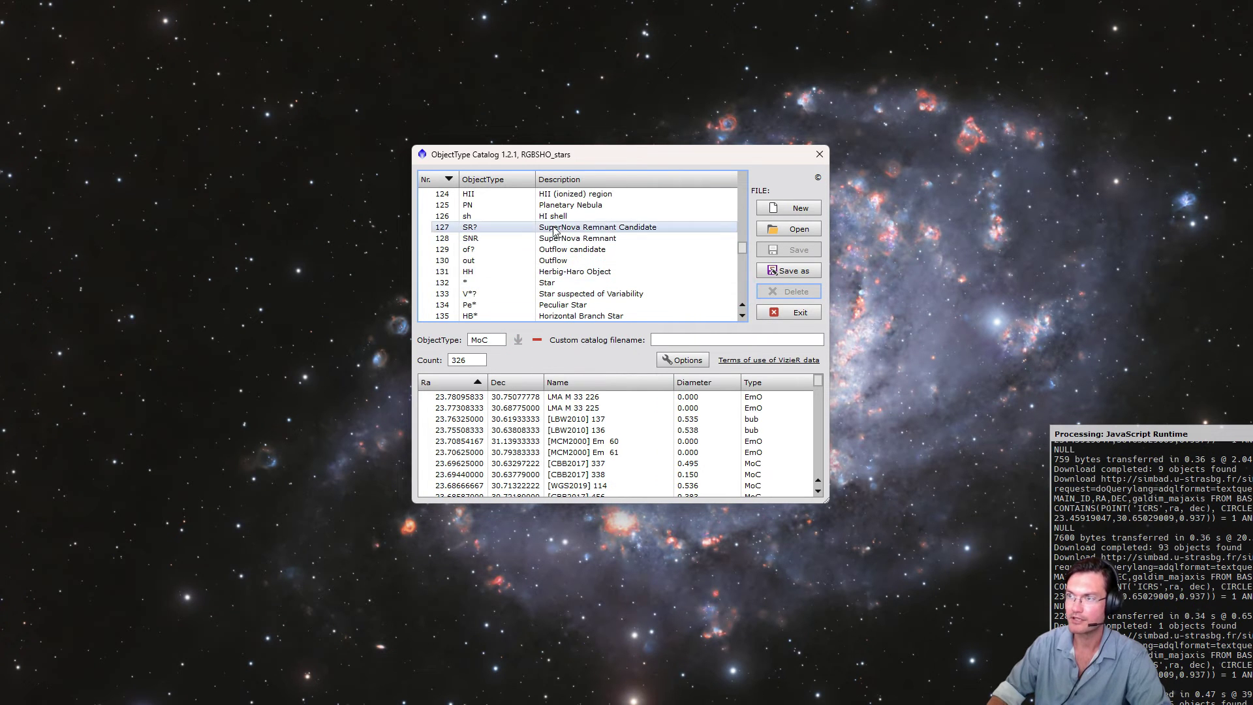
click(561, 193)
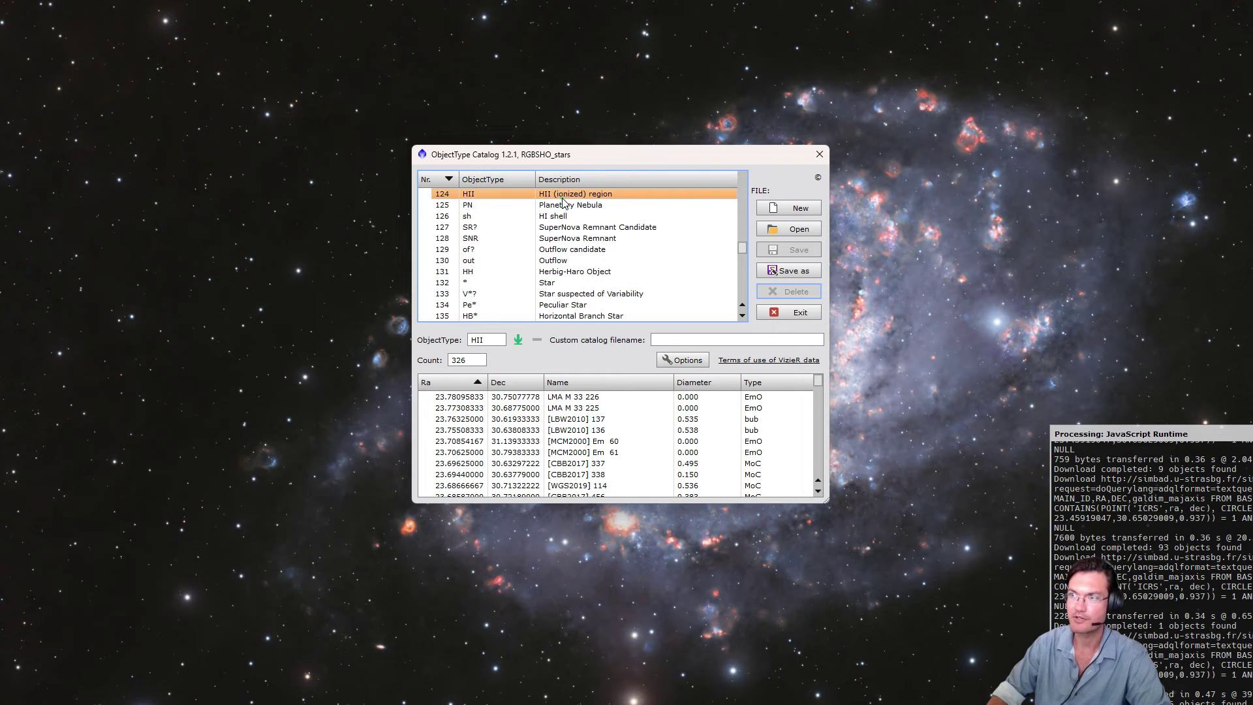
click(519, 340)
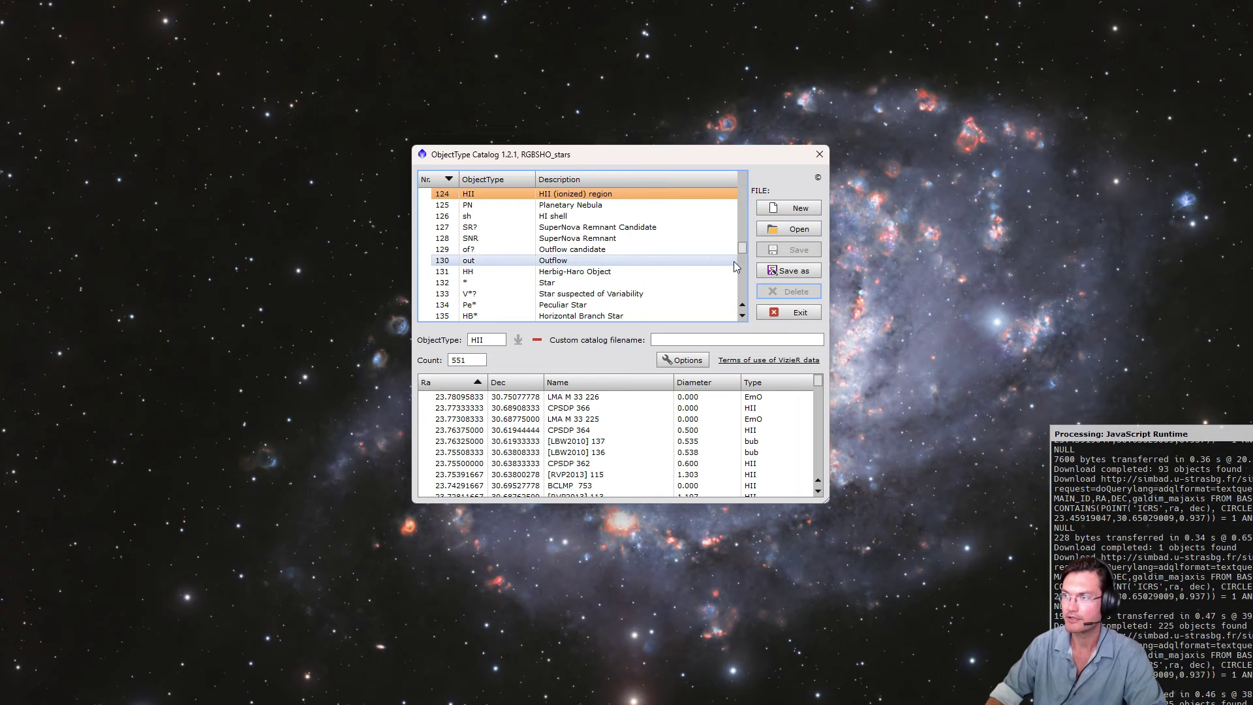
drag(744, 246, 744, 293)
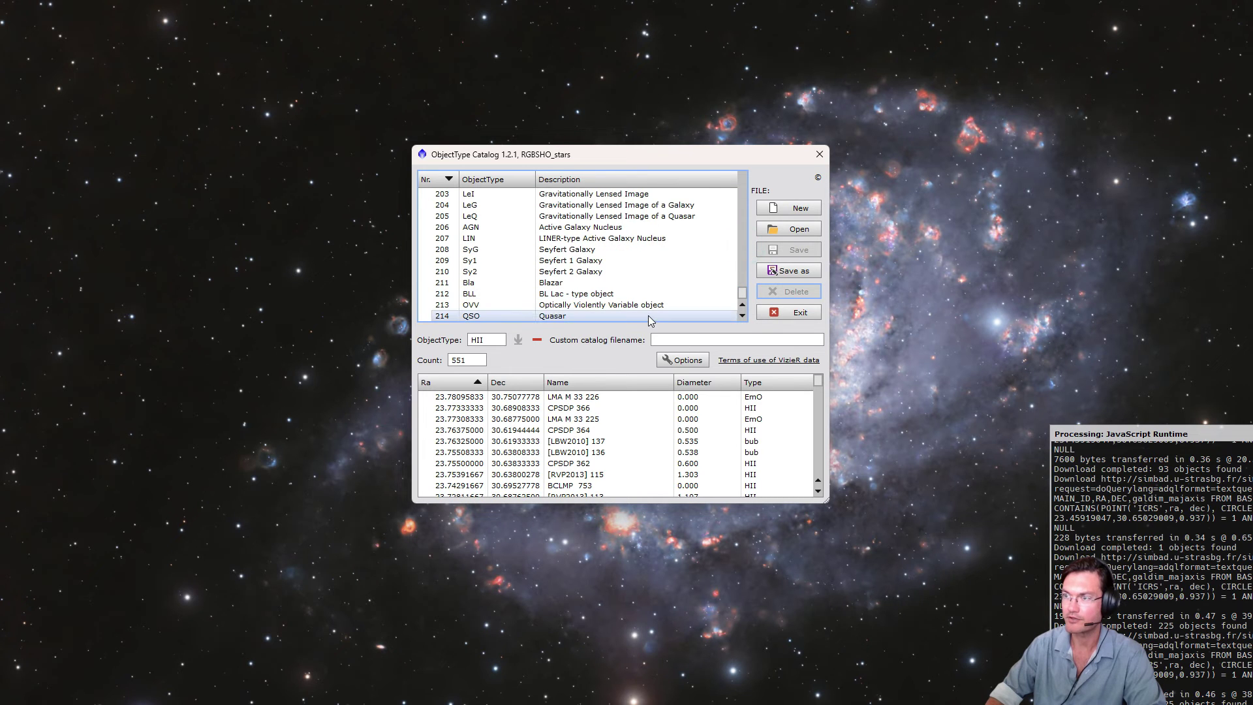
click(648, 316)
click(517, 339)
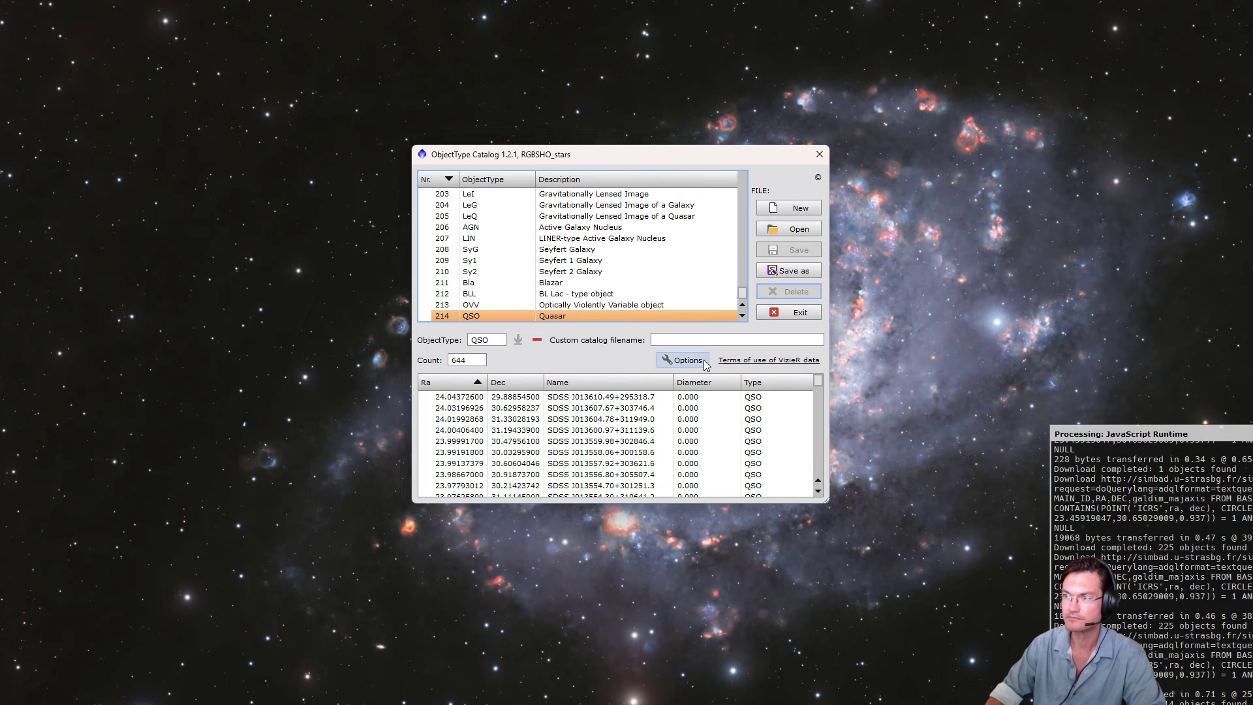
- Save the 644-object catalog on the Desktop under its default name RGBSHO_stars_bub_EmO_GNe_MoC_HII_QSO.txt
click(790, 270)
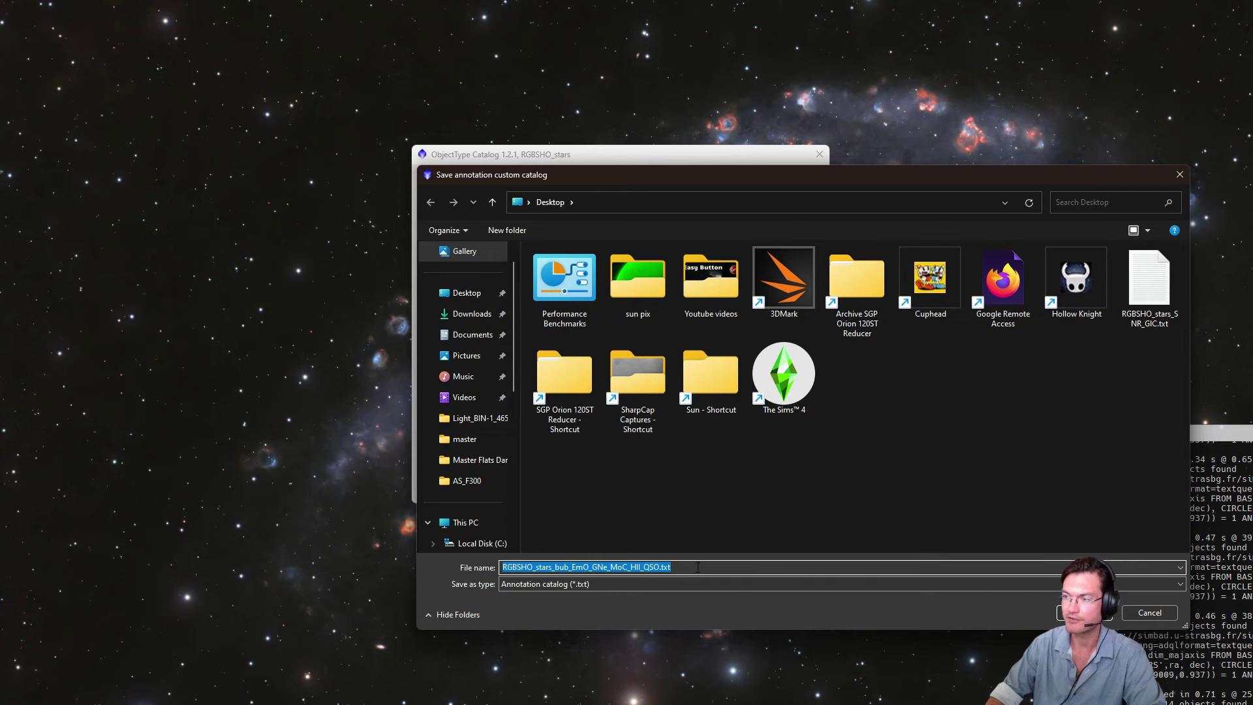
click(1083, 612)
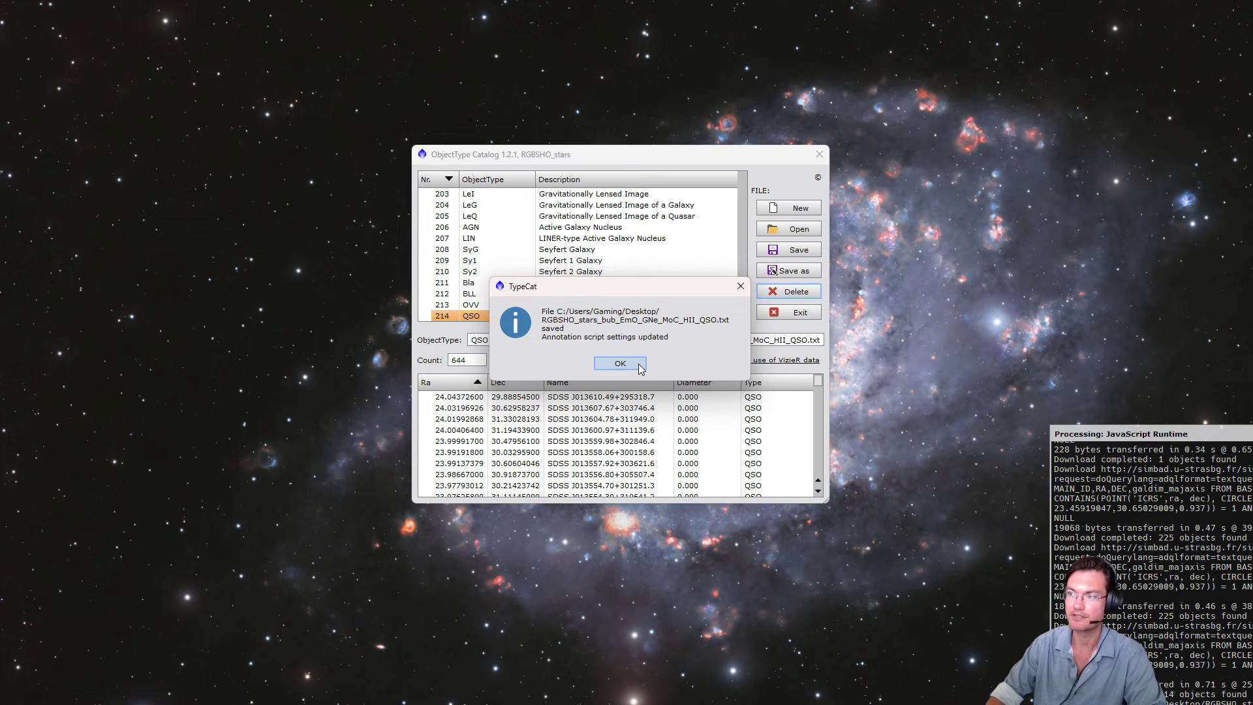
click(638, 367)
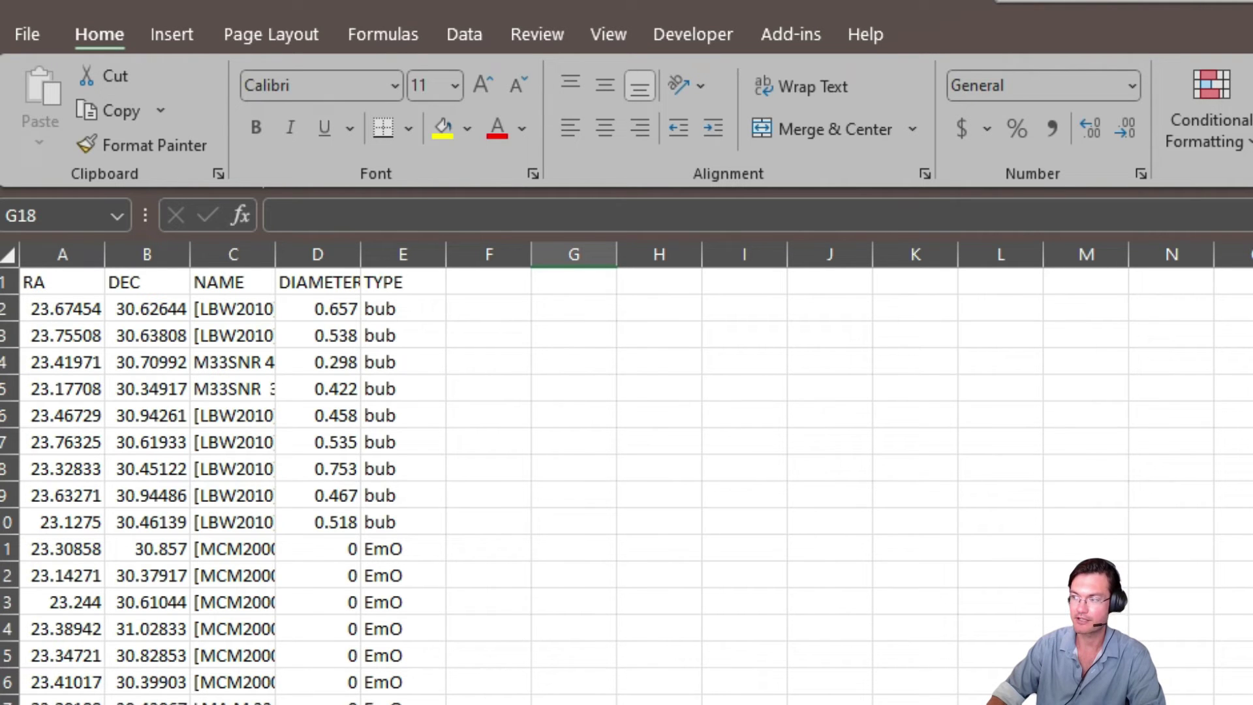
- Turn on AutoFilter for the catalog table and filter the TYPE column to HII only
scroll(627, 486, down, 20)
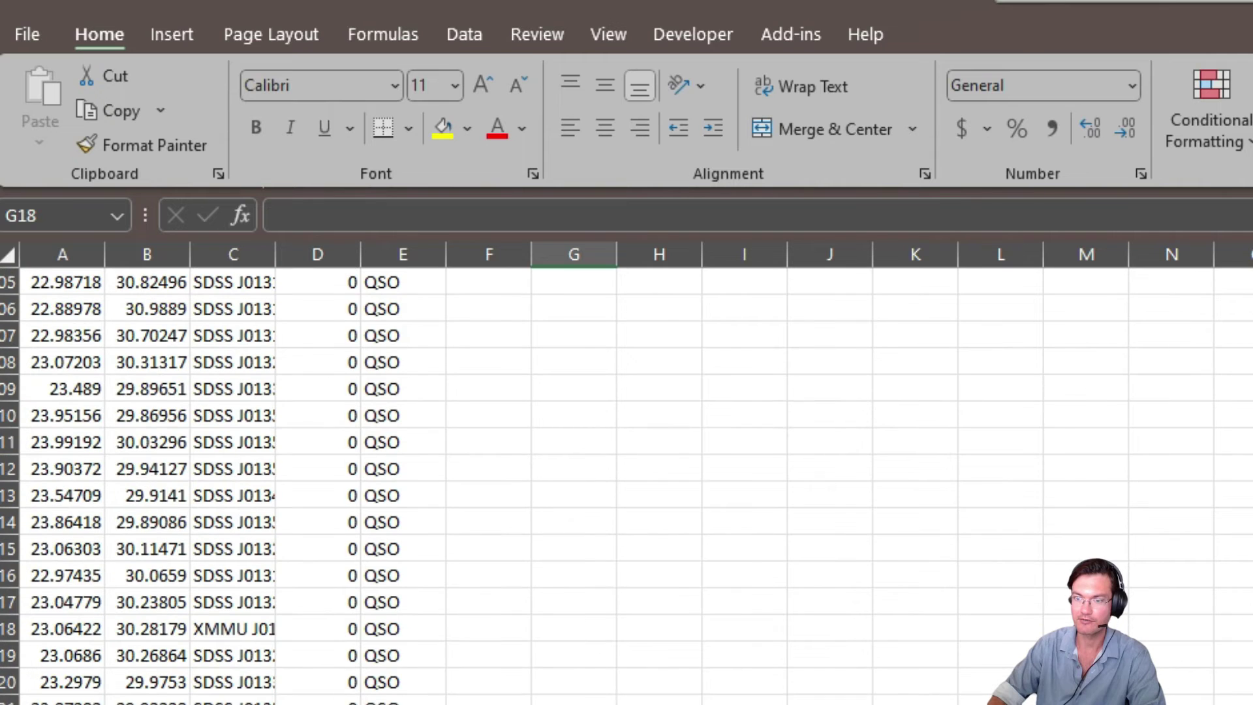
scroll(627, 486, up, 20)
click(212, 601)
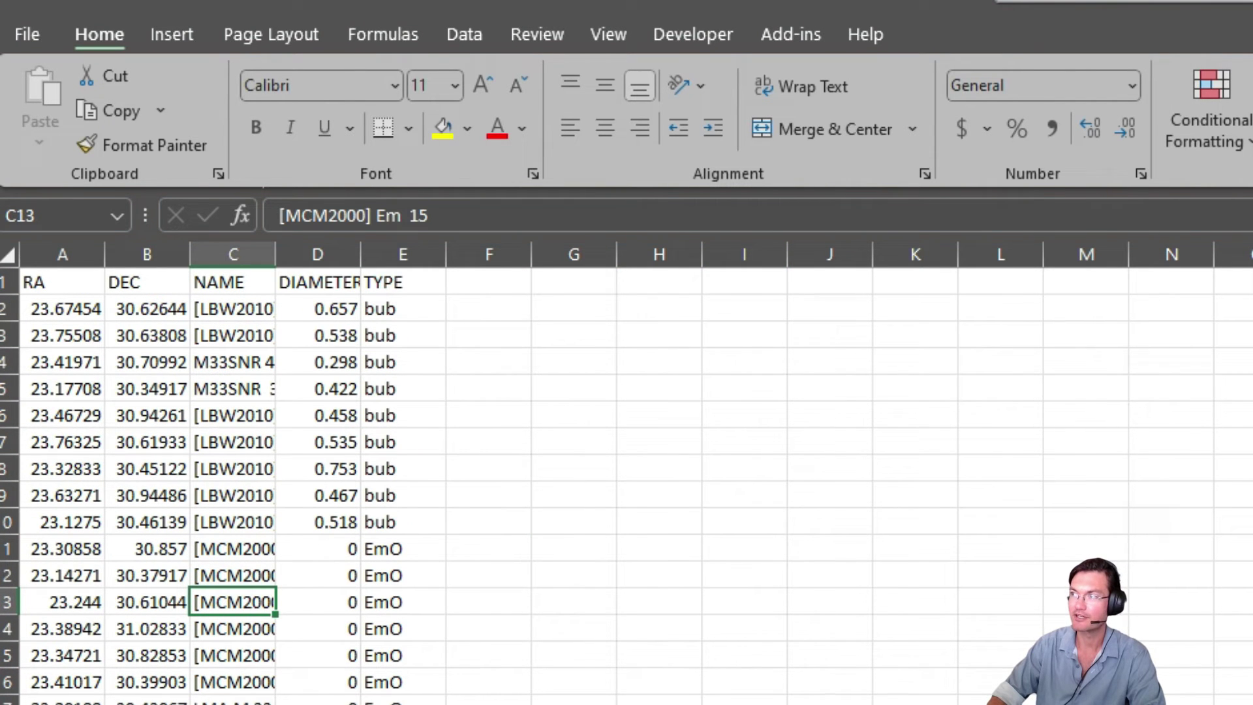
key(ctrl+shift+l)
click(433, 282)
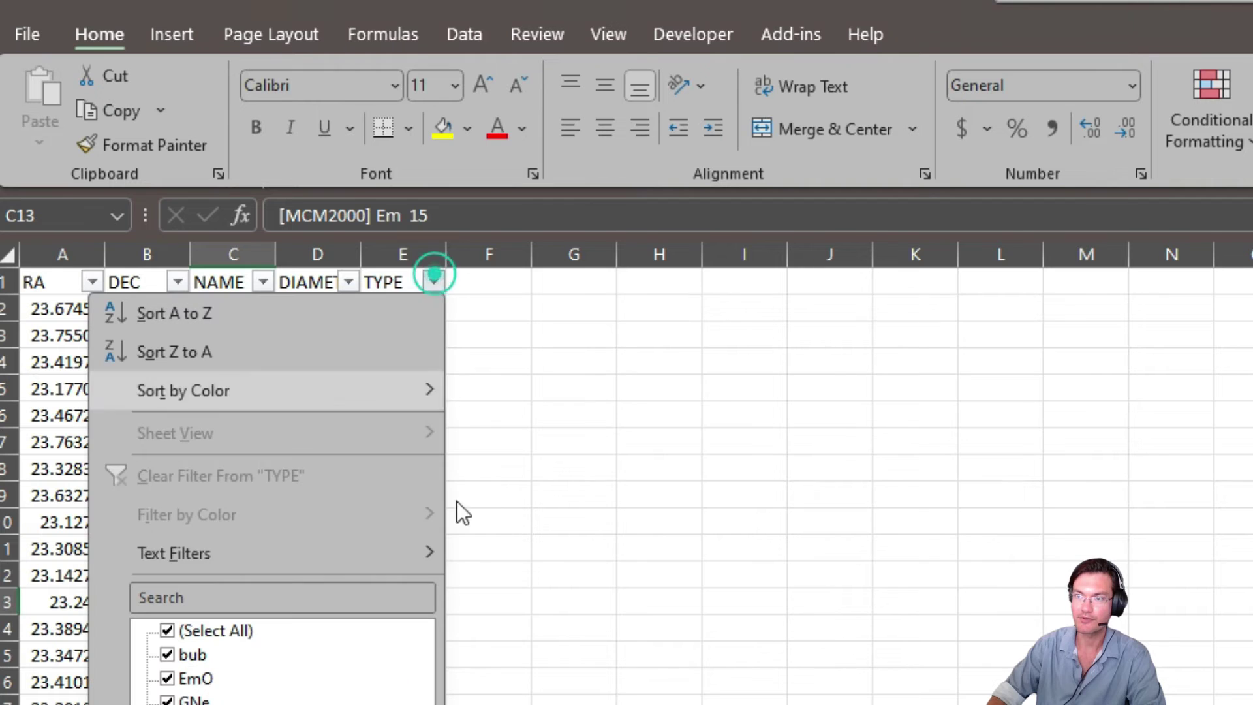
click(171, 630)
click(167, 700)
key(Return)
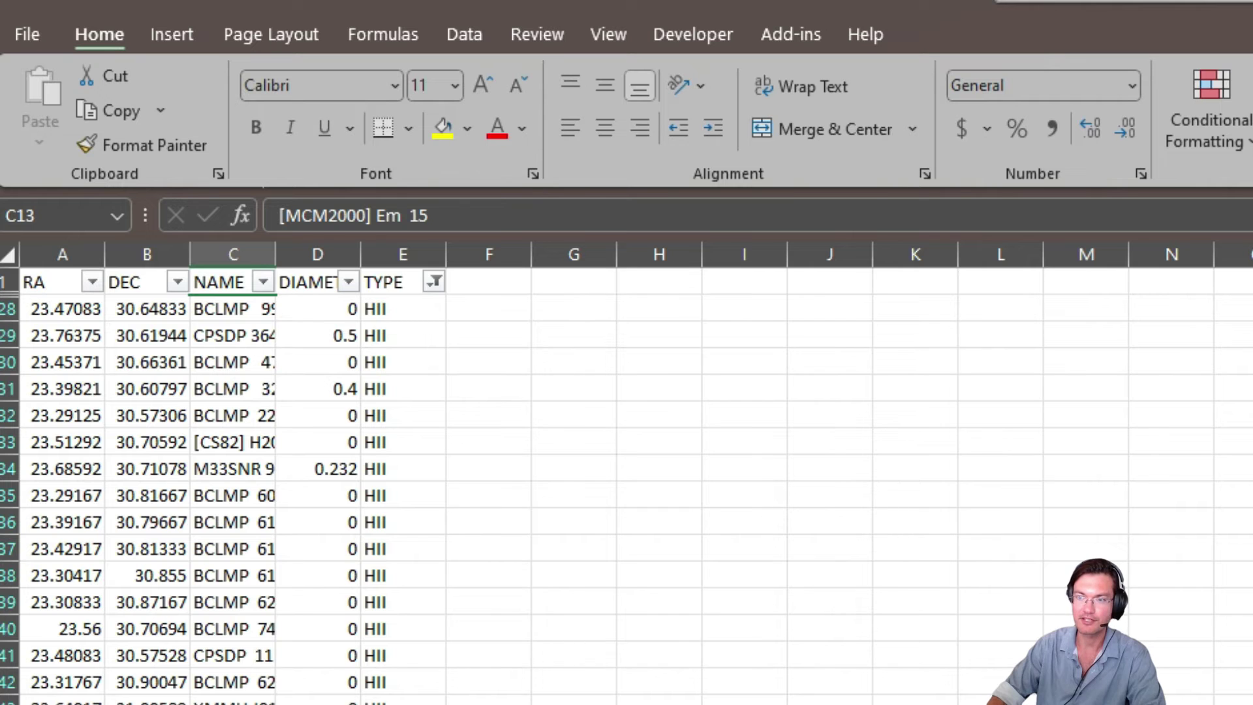
- Narrow the HII rows to those with a DIAMETER of 0
click(349, 282)
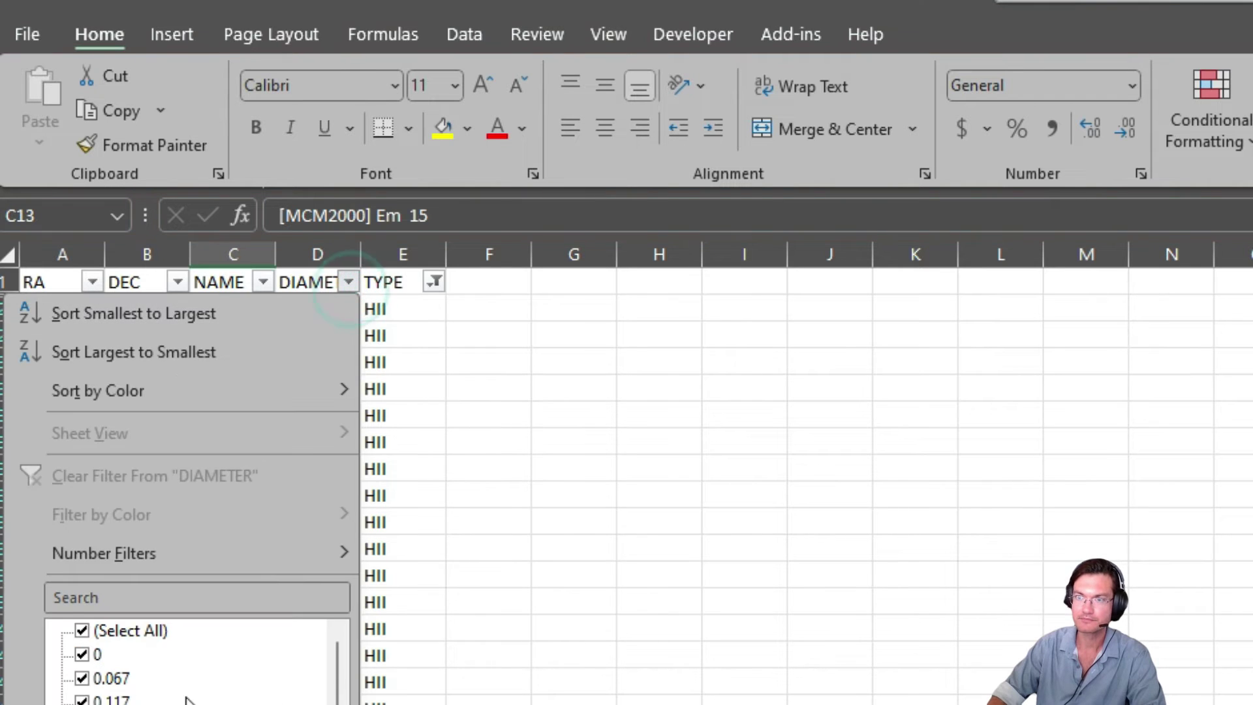
click(82, 630)
click(84, 653)
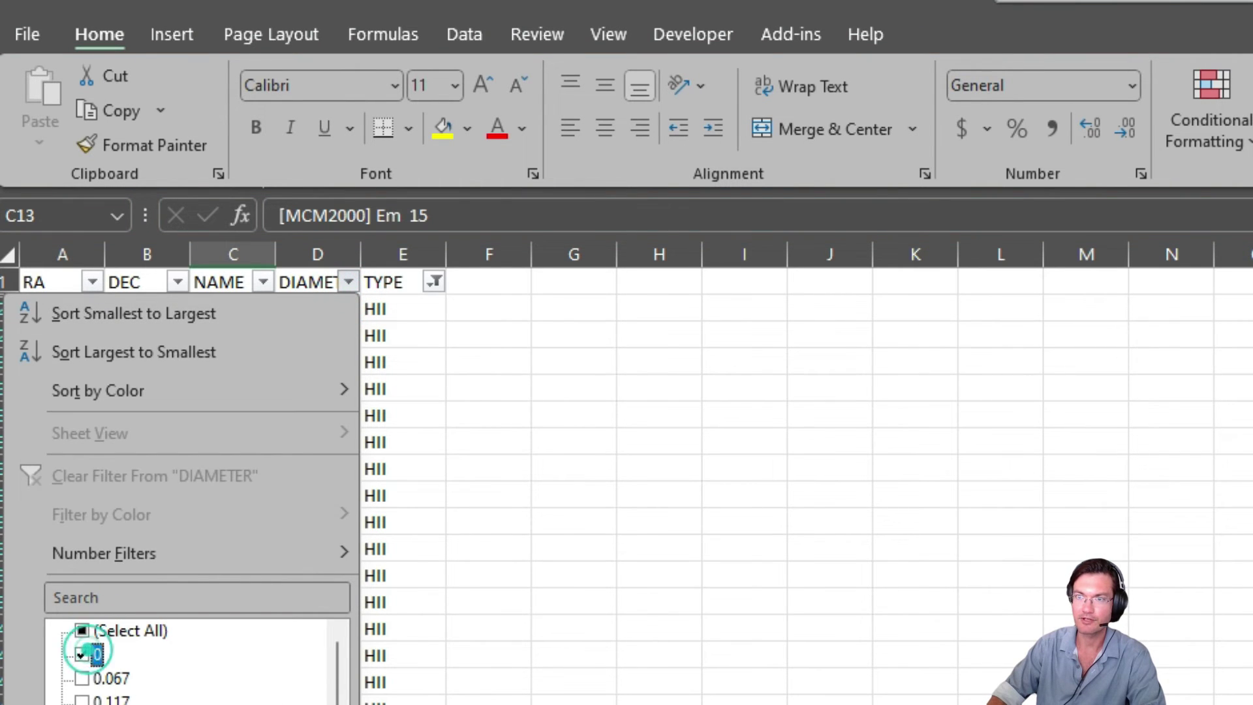
click(254, 701)
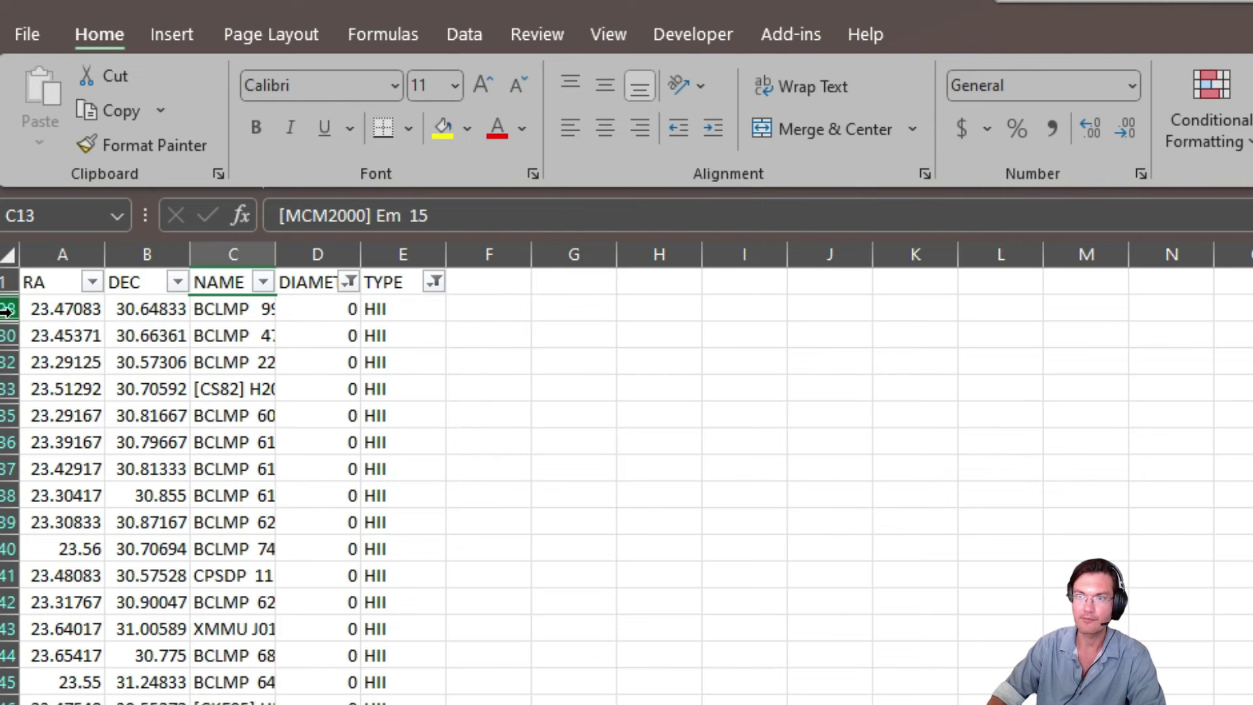
- Delete the filtered zero-diameter HII rows and clear all filters to show remaining rows
drag(6, 310, 5, 703)
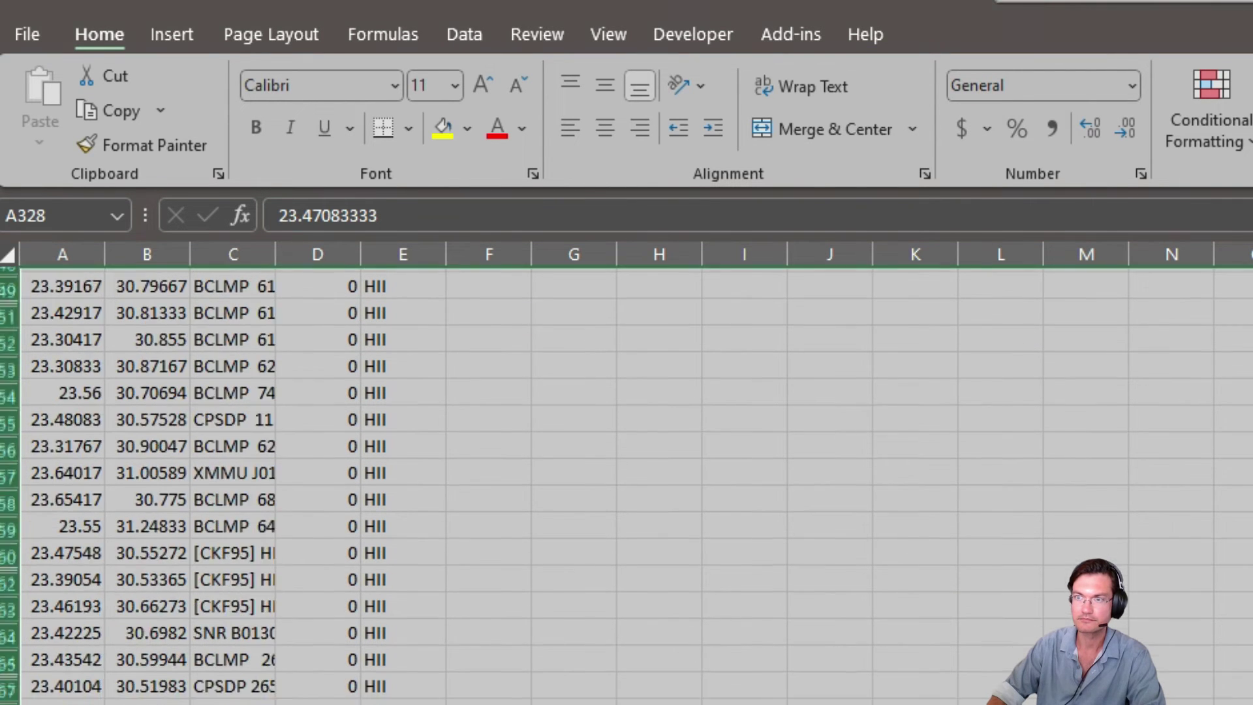
key(ctrl+minus)
click(231, 387)
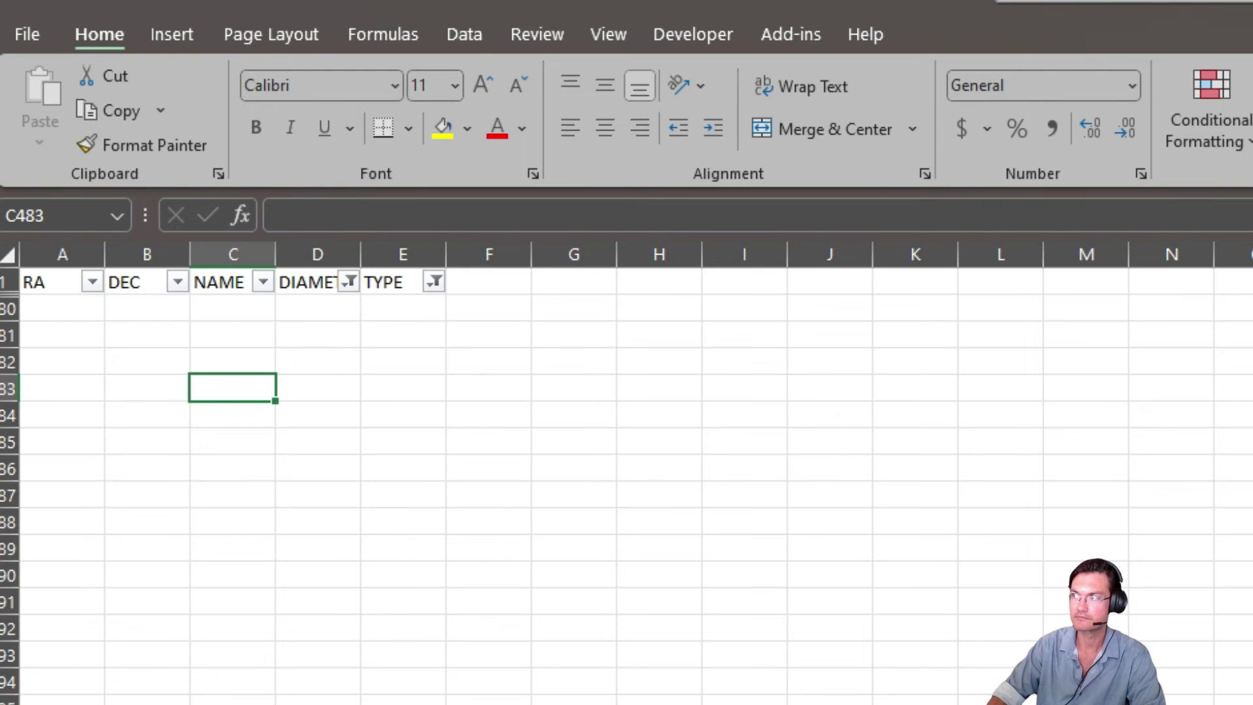
key(alt+a)
key(c)
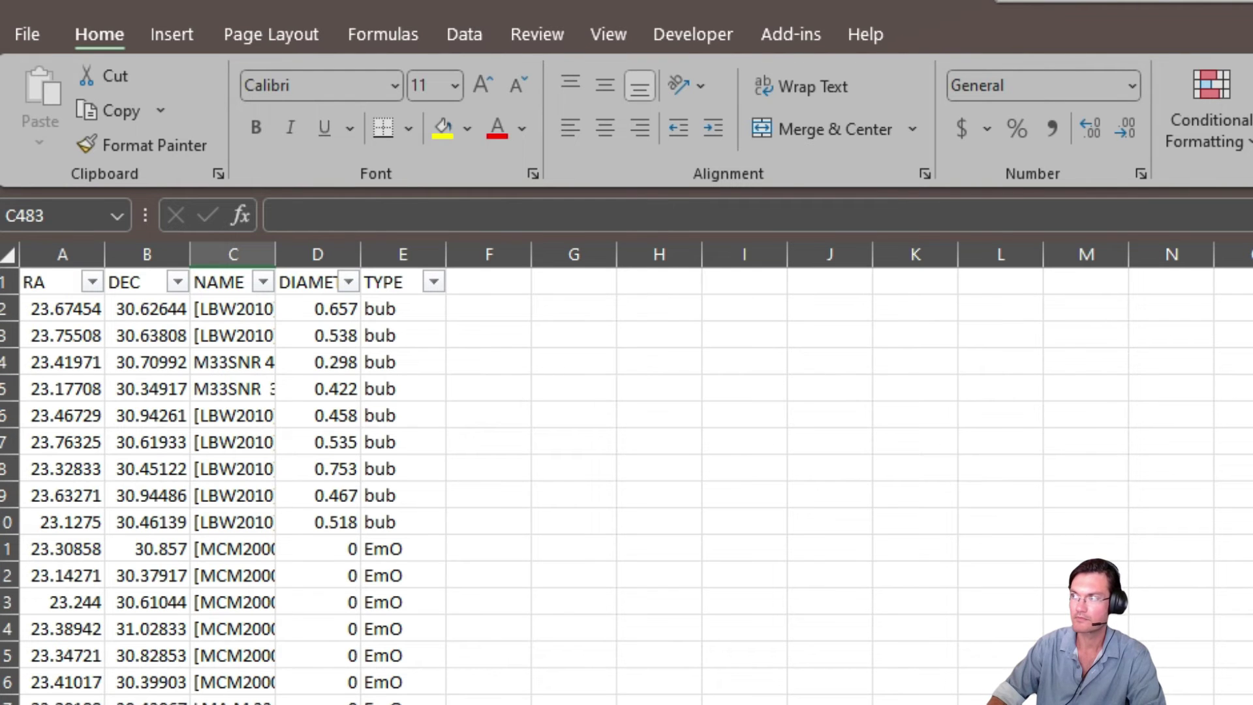
scroll(626, 486, down, 20)
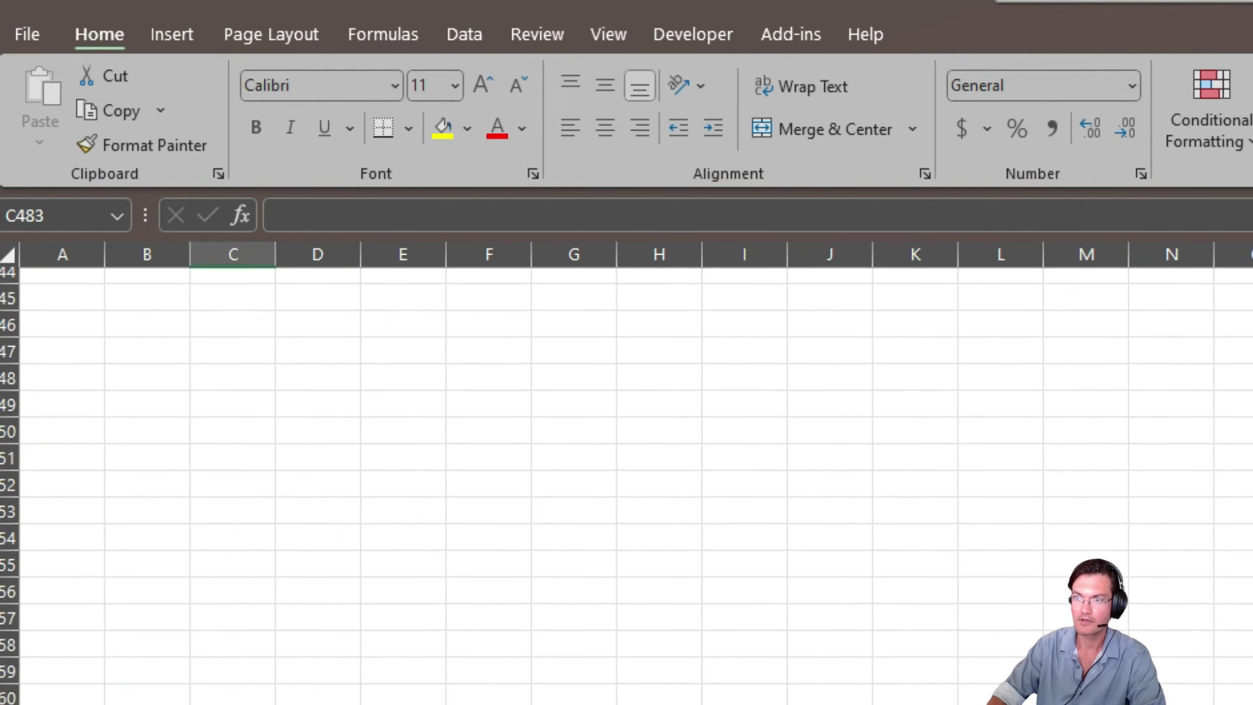
scroll(626, 486, up, 20)
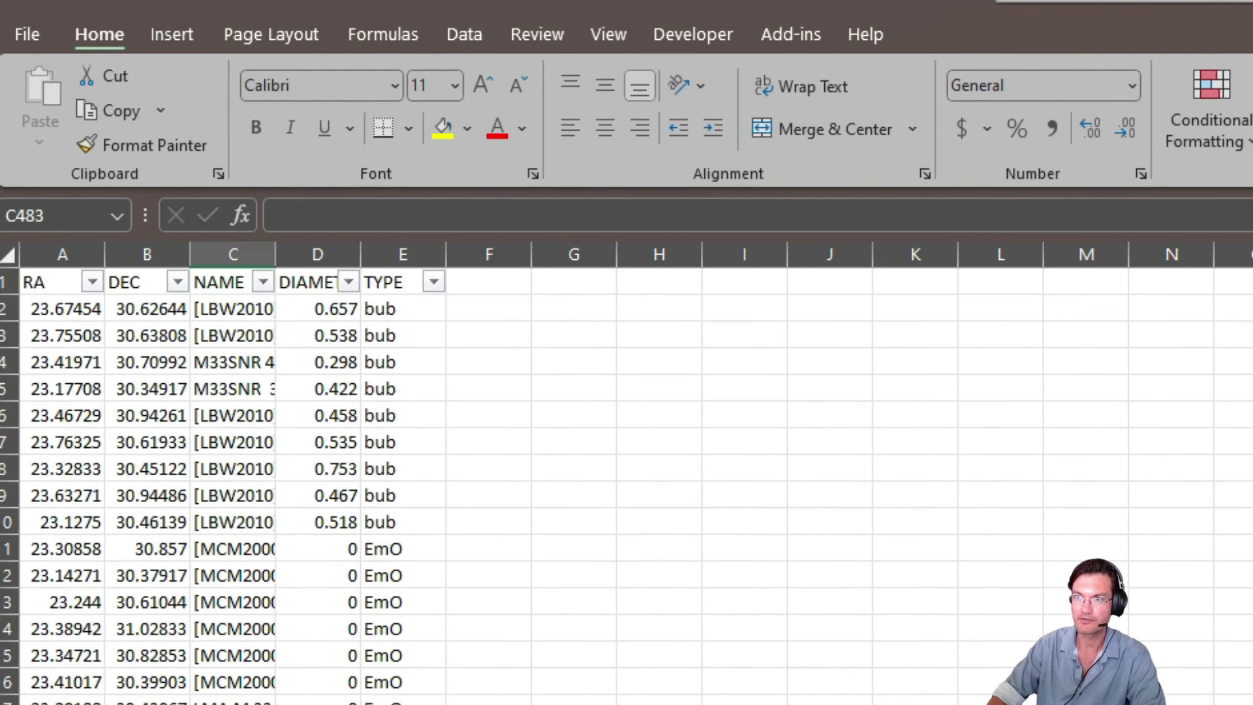
scroll(626, 485, down, 20)
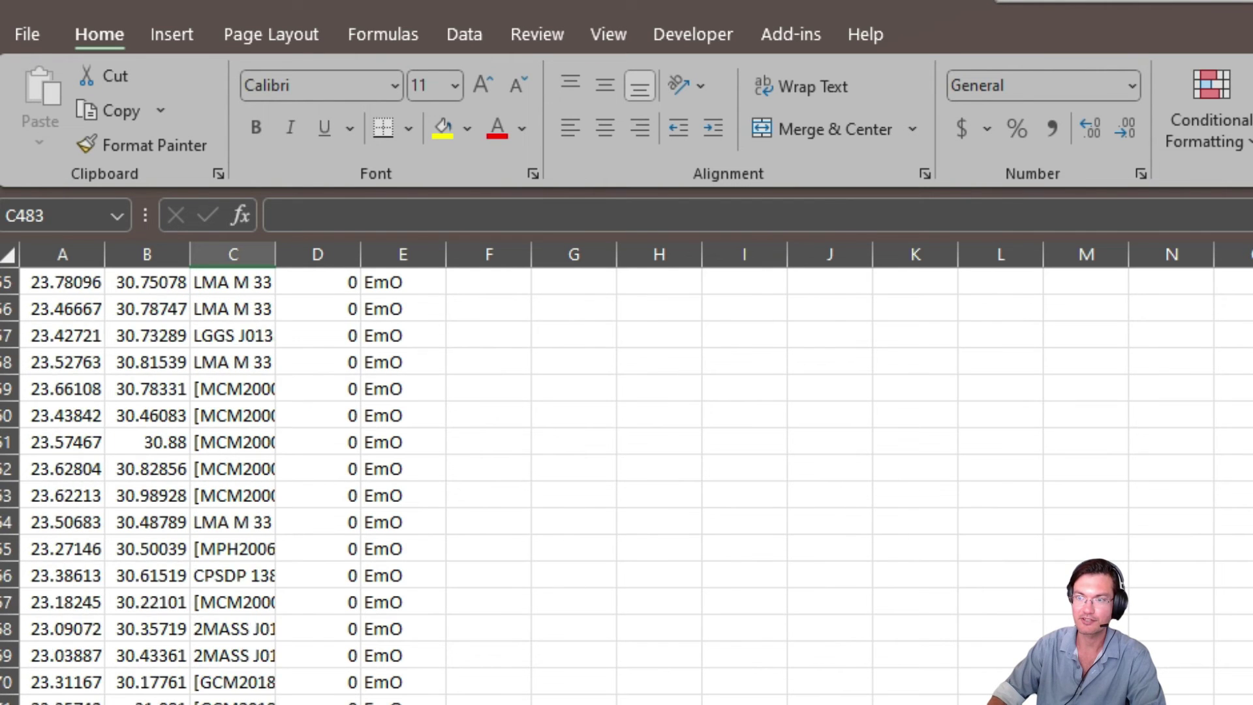
scroll(626, 485, down, 20)
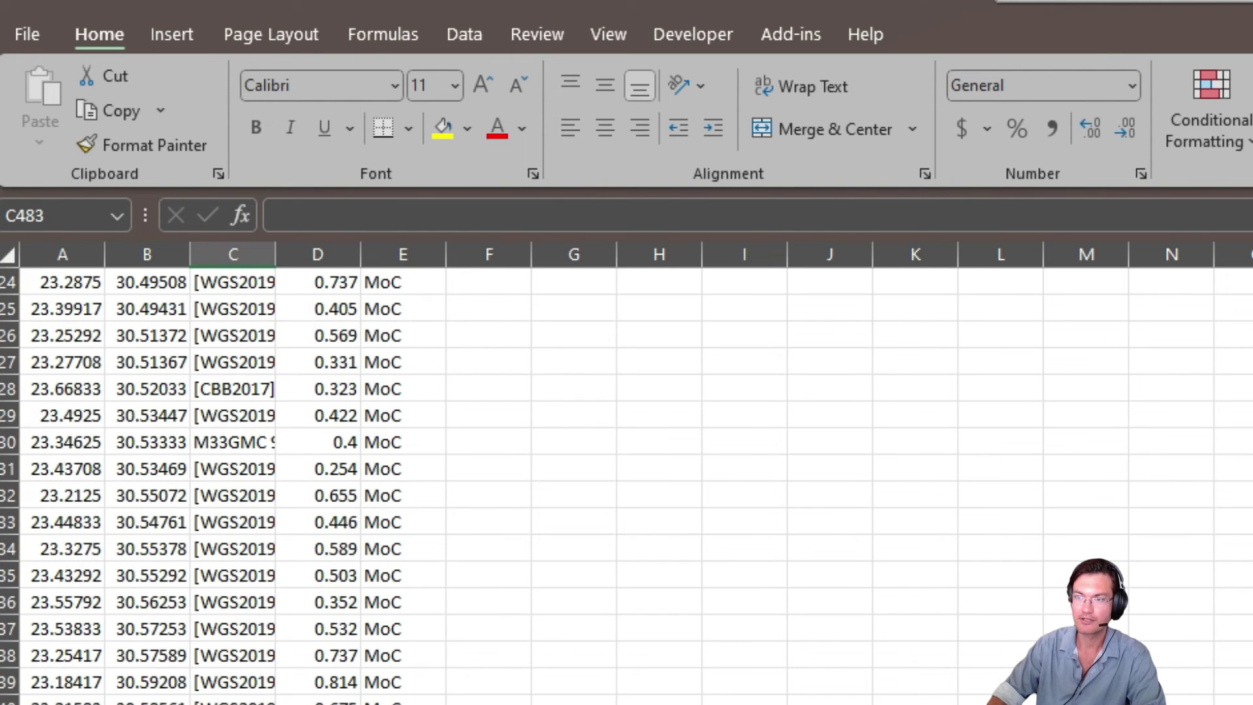
scroll(626, 485, down, 20)
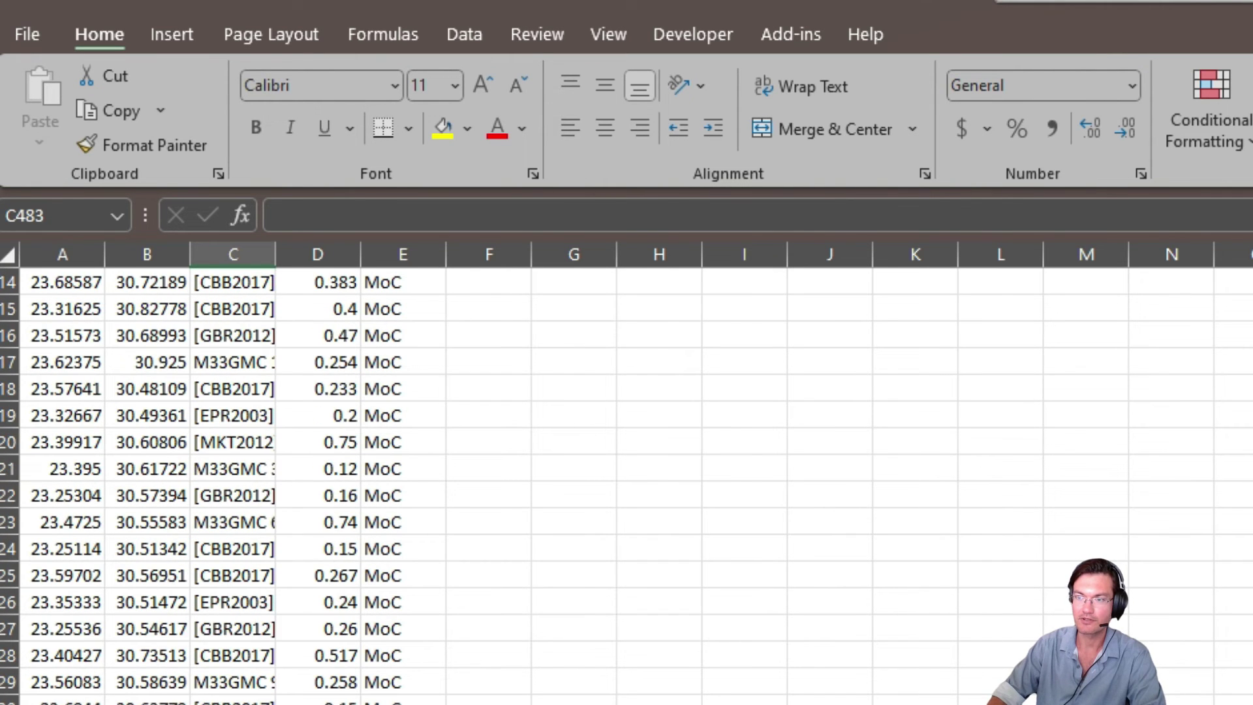
scroll(627, 485, down, 20)
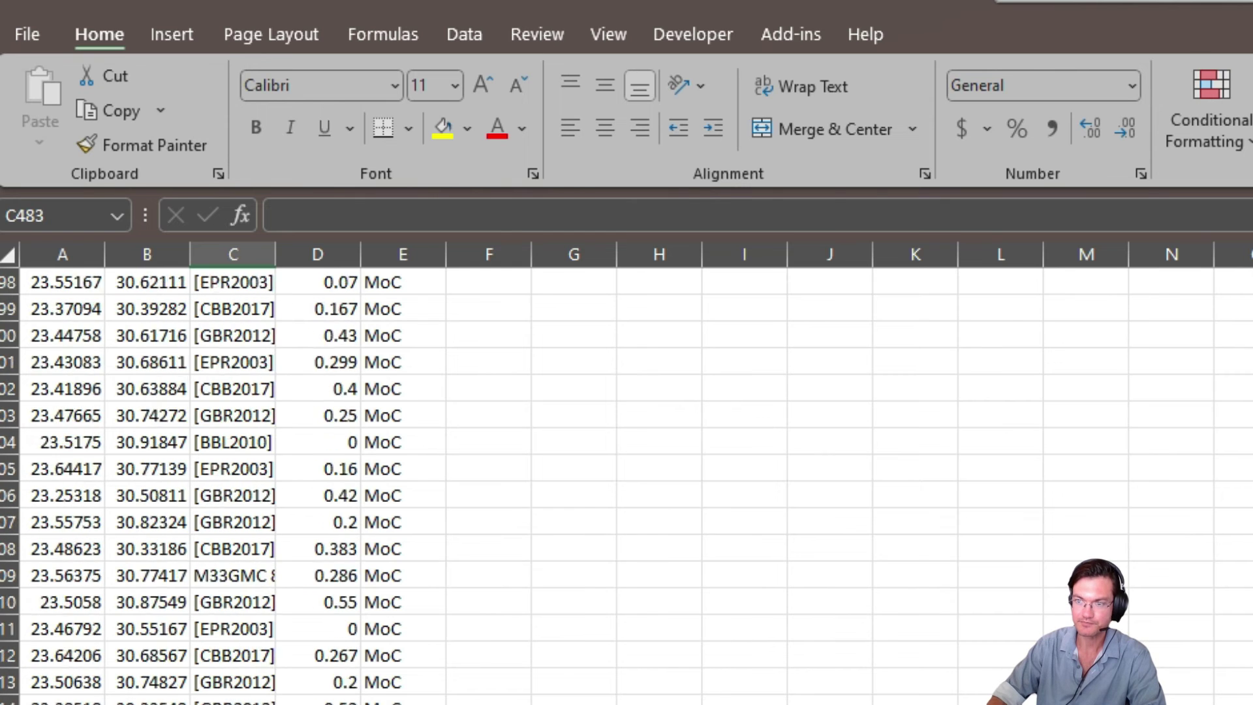
scroll(626, 485, down, 20)
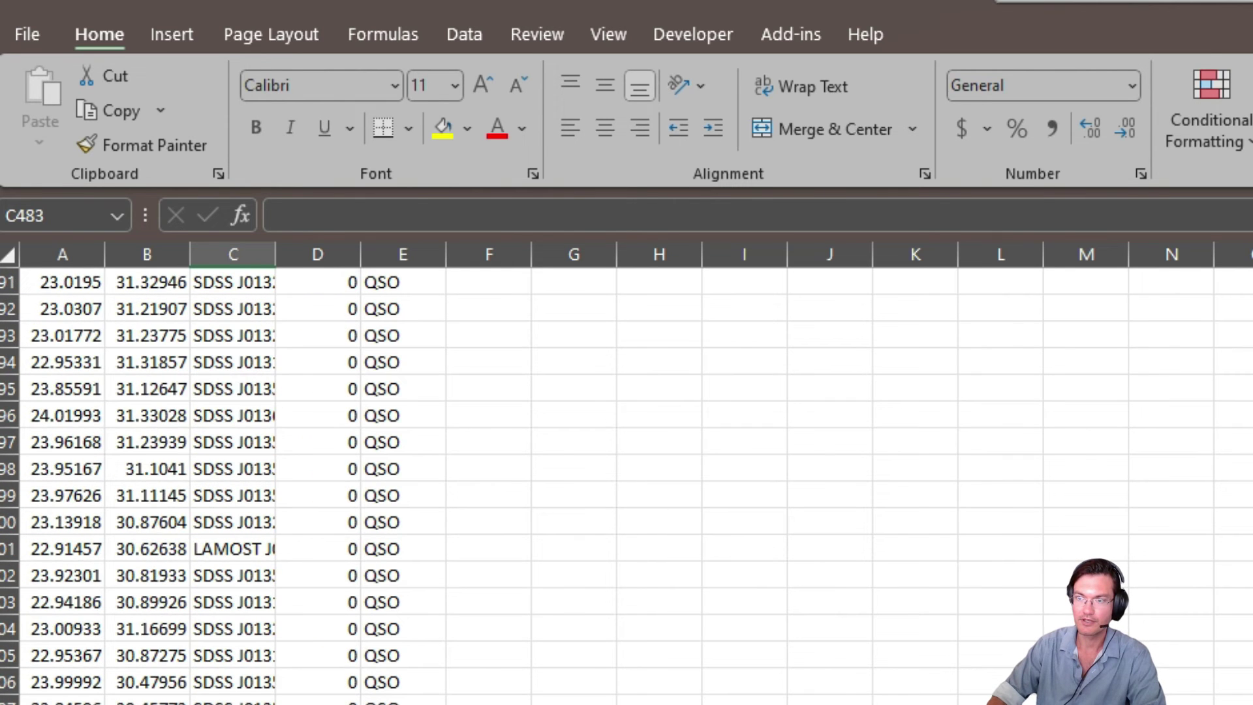
scroll(626, 485, down, 4)
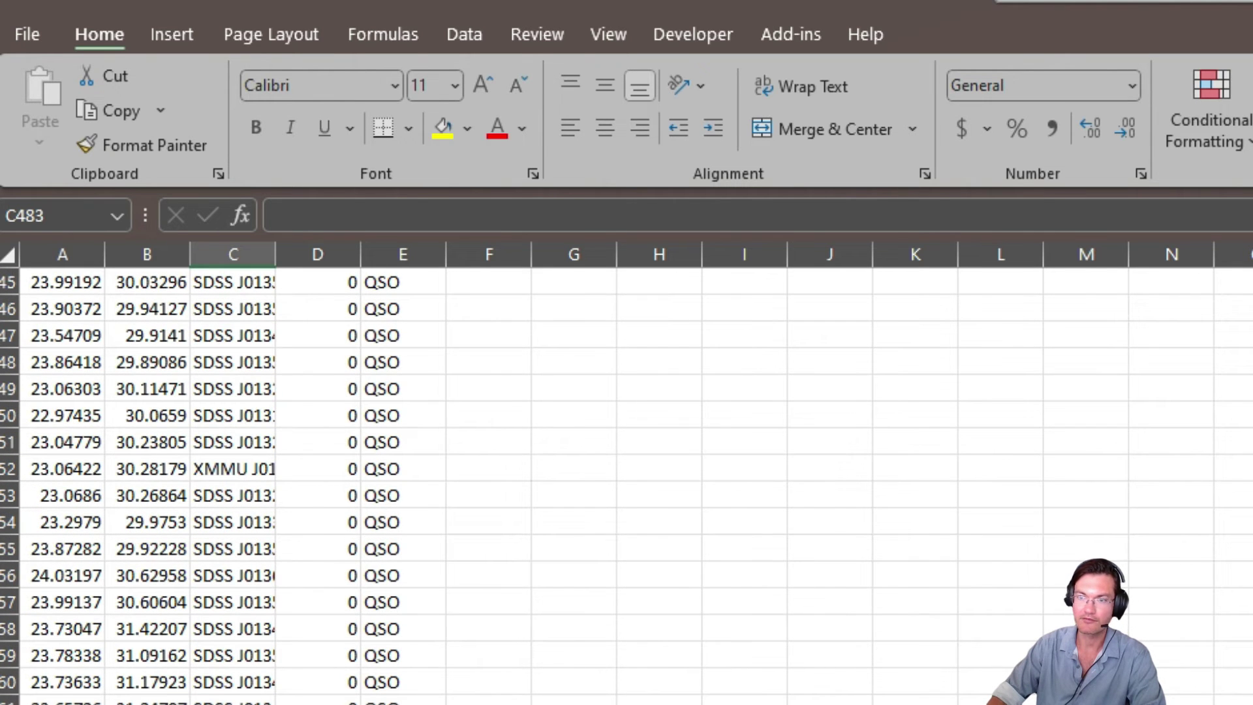
scroll(627, 485, up, 12)
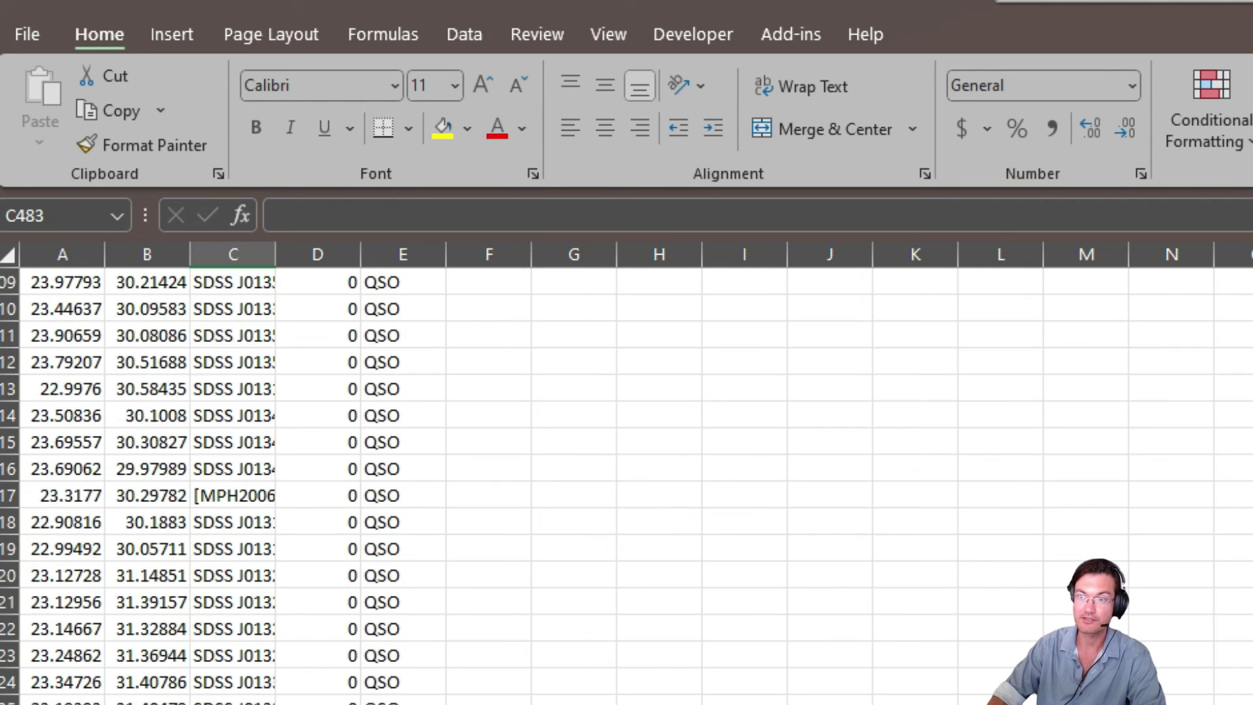
scroll(627, 486, up, 12)
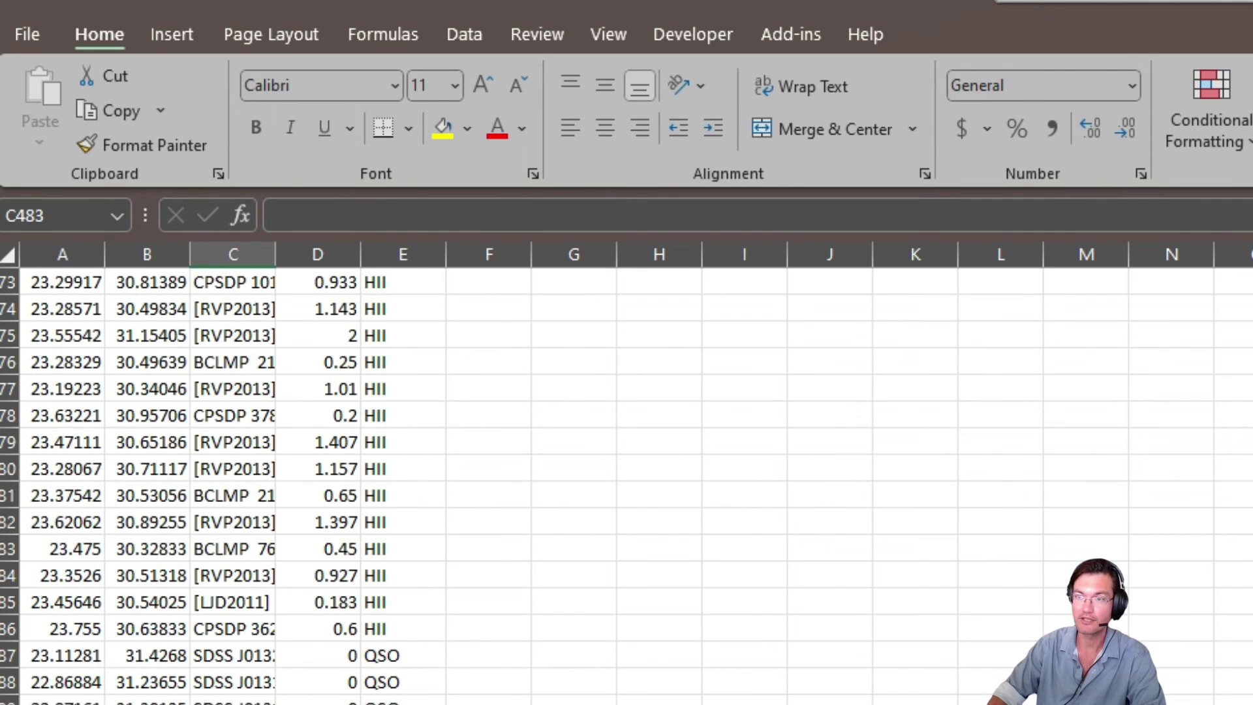
scroll(627, 485, up, 20)
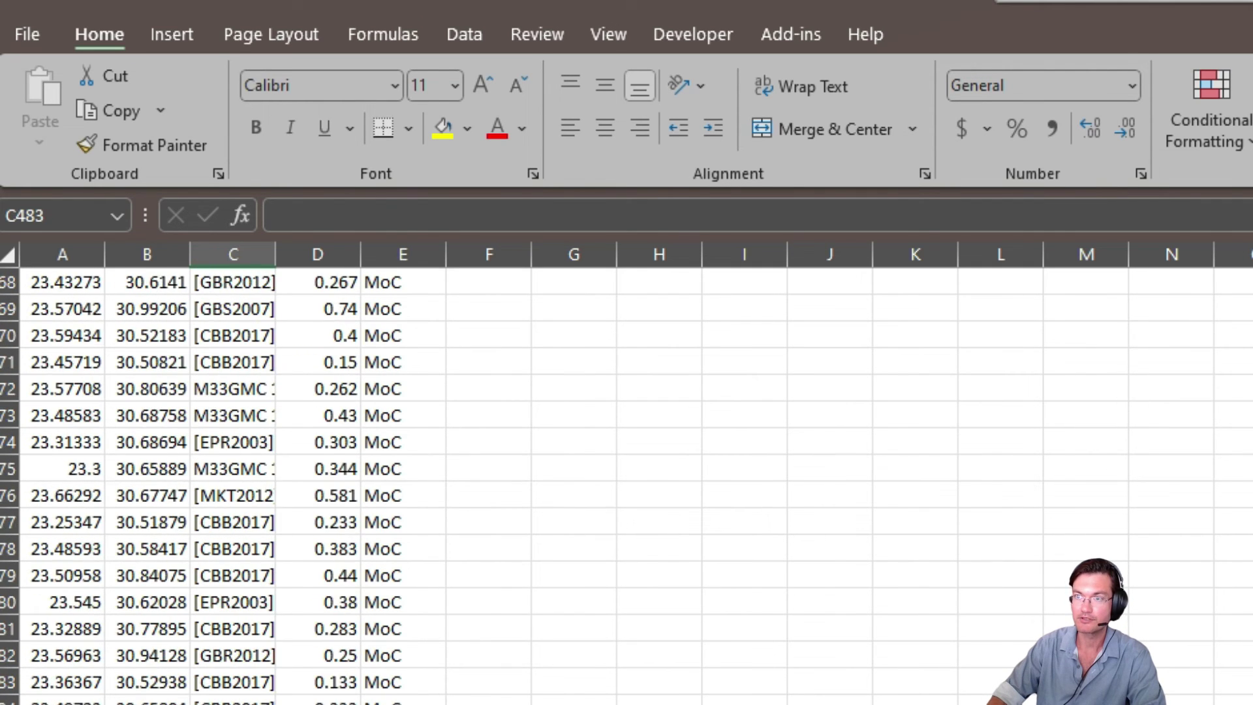
scroll(626, 486, up, 11)
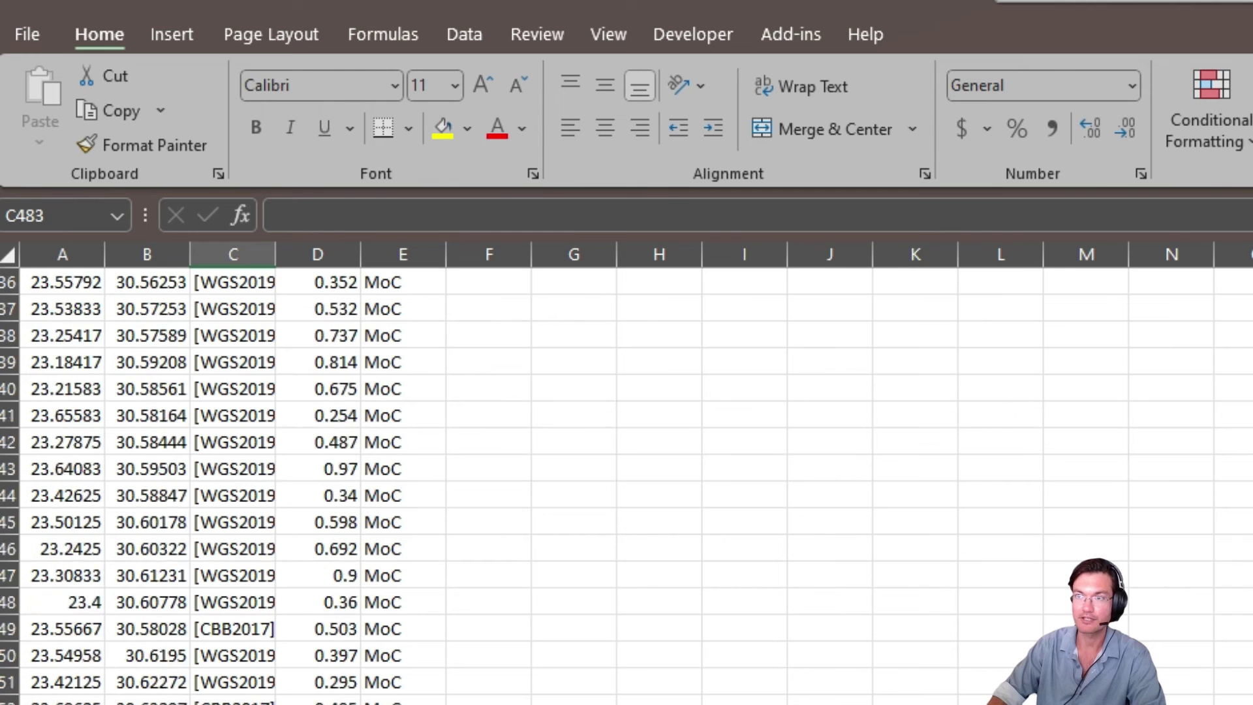
scroll(626, 485, up, 20)
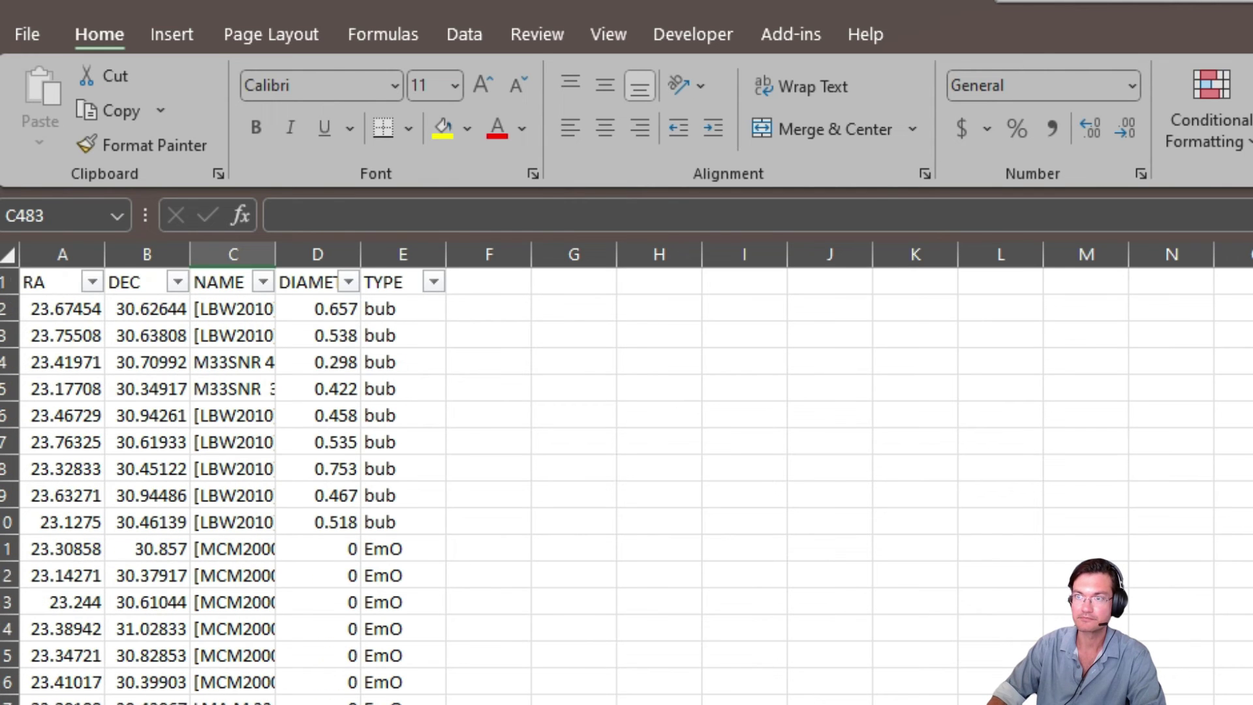
- Relabel the NAME heading in column C as TYPE and column E's heading as NAME
click(228, 290)
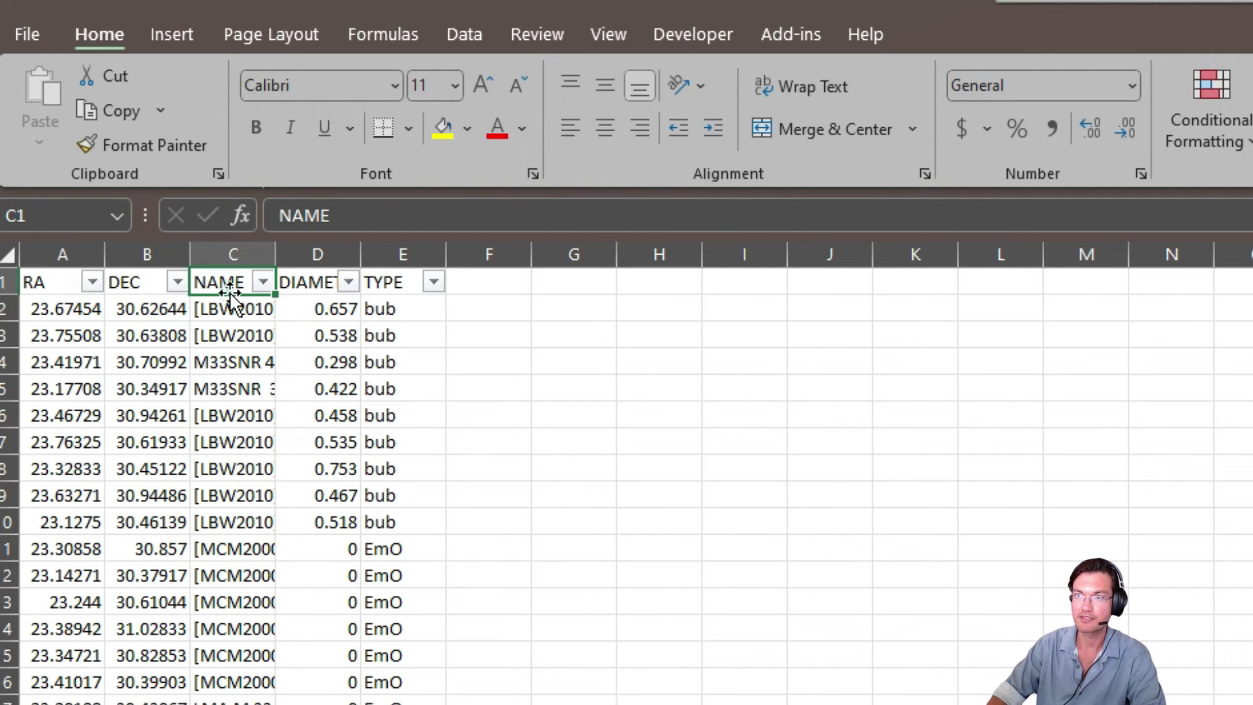
text(TR)
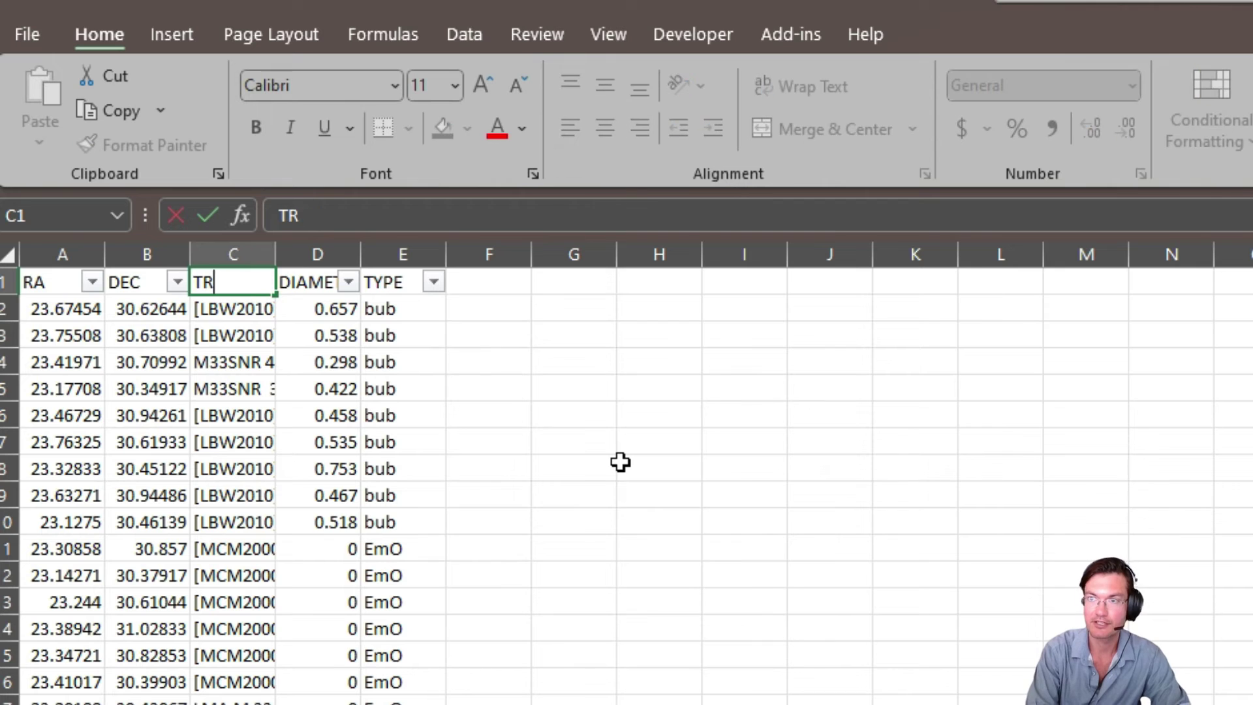
text(YP)
key(BackSpace)
key(BackSpace)
key(BackSpace)
text(YPE)
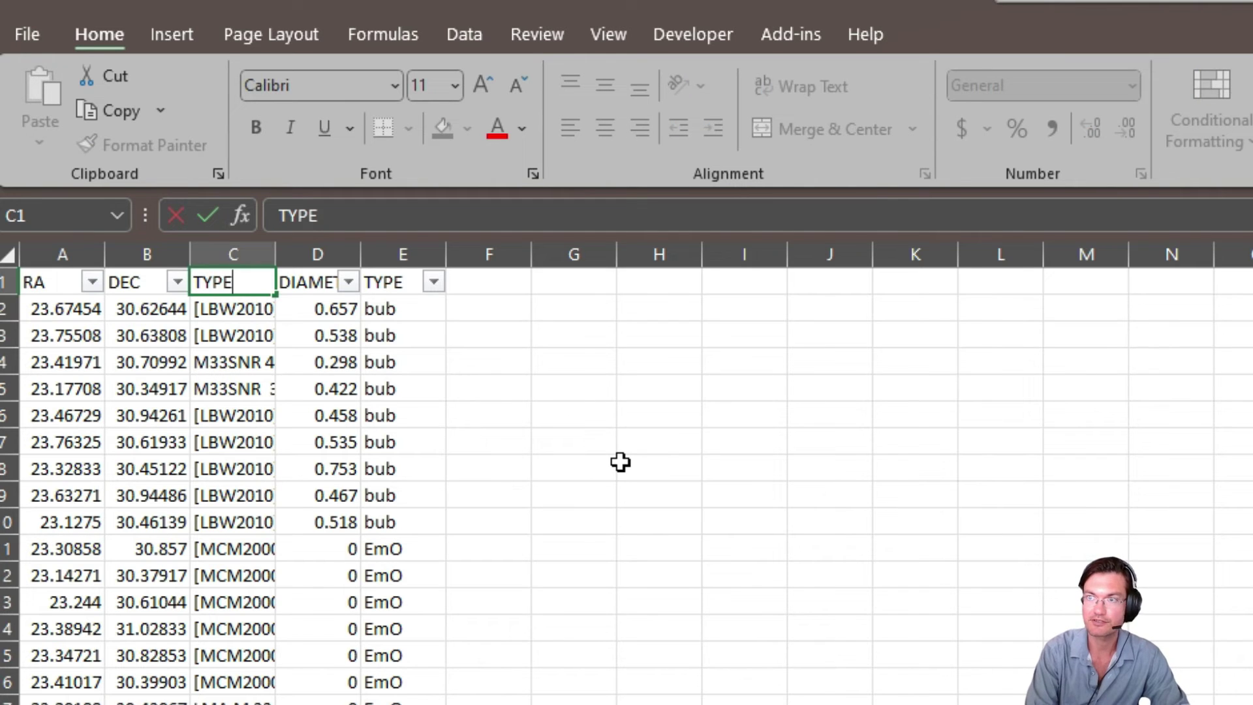
key(Tab)
key(Tab)
text(NAMWE)
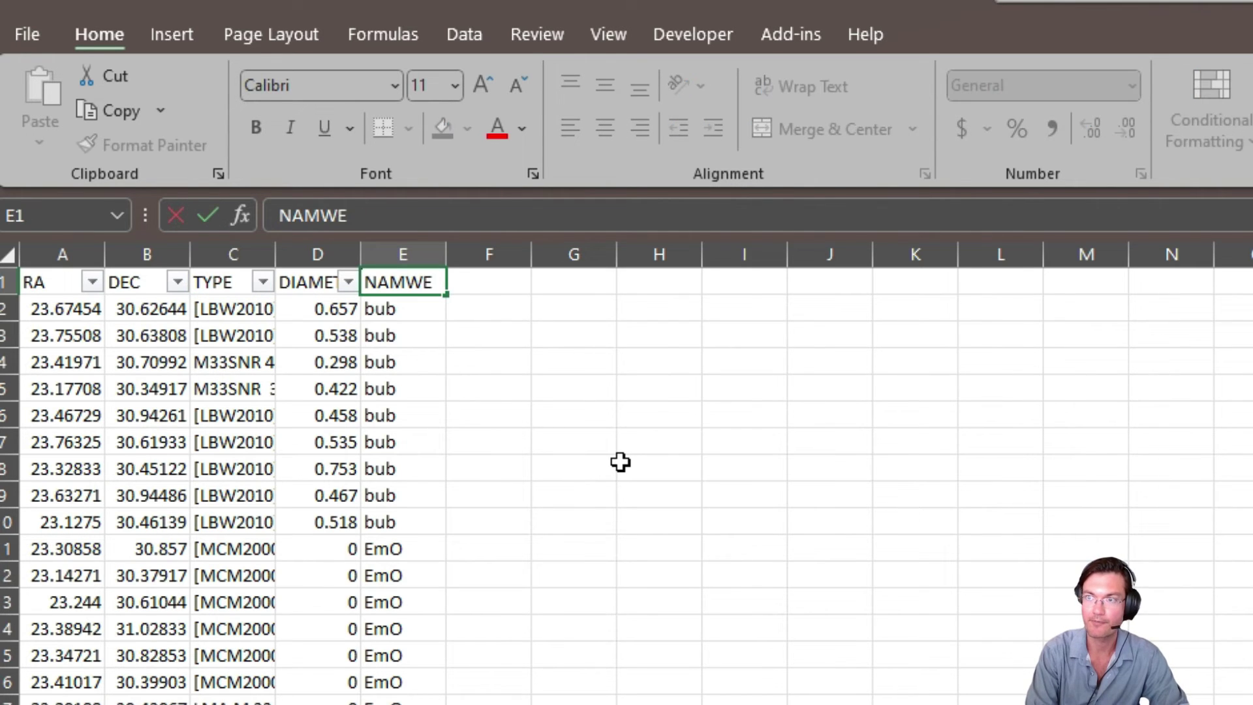
key(BackSpace)
key(BackSpace)
text(W)
key(BackSpace)
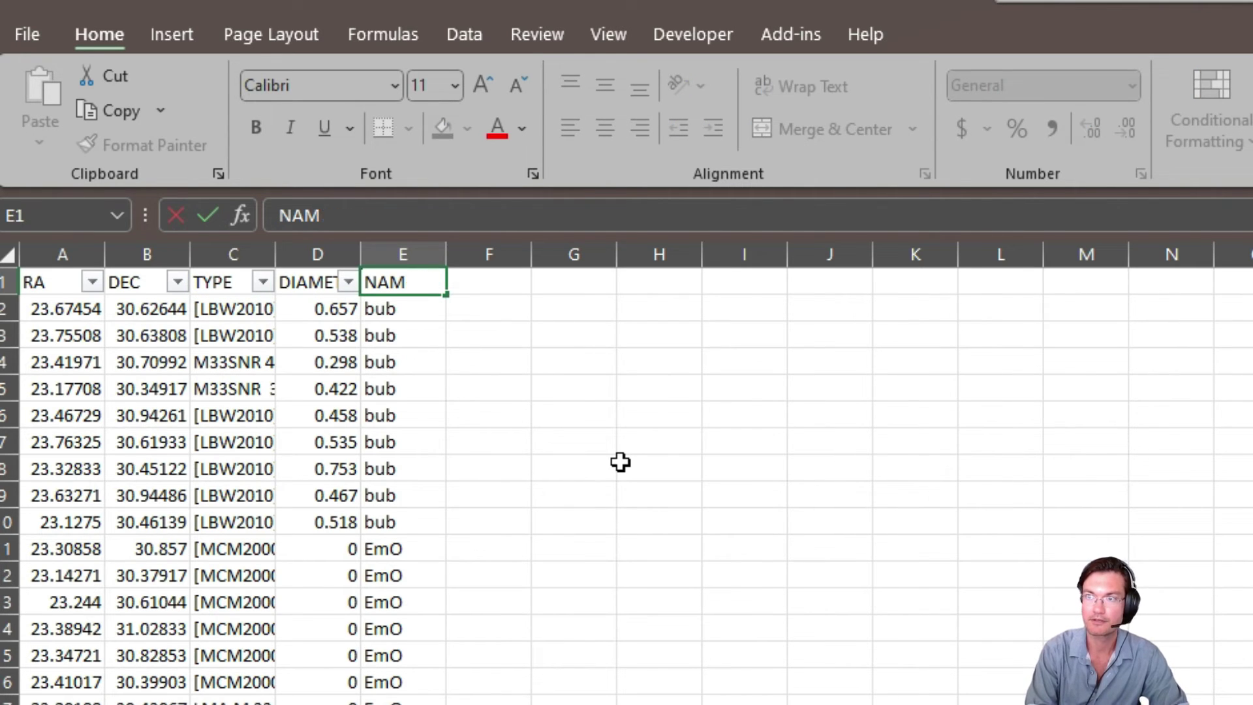
text(E)
key(Return)
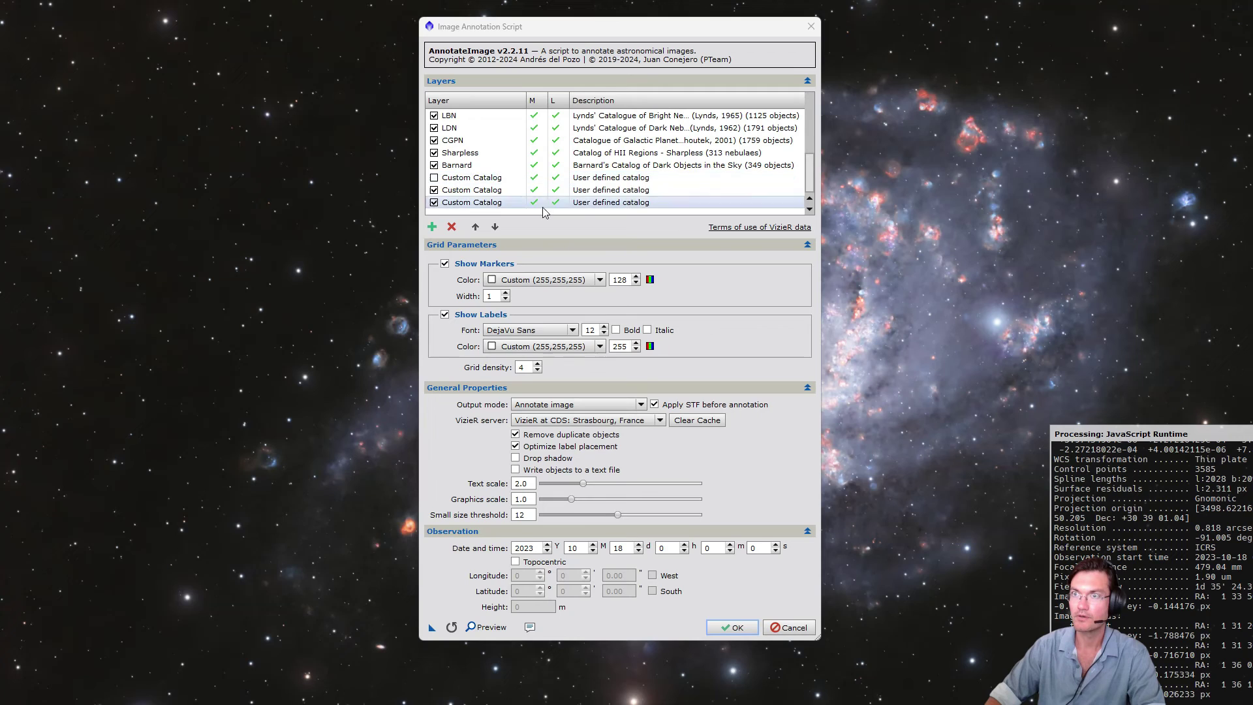
- Uncheck the second Custom Catalog layer so only one catalog annotates the image
click(434, 189)
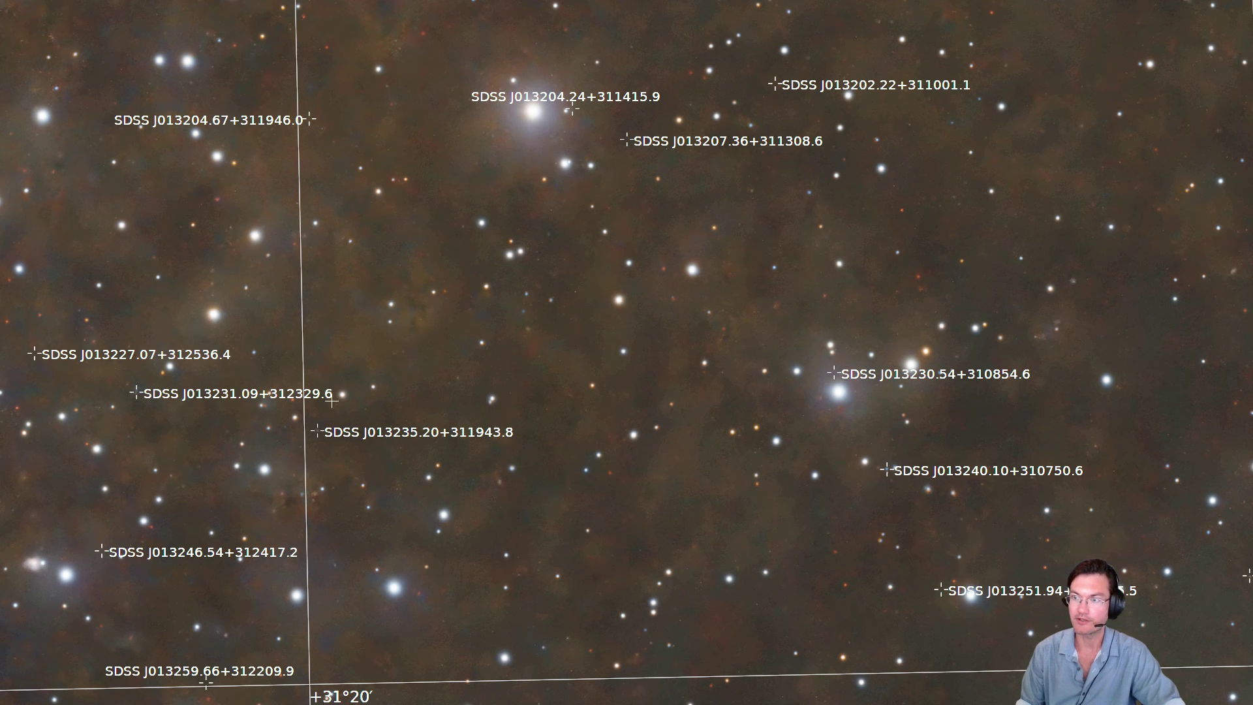
- Zoom in on the annotated image and open the SIMBAD page for SDSS J013235.20+311943.8
key(ctrl+F12)
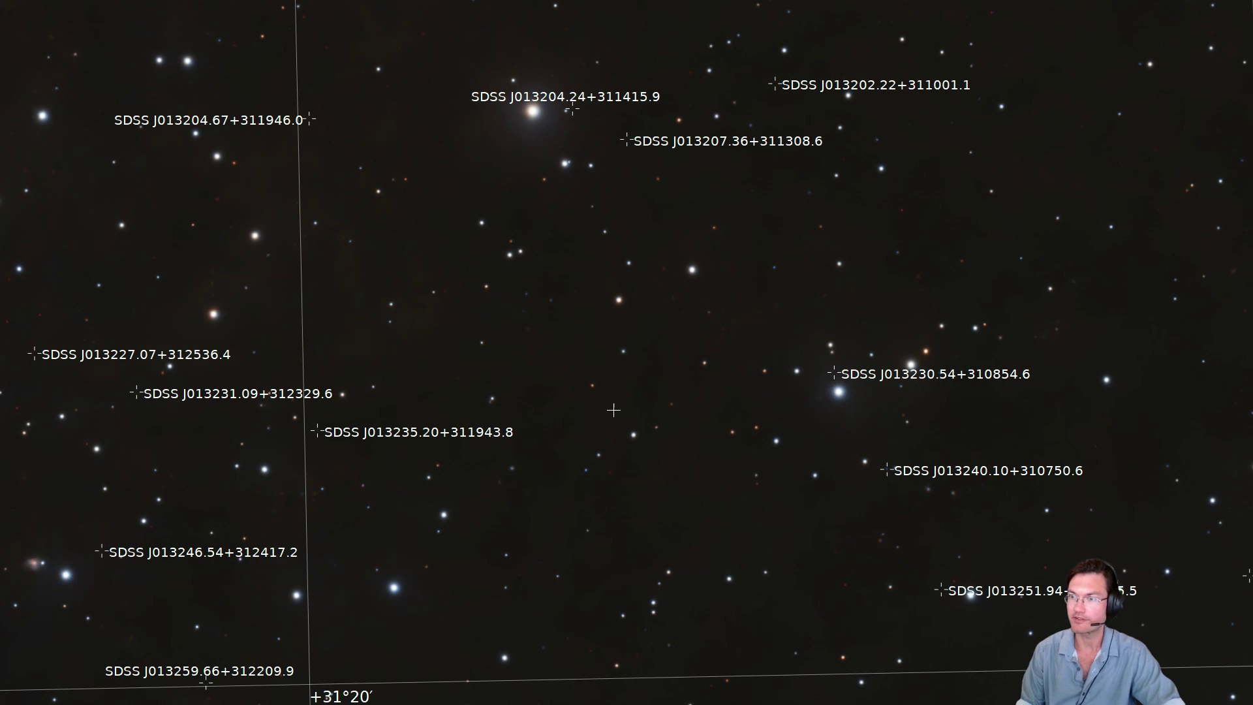
key(ctrl+F12)
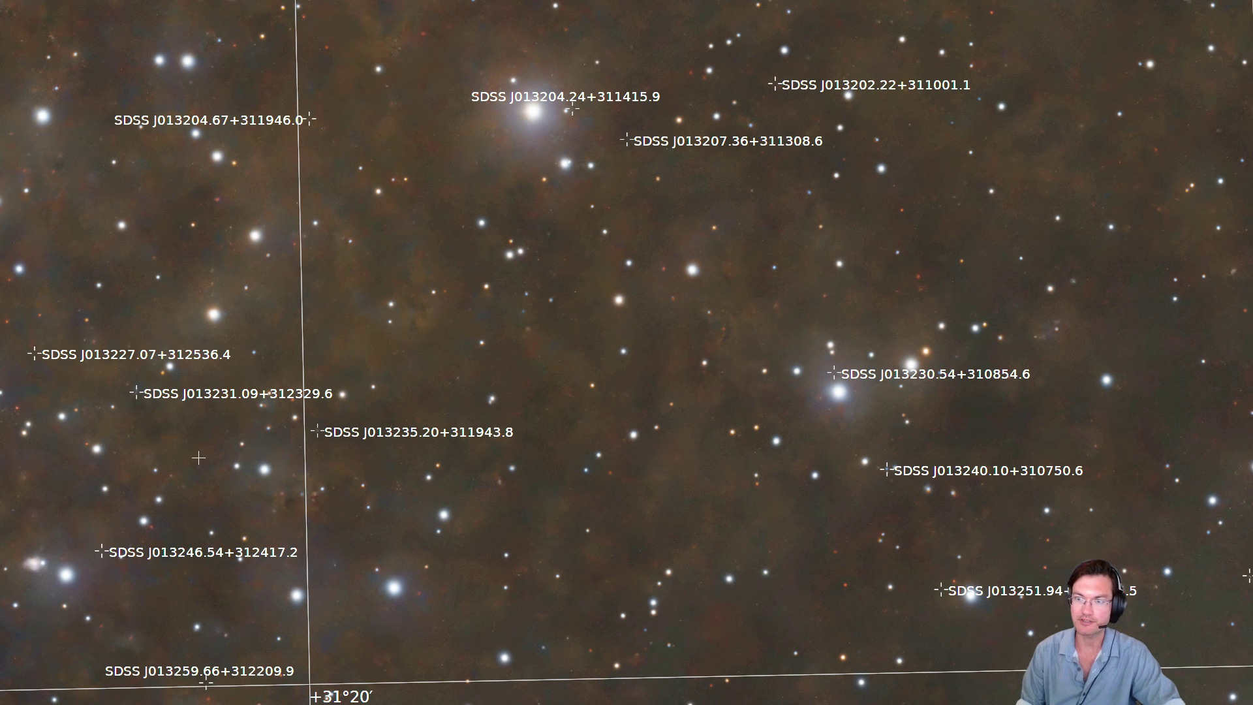
scroll(274, 440, up, 2)
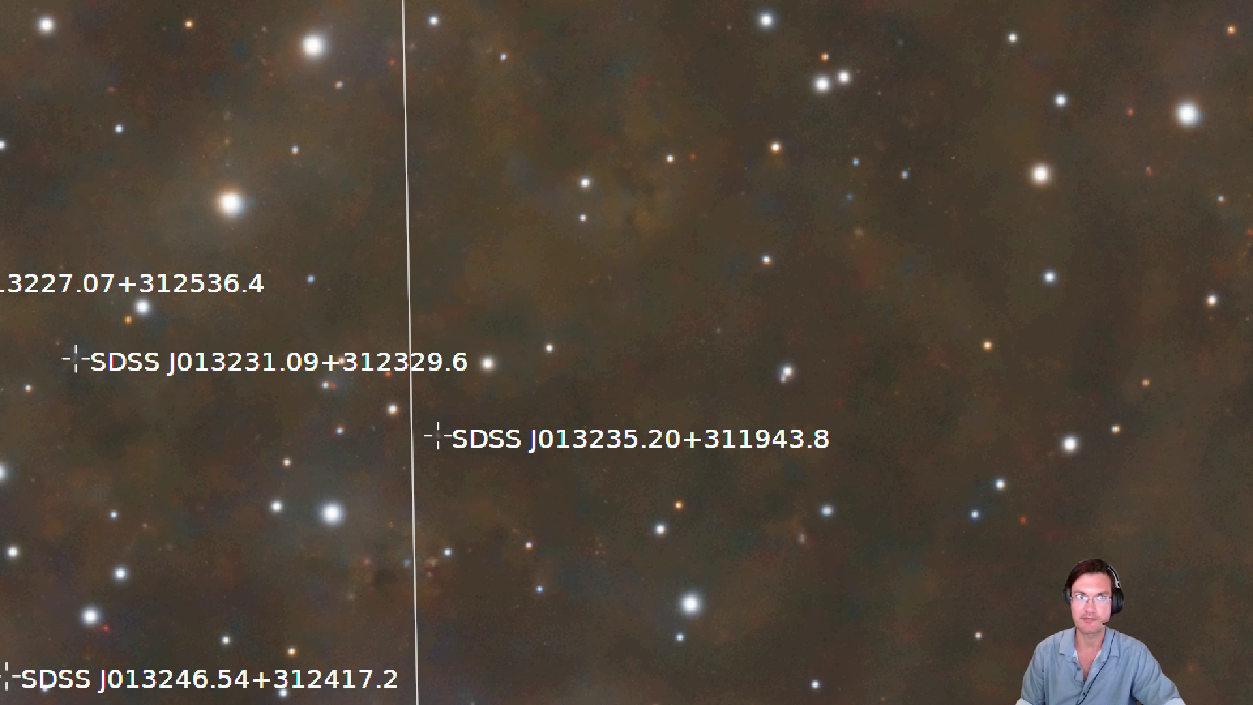
click(247, 228)
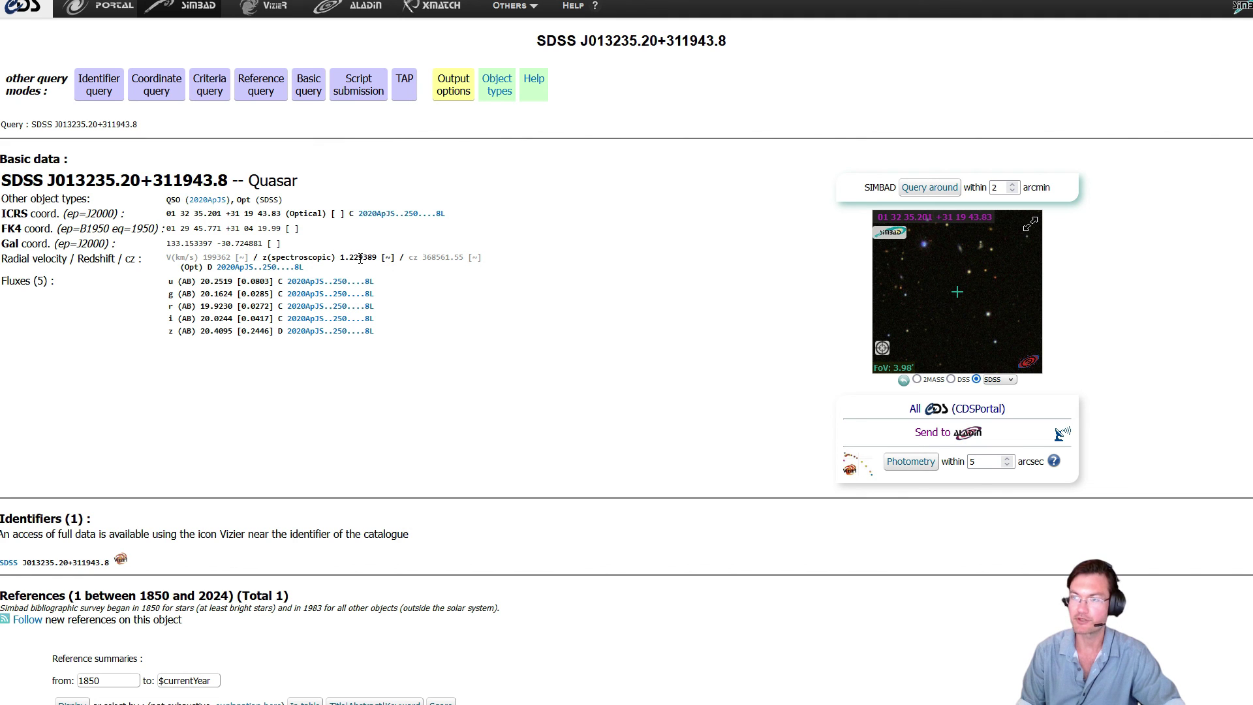
- Calculate flat-universe distances for z = 1.23 and highlight 12.677 Gly and 8.646 Gyr
key(ctrl+Tab)
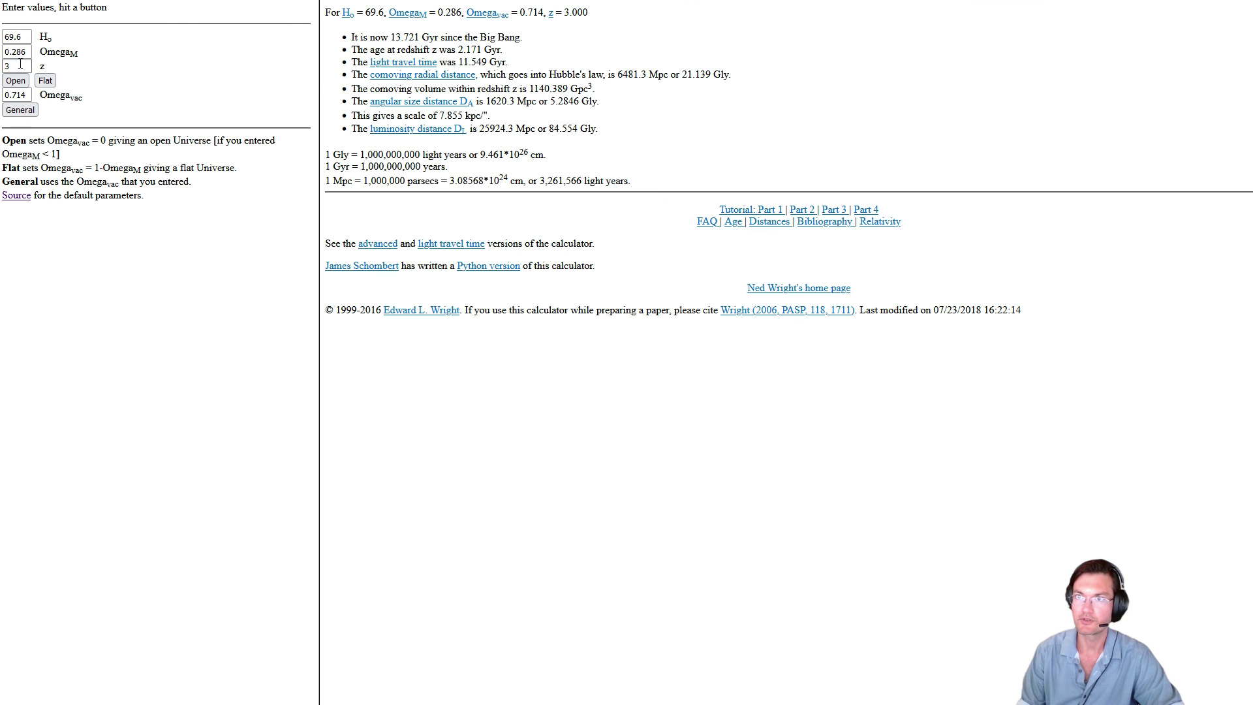
click(19, 64)
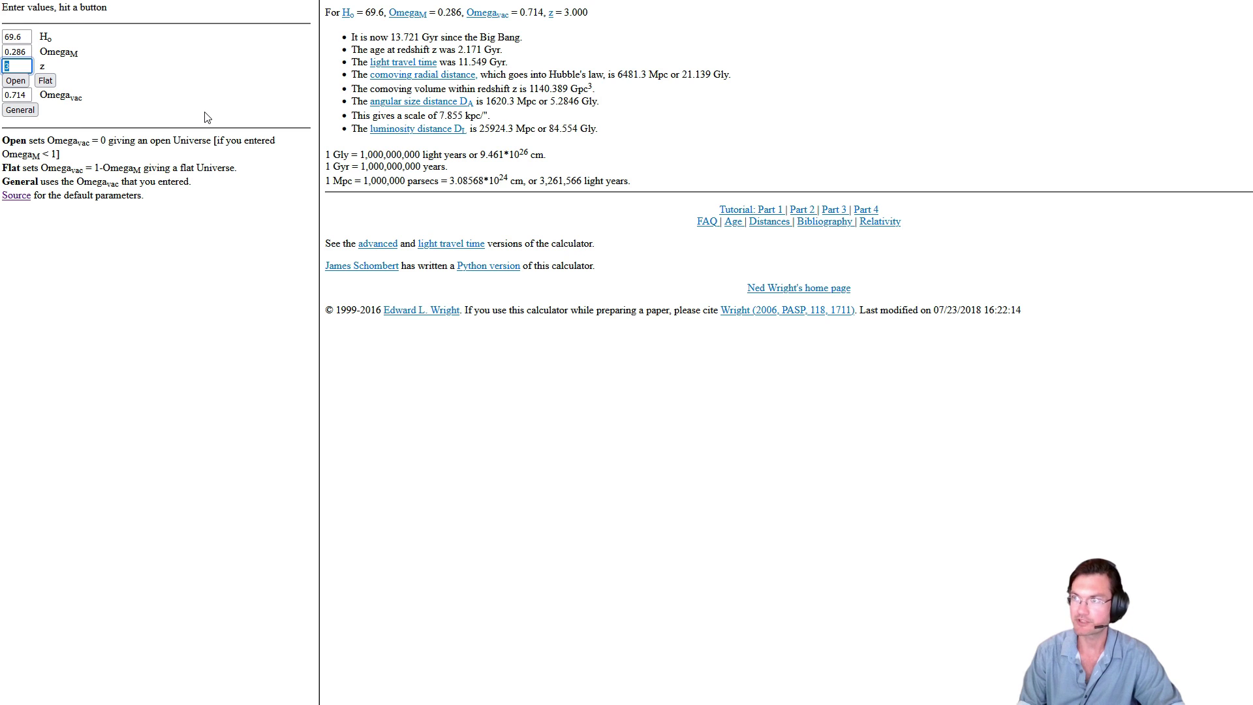
text(1.2)
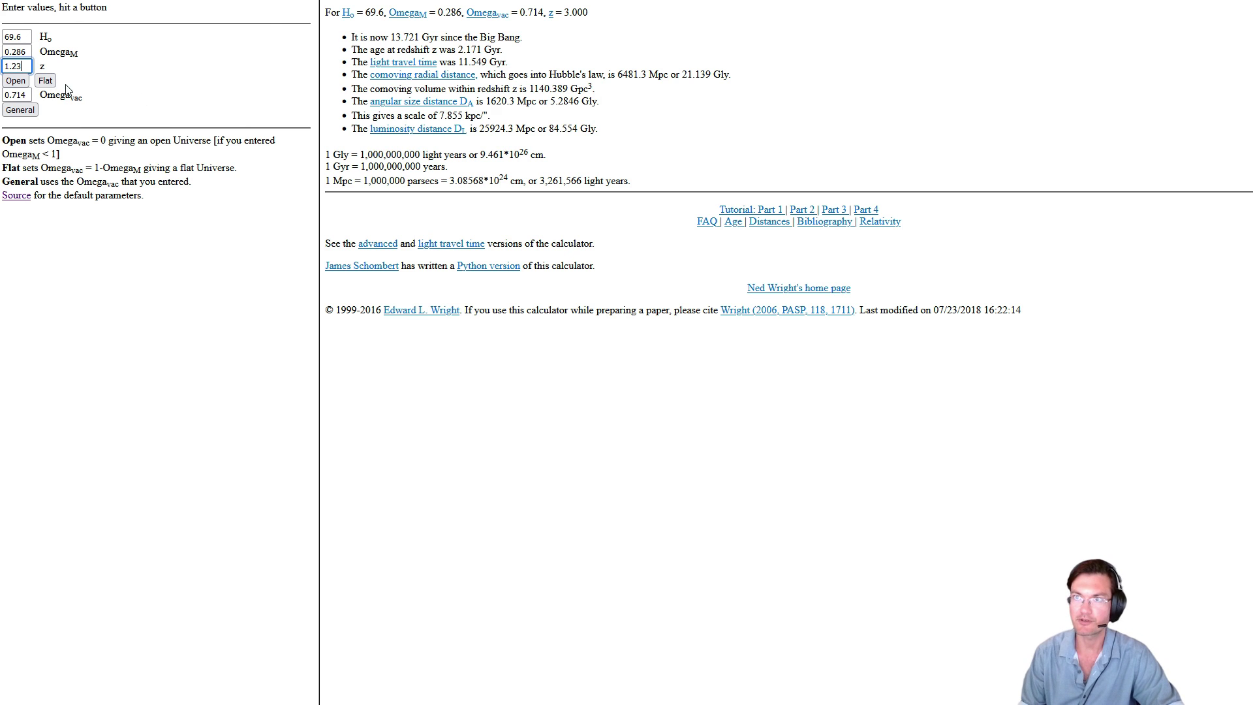
click(45, 80)
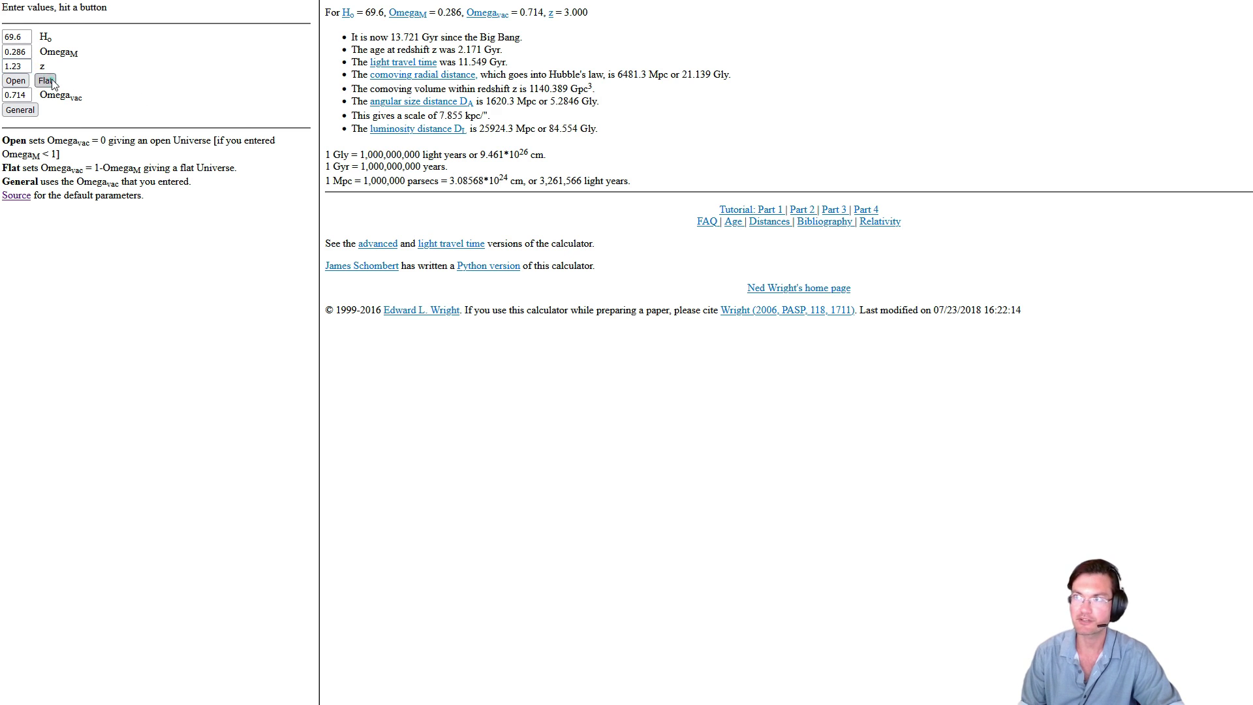
drag(683, 74, 734, 75)
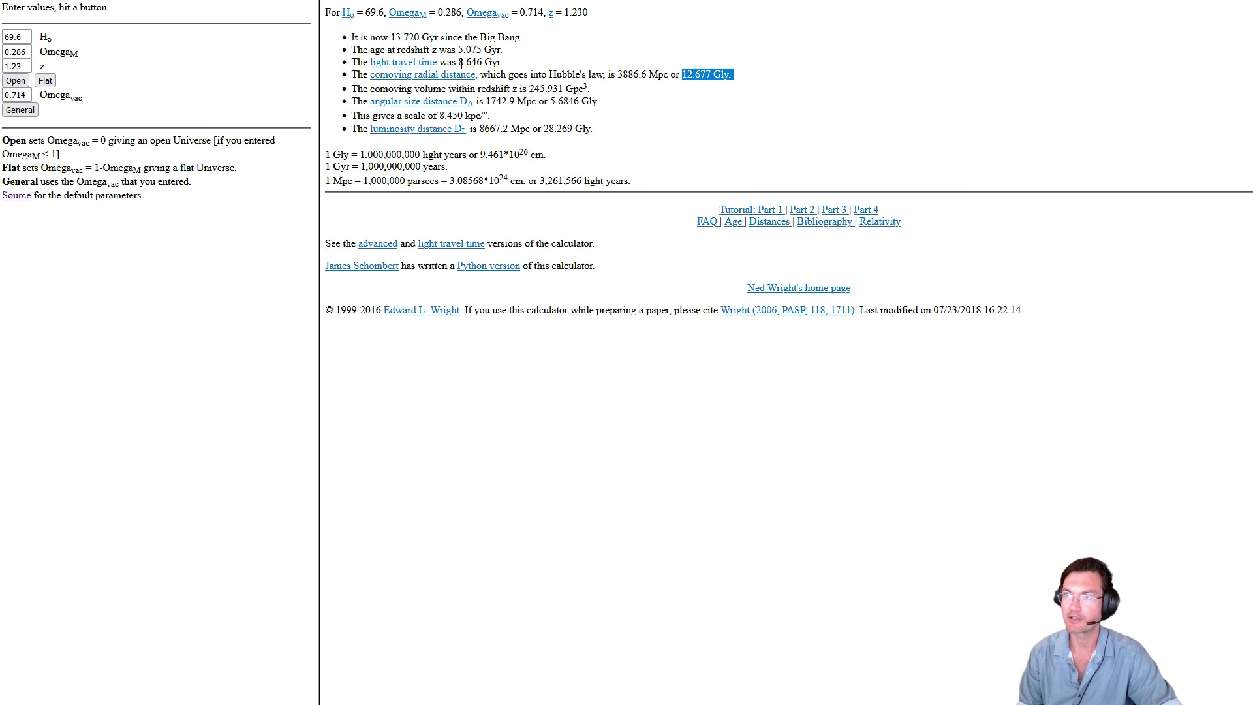
drag(458, 61, 505, 63)
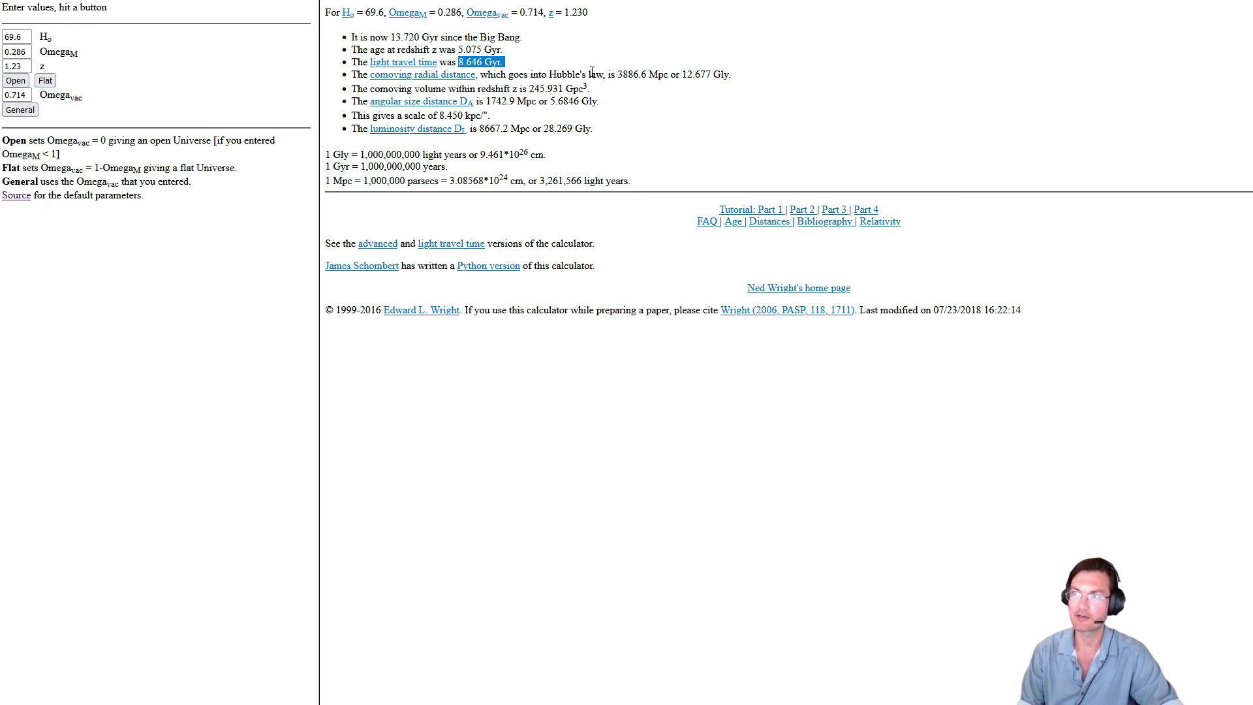